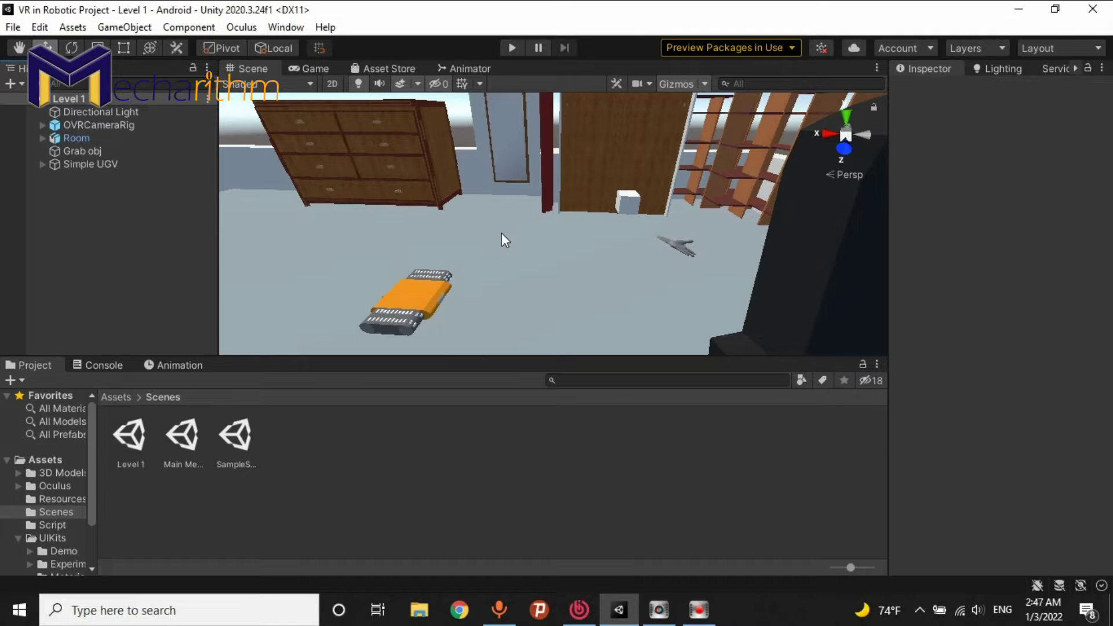
# Expand Simple UGV and inspect its Body, Right and Left parts in turn
pyautogui.moveTo(571, 224)
pyautogui.keyDown('alt'); pyautogui.mouseDown()
pyautogui.moveTo(484, 266)
pyautogui.moveTo(603, 289)
pyautogui.moveTo(135, 295)
pyautogui.mouseUp(); pyautogui.keyUp('alt')
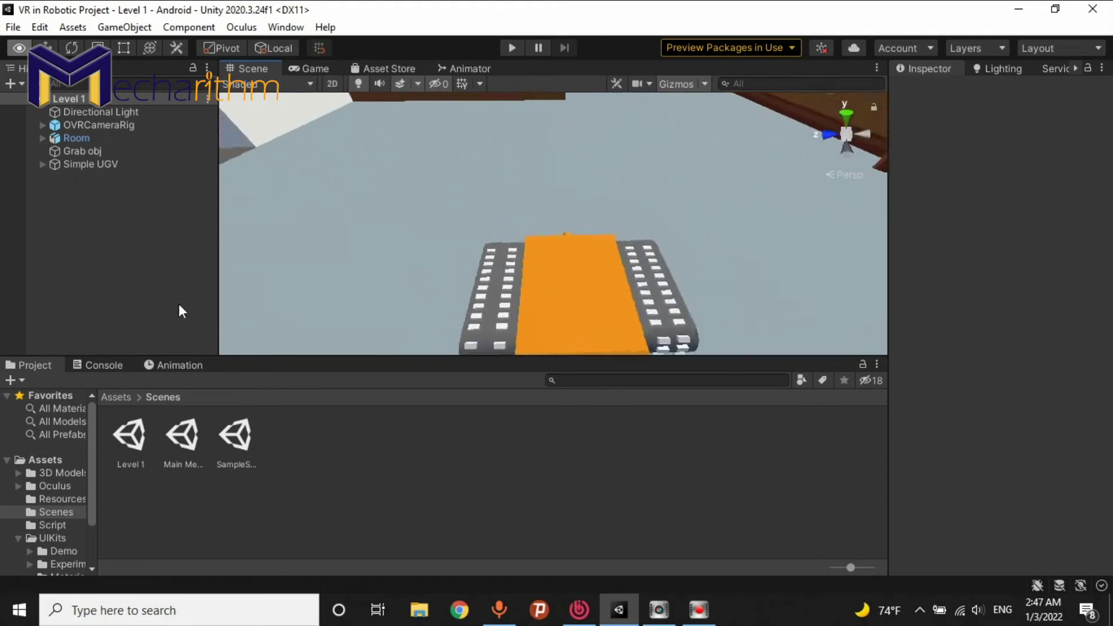
pyautogui.click(42, 164)
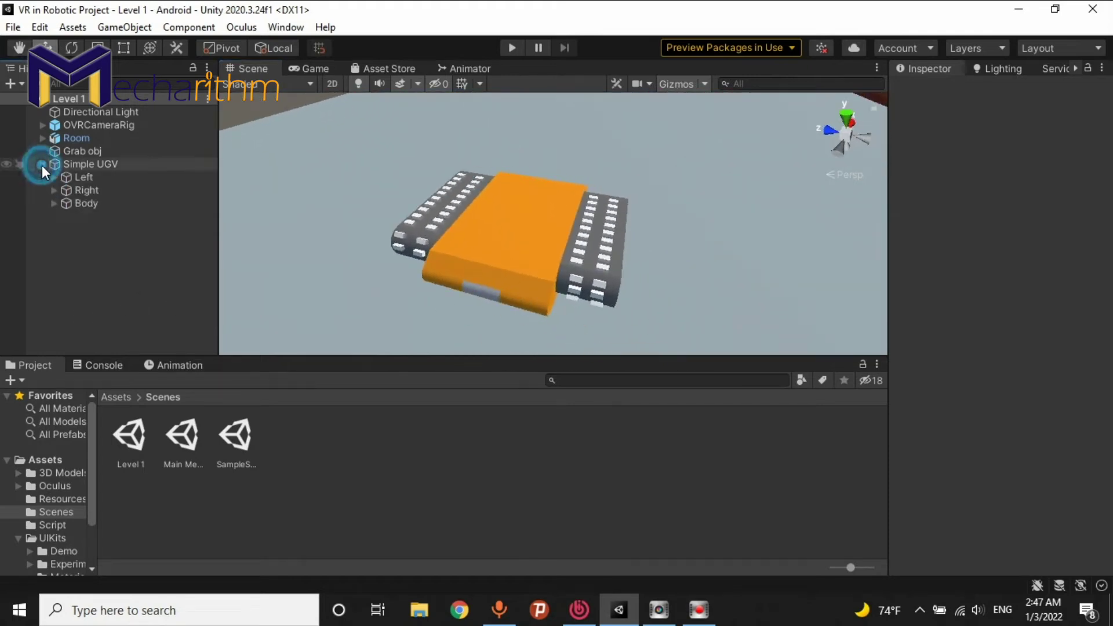
pyautogui.click(86, 204)
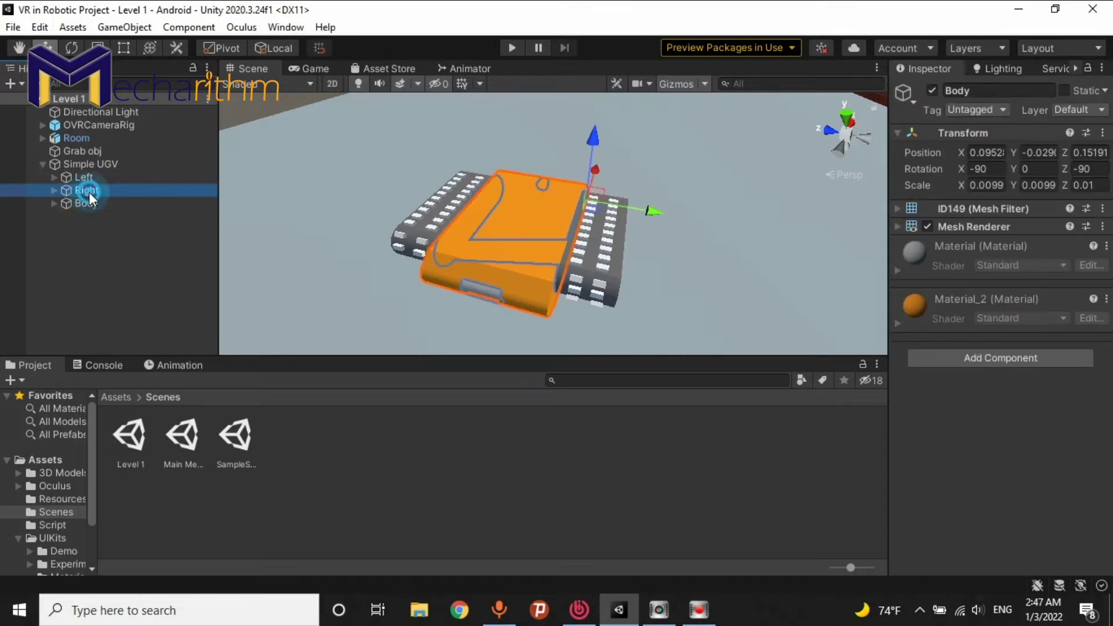
pyautogui.click(87, 191)
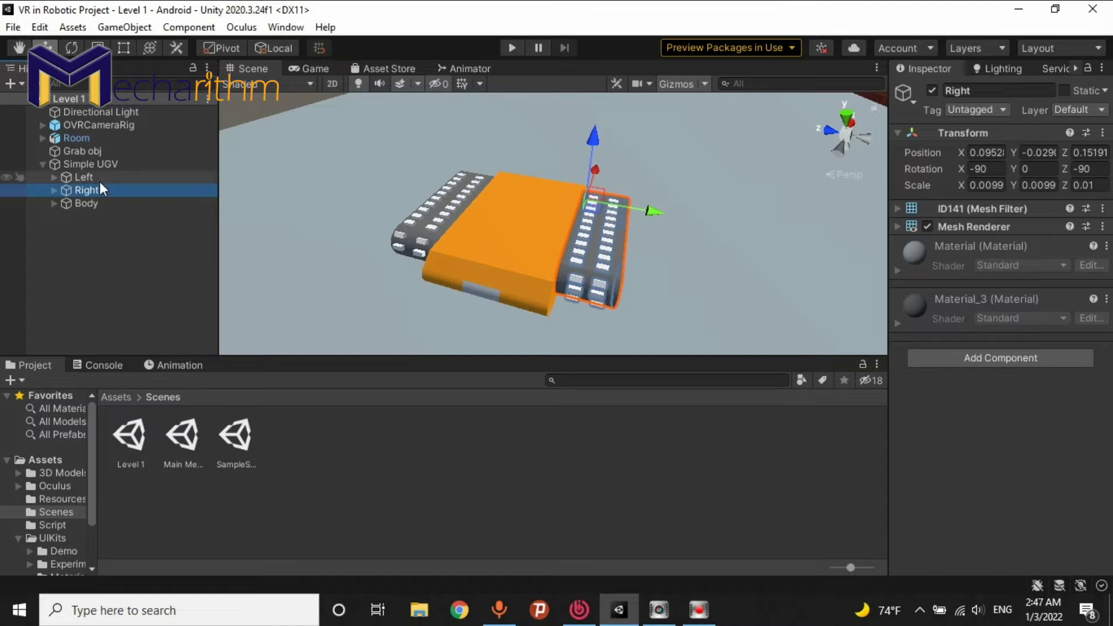
pyautogui.click(98, 178)
pyautogui.moveTo(490, 242)
pyautogui.keyDown('alt'); pyautogui.mouseDown()
pyautogui.moveTo(815, 247)
pyautogui.moveTo(664, 268)
pyautogui.mouseUp(); pyautogui.keyUp('alt')
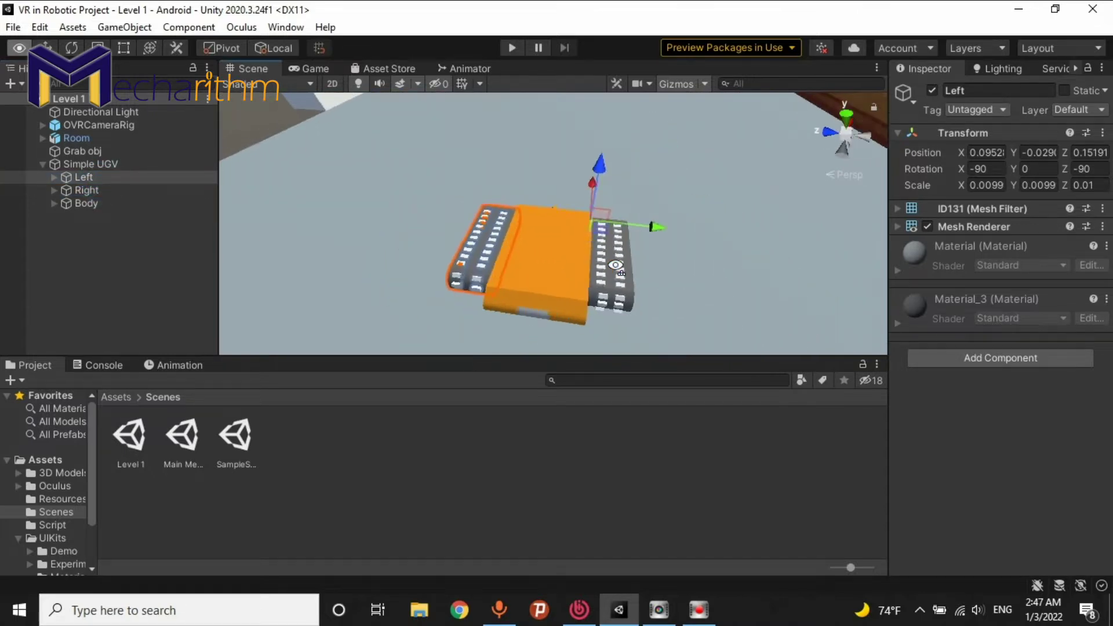
pyautogui.click(95, 204)
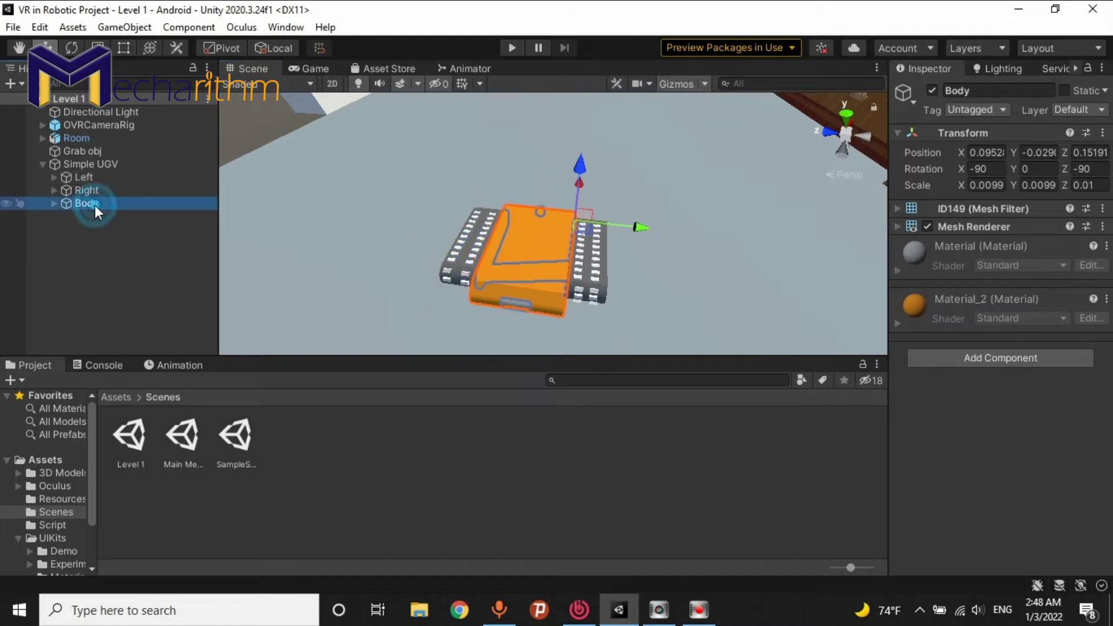
pyautogui.click(96, 190)
pyautogui.click(97, 178)
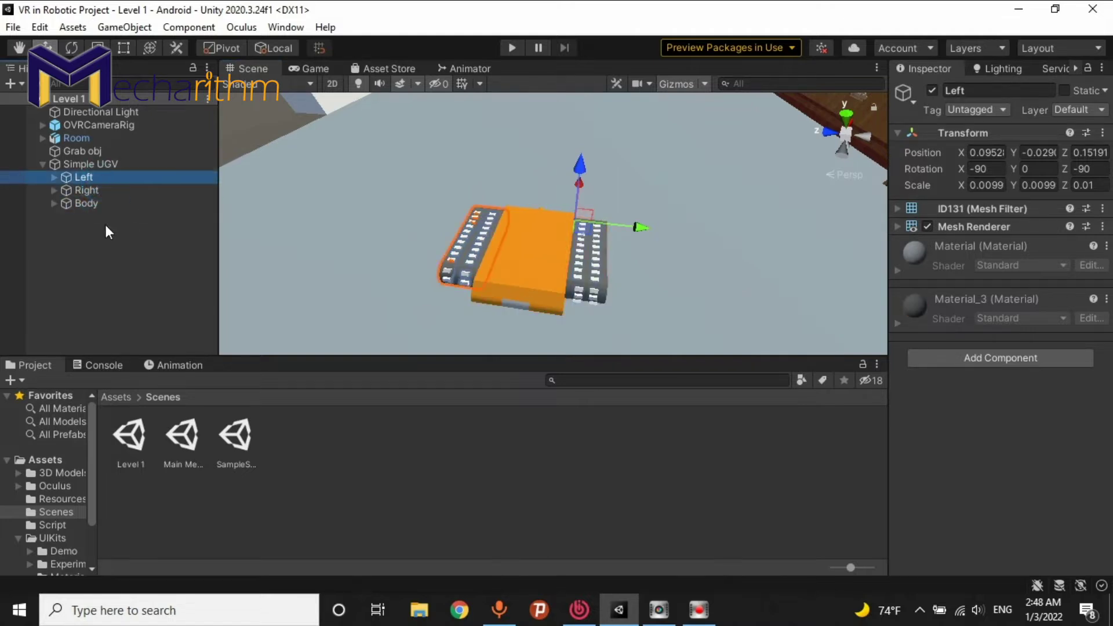
pyautogui.click(93, 203)
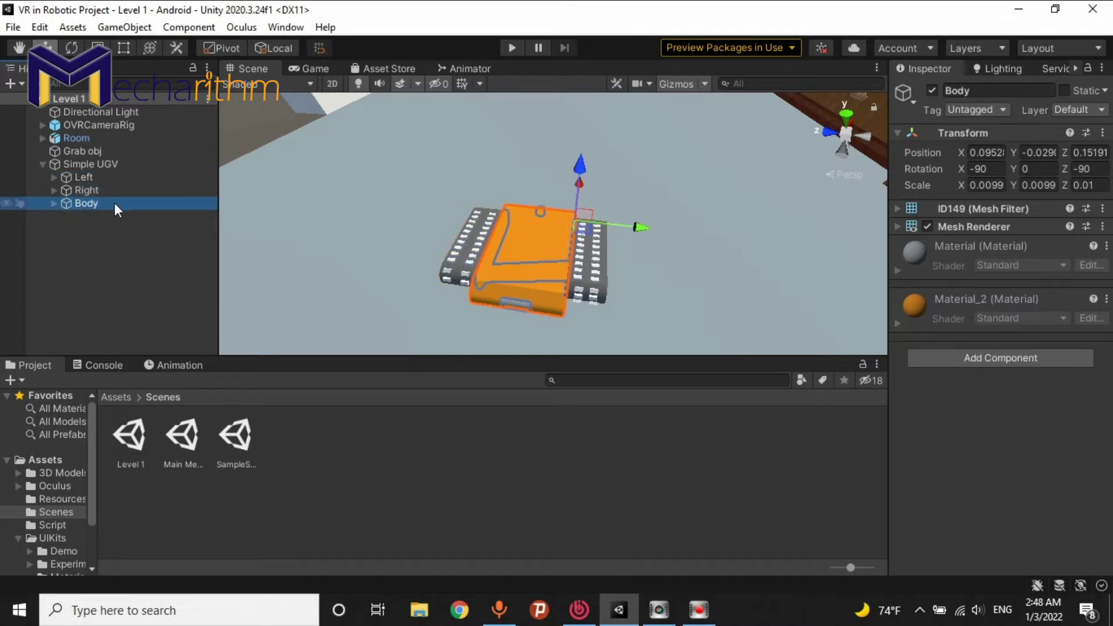
# Frame the robot body with F, orbit around it, then select and frame the whole Simple UGV
pyautogui.moveTo(614, 246); pyautogui.dragTo(940, 197, button='right')
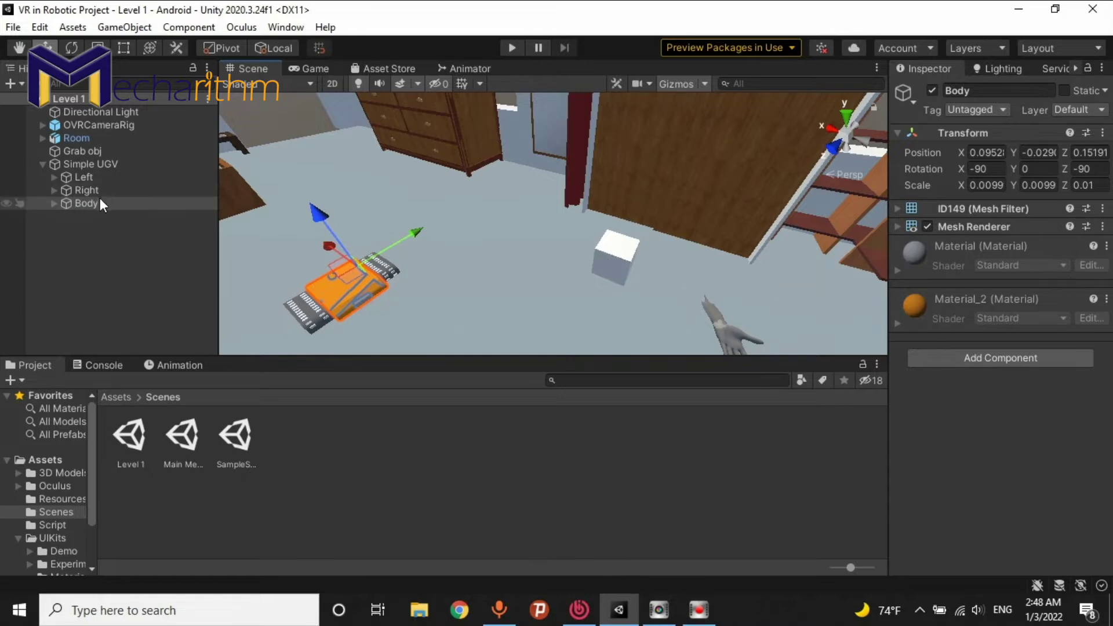
pyautogui.press('f')
pyautogui.keyDown('alt'); pyautogui.moveTo(330, 267); pyautogui.dragTo(376, 269); pyautogui.keyUp('alt')
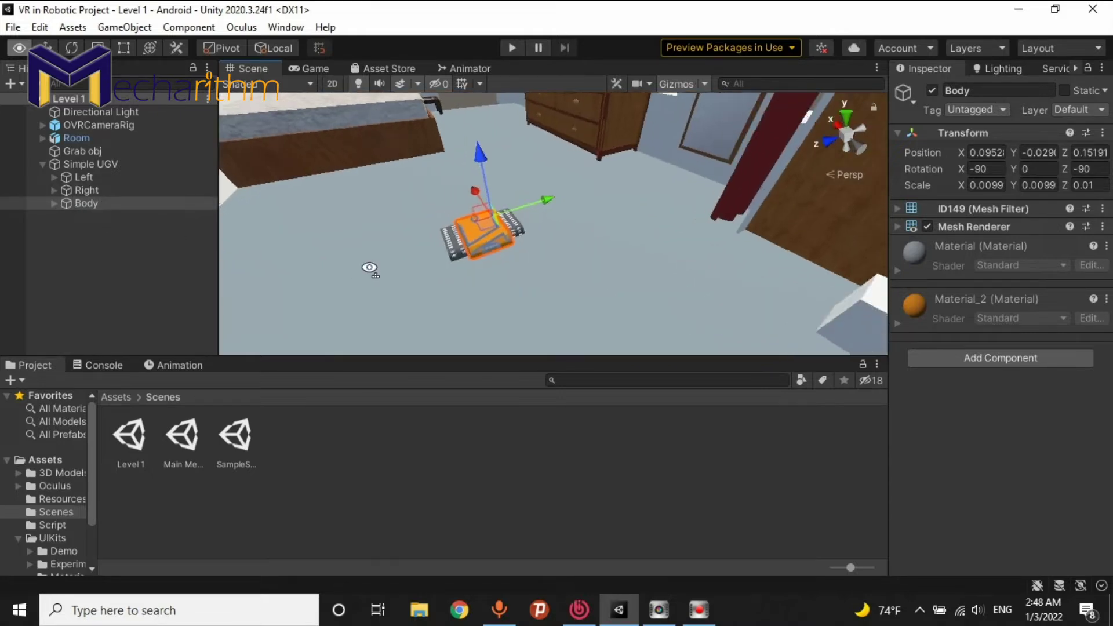
pyautogui.scroll(2, 550, 245)
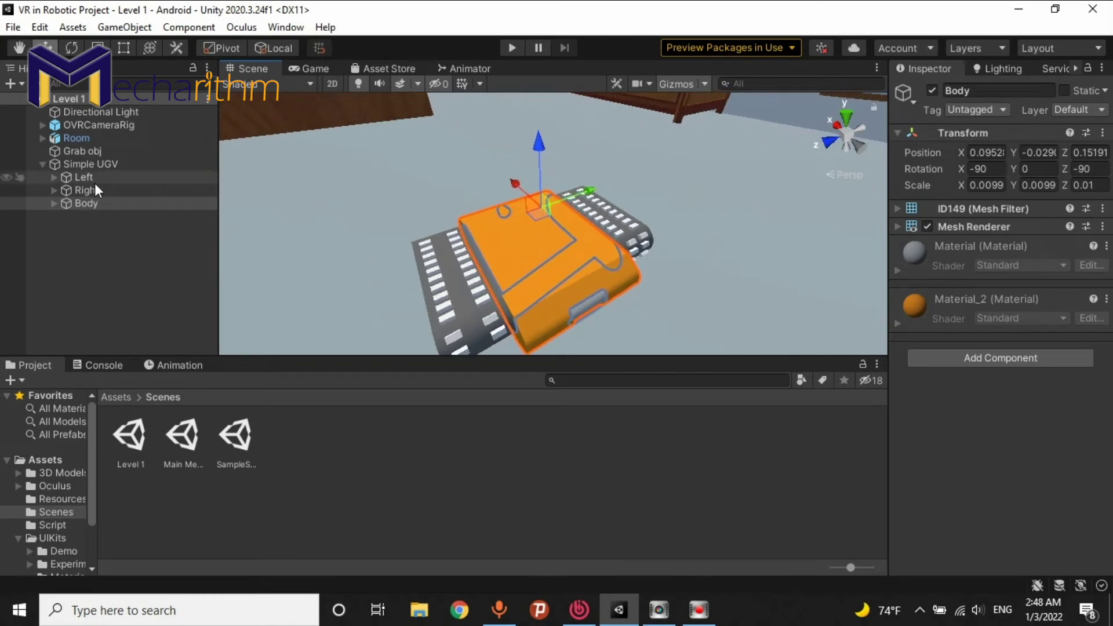
pyautogui.doubleClick(83, 164)
# Raise Simple UGV and shift it to -4.605, 0.395, -1.676 beside the Grab obj cube
pyautogui.moveTo(580, 221)
pyautogui.keyDown('alt'); pyautogui.mouseDown()
pyautogui.moveTo(657, 216)
pyautogui.moveTo(420, 239)
pyautogui.moveTo(616, 266)
pyautogui.moveTo(684, 258)
pyautogui.moveTo(678, 207)
pyautogui.moveTo(708, 319)
pyautogui.mouseUp(); pyautogui.keyUp('alt')
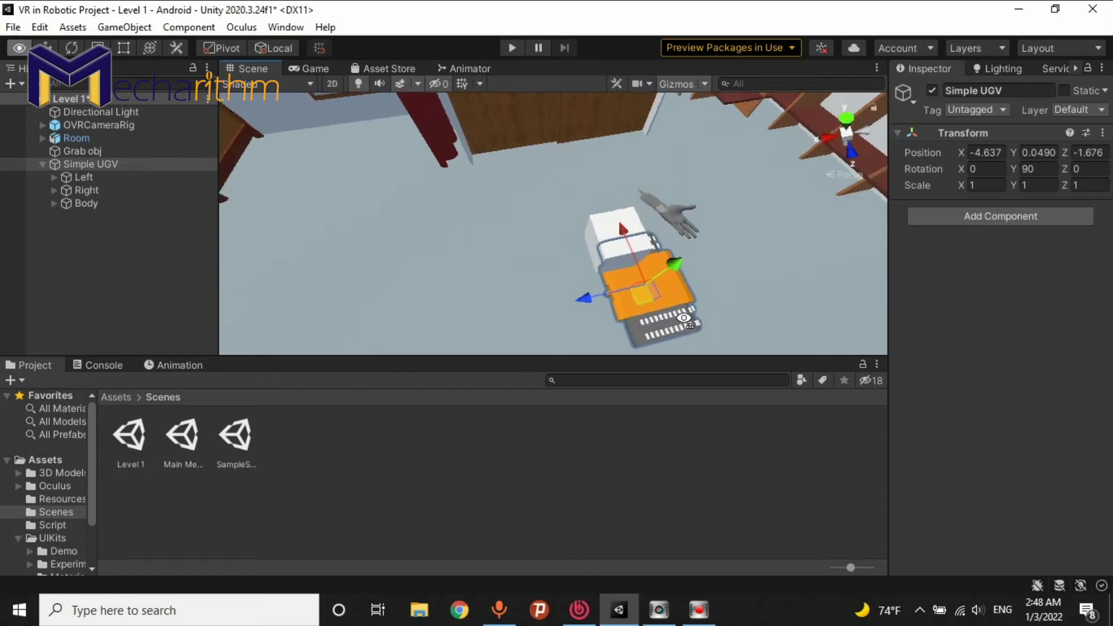
pyautogui.moveTo(707, 318)
pyautogui.keyDown('alt'); pyautogui.mouseDown()
pyautogui.moveTo(636, 290)
pyautogui.moveTo(670, 229)
pyautogui.mouseUp(); pyautogui.keyUp('alt')
pyautogui.moveTo(606, 267)
pyautogui.mouseDown()
pyautogui.moveTo(527, 258)
pyautogui.moveTo(514, 214)
pyautogui.moveTo(458, 214)
pyautogui.moveTo(511, 231)
pyautogui.moveTo(560, 208)
pyautogui.moveTo(312, 175)
pyautogui.mouseUp()
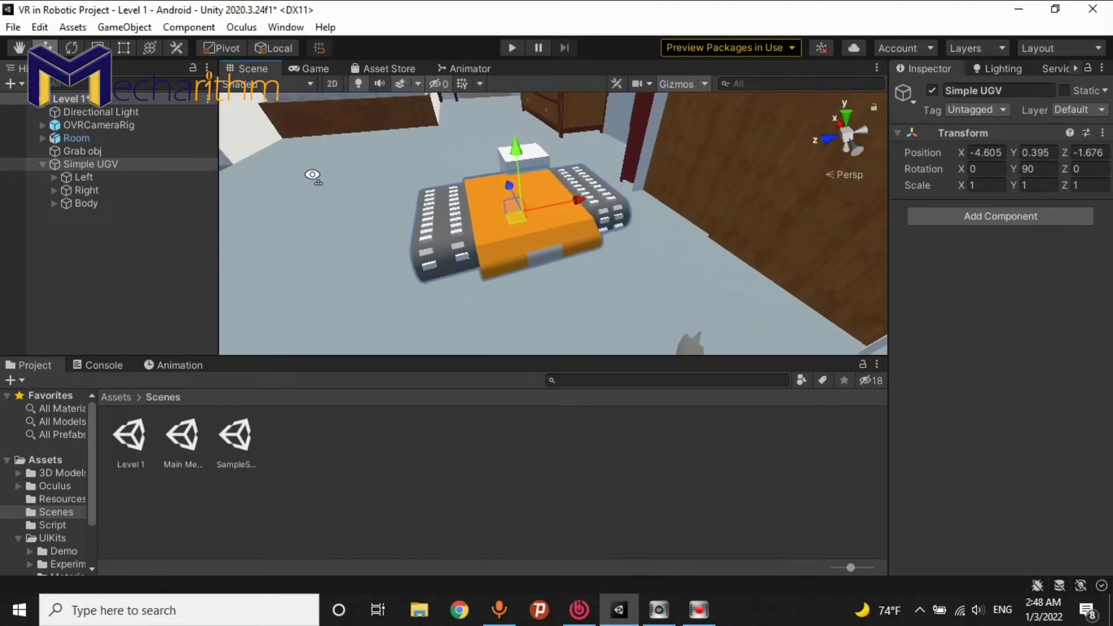
pyautogui.click(75, 151)
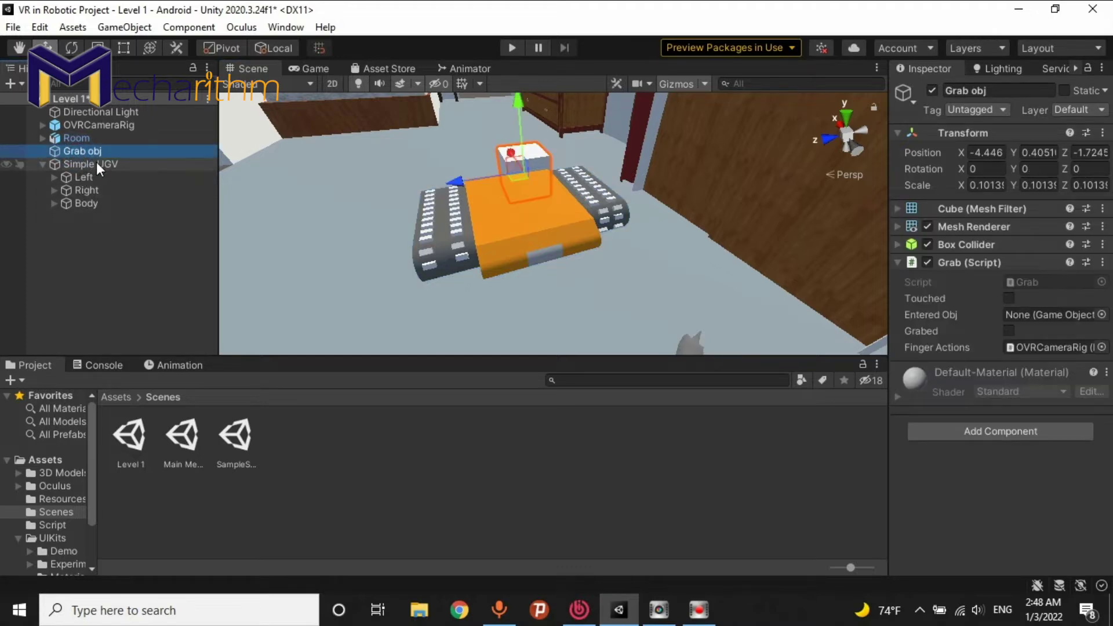
# Duplicate Grab obj as Grab obj (1) under Body, zero its X position and nudge Y to -9.9
pyautogui.hotkey('ctrl', 'd')
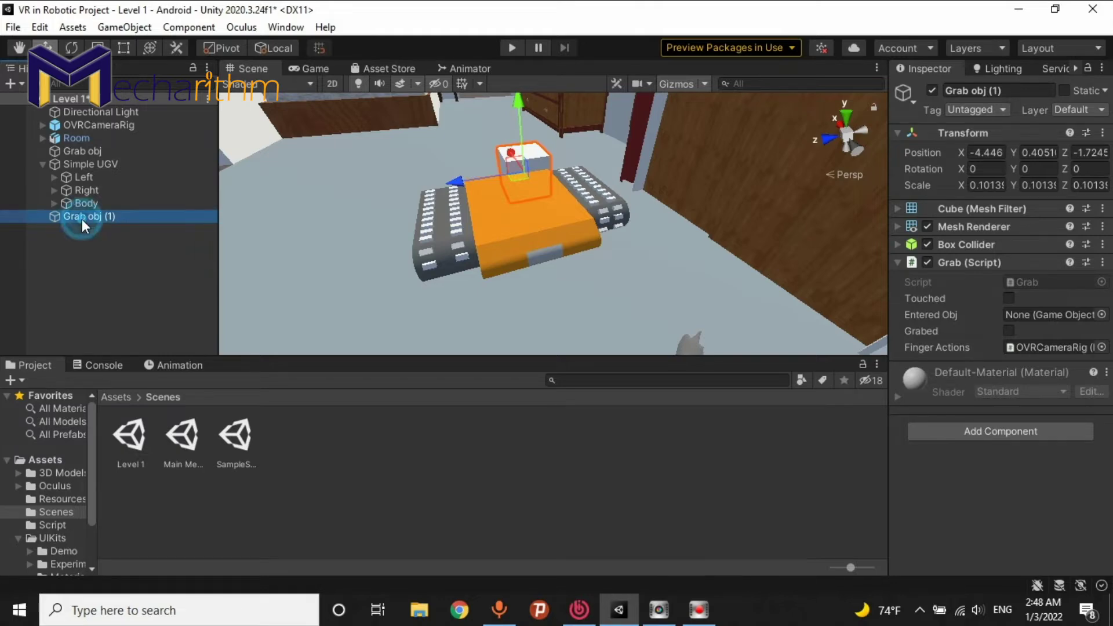
pyautogui.moveTo(82, 219); pyautogui.dragTo(89, 204)
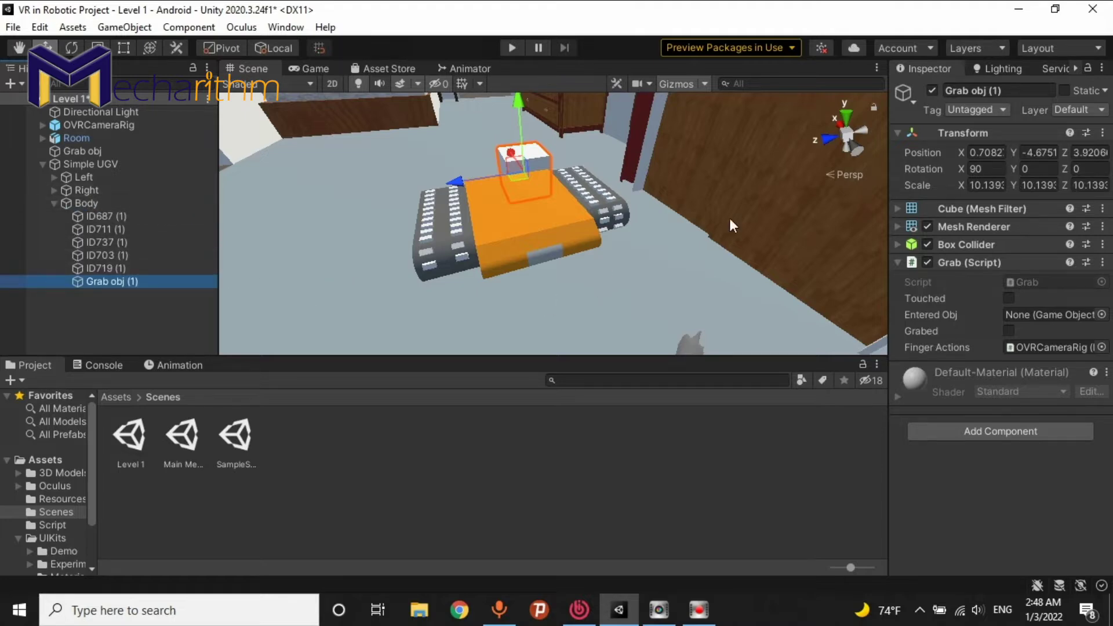
pyautogui.click(985, 152)
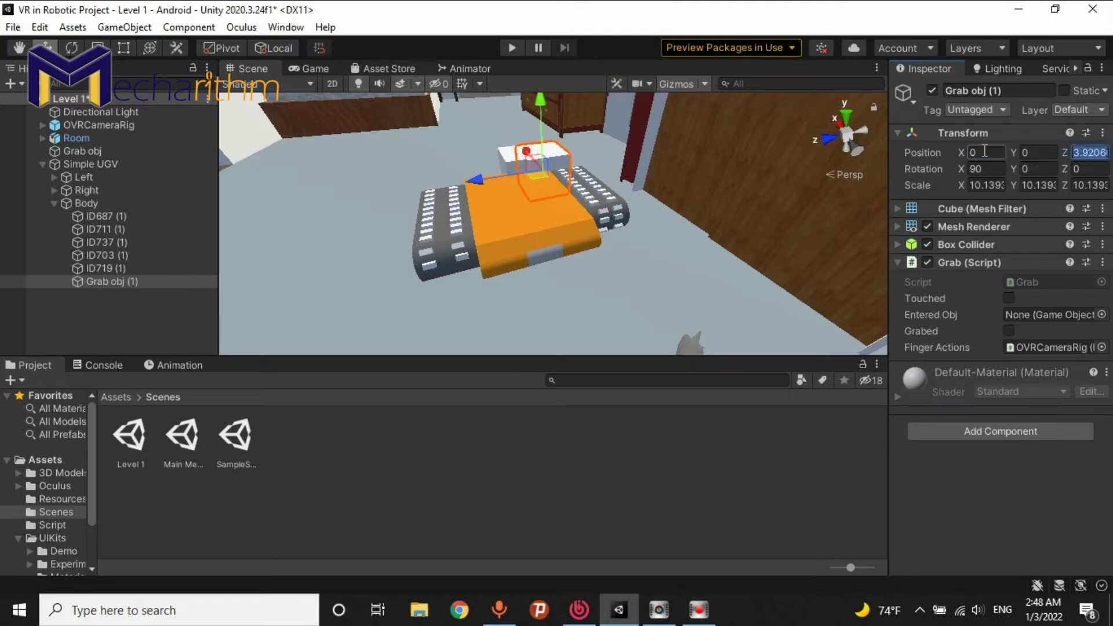
pyautogui.write('0')
pyautogui.moveTo(625, 196)
pyautogui.keyDown('alt'); pyautogui.mouseDown()
pyautogui.moveTo(622, 236)
pyautogui.moveTo(524, 230)
pyautogui.mouseUp(); pyautogui.keyUp('alt')
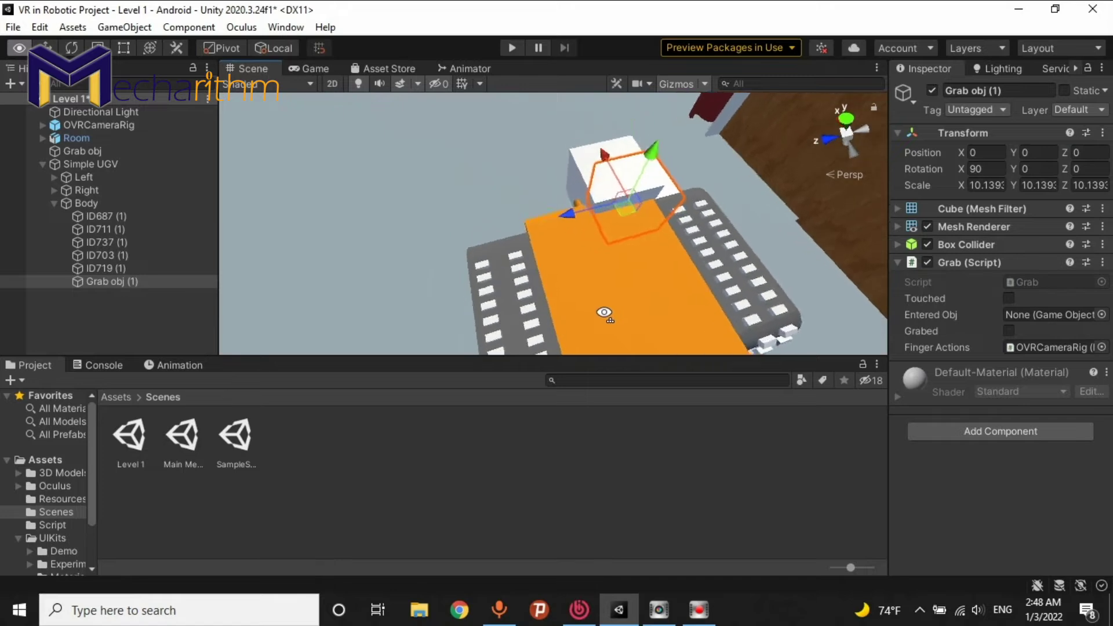
pyautogui.moveTo(483, 217); pyautogui.dragTo(611, 175)
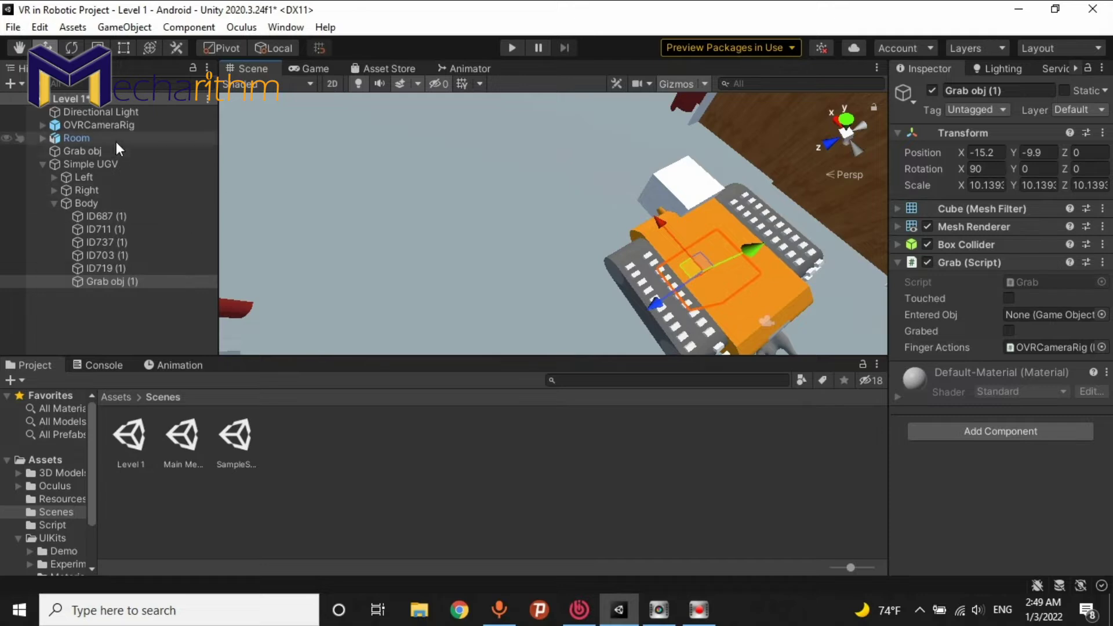
# Nudge the original Grab obj, then select Grab obj (1) and move it along Z
pyautogui.click(99, 150)
pyautogui.moveTo(634, 158); pyautogui.dragTo(476, 64)
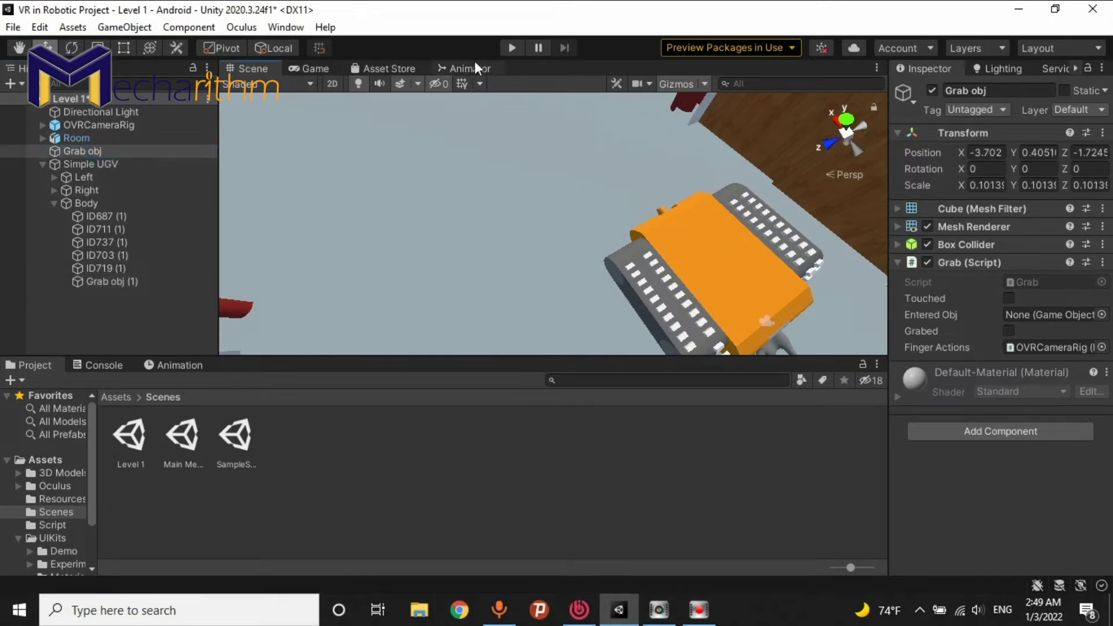
pyautogui.doubleClick(104, 282)
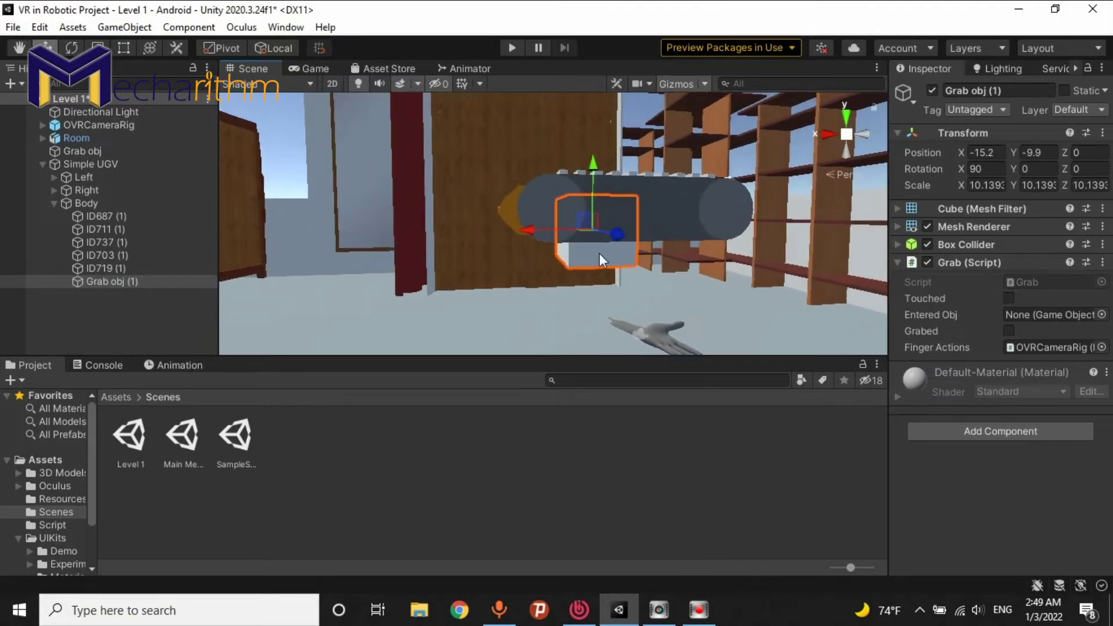
pyautogui.moveTo(603, 169)
pyautogui.mouseDown()
pyautogui.moveTo(600, 143)
pyautogui.moveTo(680, 275)
pyautogui.moveTo(571, 174)
pyautogui.moveTo(542, 165)
pyautogui.moveTo(818, 110)
pyautogui.moveTo(987, 30)
pyautogui.mouseUp()
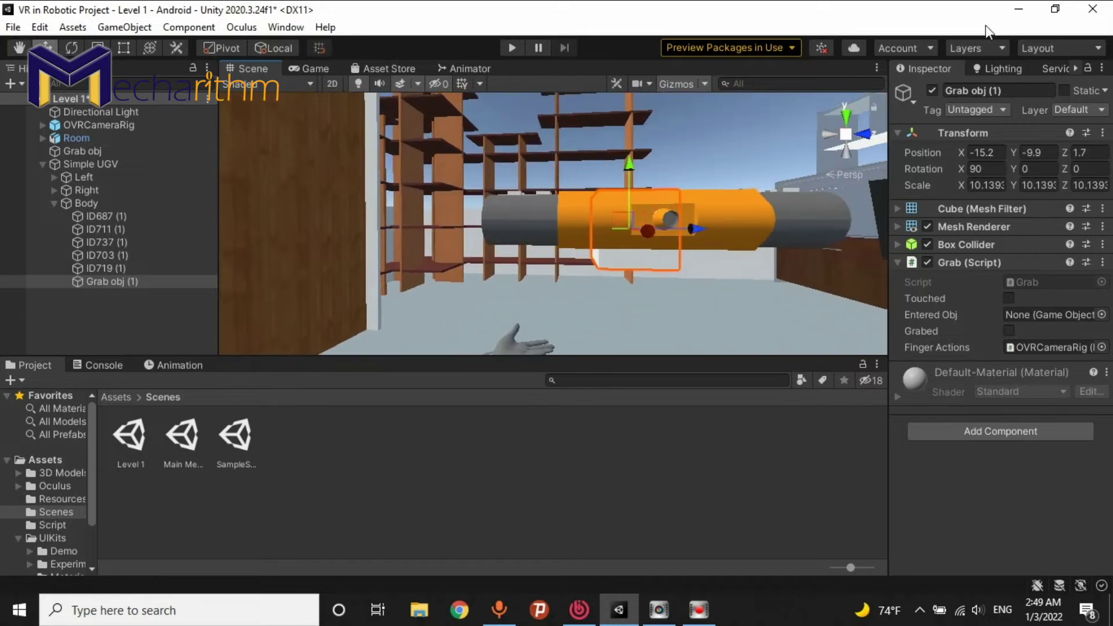
# Stretch Grab obj (1) with the Rect Tool to cover the UGV body's width and length
pyautogui.press('t')
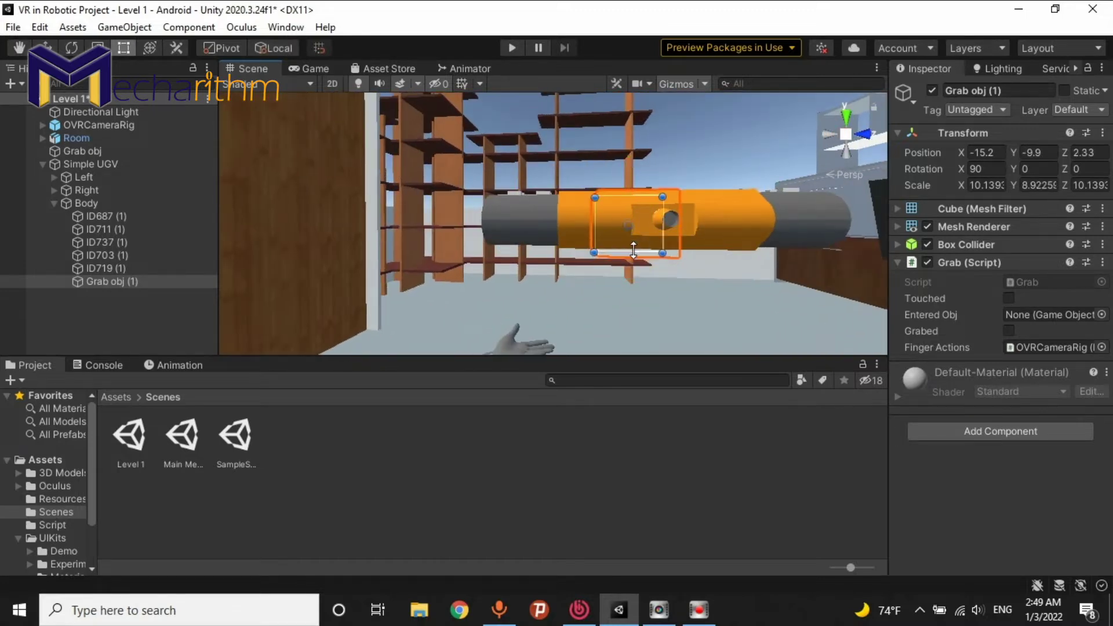
pyautogui.keyDown('alt'); pyautogui.moveTo(586, 239); pyautogui.dragTo(967, 462); pyautogui.keyUp('alt')
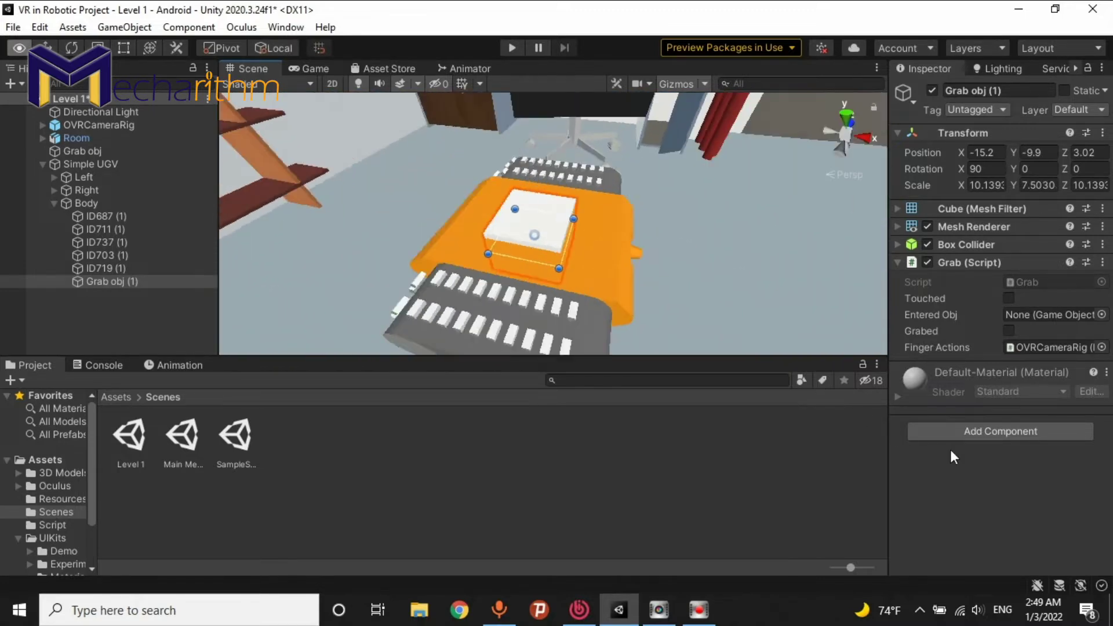
pyautogui.moveTo(605, 284); pyautogui.dragTo(655, 292)
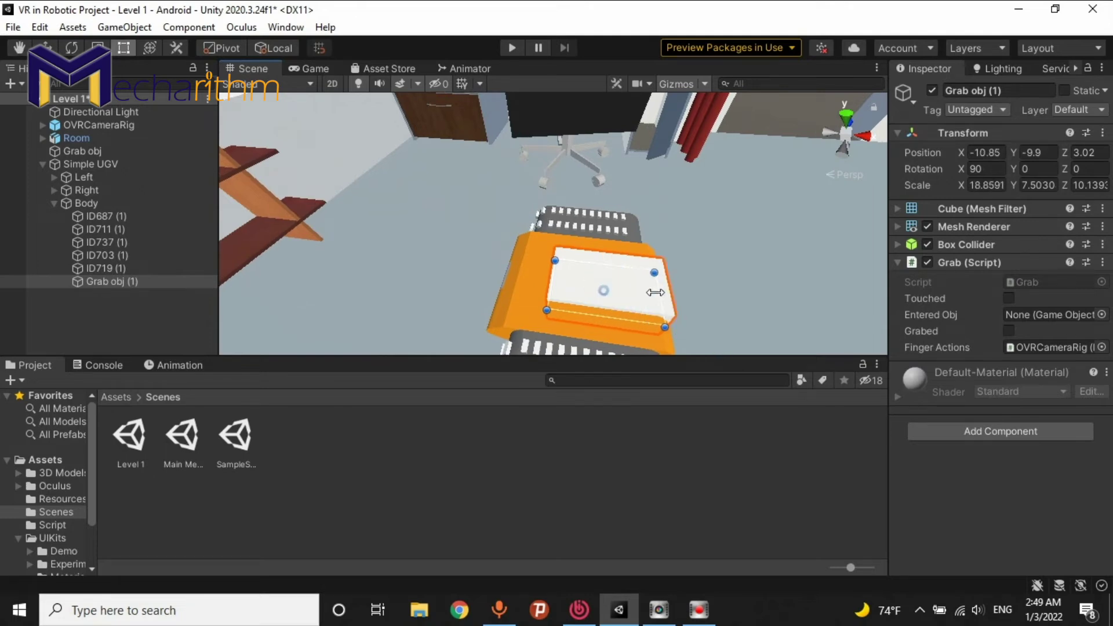
pyautogui.moveTo(551, 282)
pyautogui.mouseDown()
pyautogui.moveTo(501, 275)
pyautogui.moveTo(612, 271)
pyautogui.moveTo(570, 275)
pyautogui.mouseUp()
pyautogui.moveTo(642, 279)
pyautogui.mouseDown()
pyautogui.moveTo(674, 286)
pyautogui.moveTo(546, 81)
pyautogui.mouseUp()
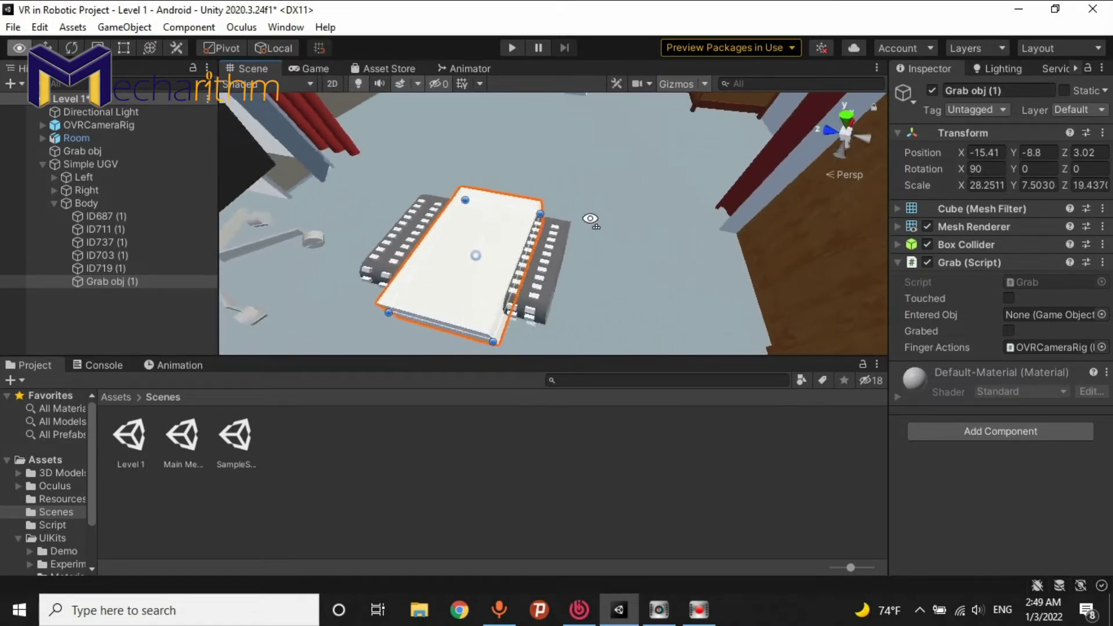
pyautogui.keyDown('alt'); pyautogui.moveTo(547, 82); pyautogui.dragTo(780, 166); pyautogui.keyUp('alt')
pyautogui.scroll(5, 780, 165)
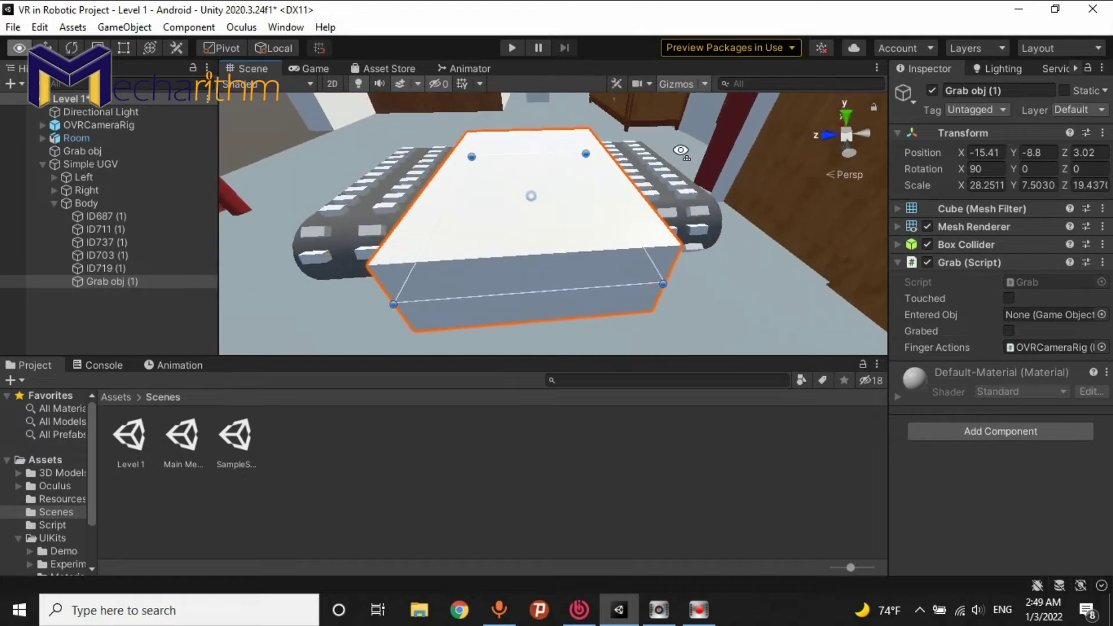
# Remove the Mesh Renderer and Mesh Filter from Grab obj (1) to make it invisible
pyautogui.rightClick(949, 229)
pyautogui.click(958, 257)
pyautogui.rightClick(958, 210)
pyautogui.click(964, 239)
pyautogui.click(113, 280)
# Move Grab obj (1) under Simple UGV, rename it Grab Body, and nest Body inside it
pyautogui.moveTo(89, 281); pyautogui.dragTo(86, 198)
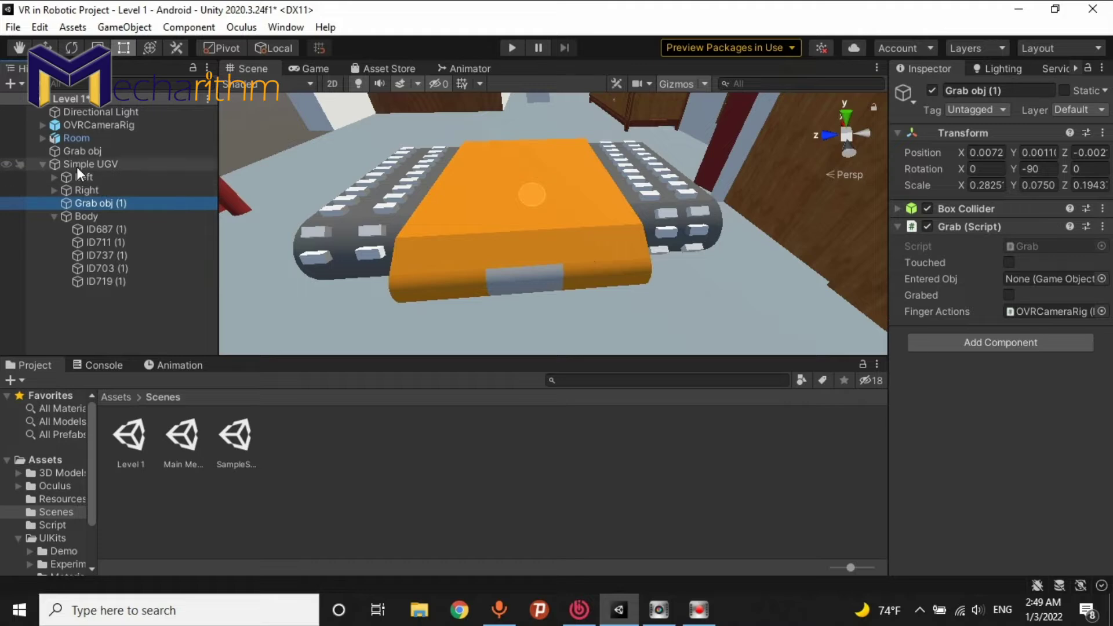
pyautogui.click(106, 216)
pyautogui.click(120, 216)
pyautogui.click(113, 202)
pyautogui.write('Body')
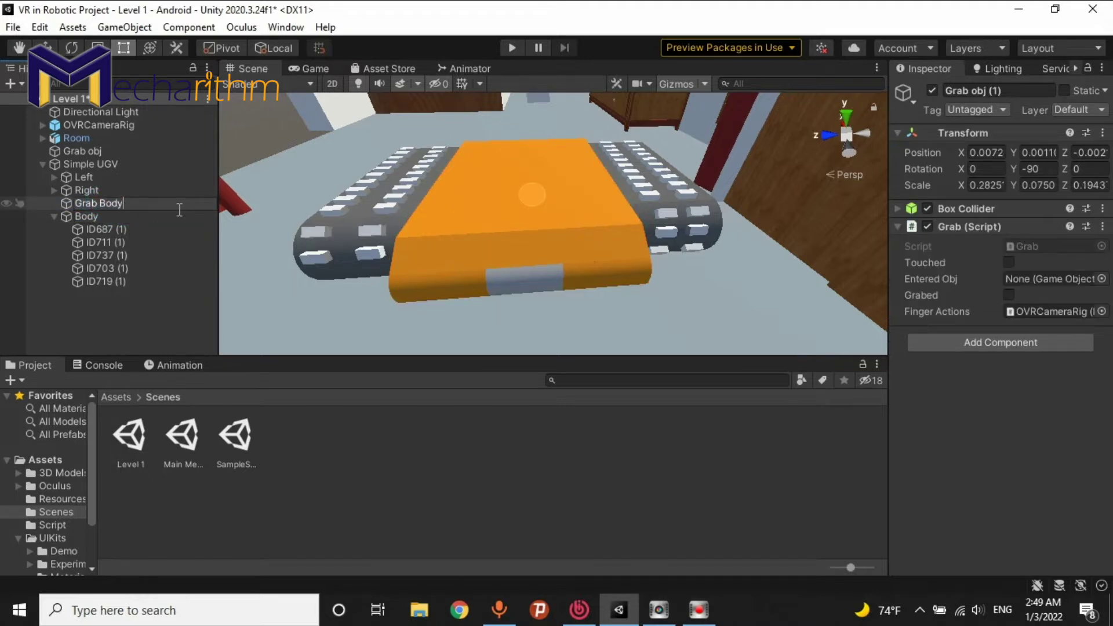
pyautogui.press('Return')
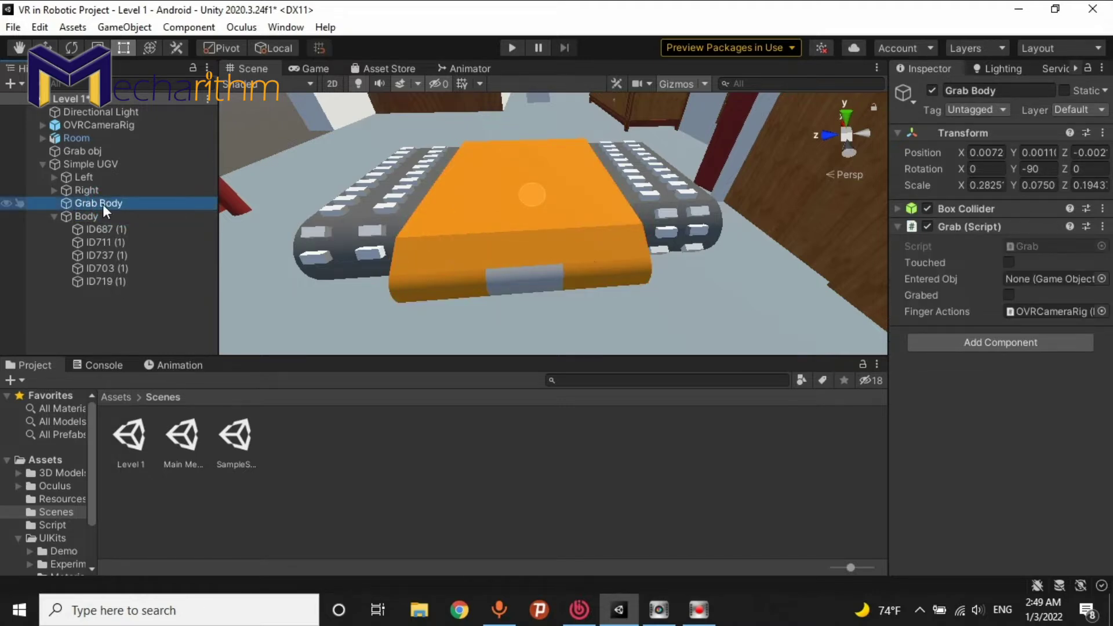
pyautogui.moveTo(79, 211); pyautogui.dragTo(80, 202)
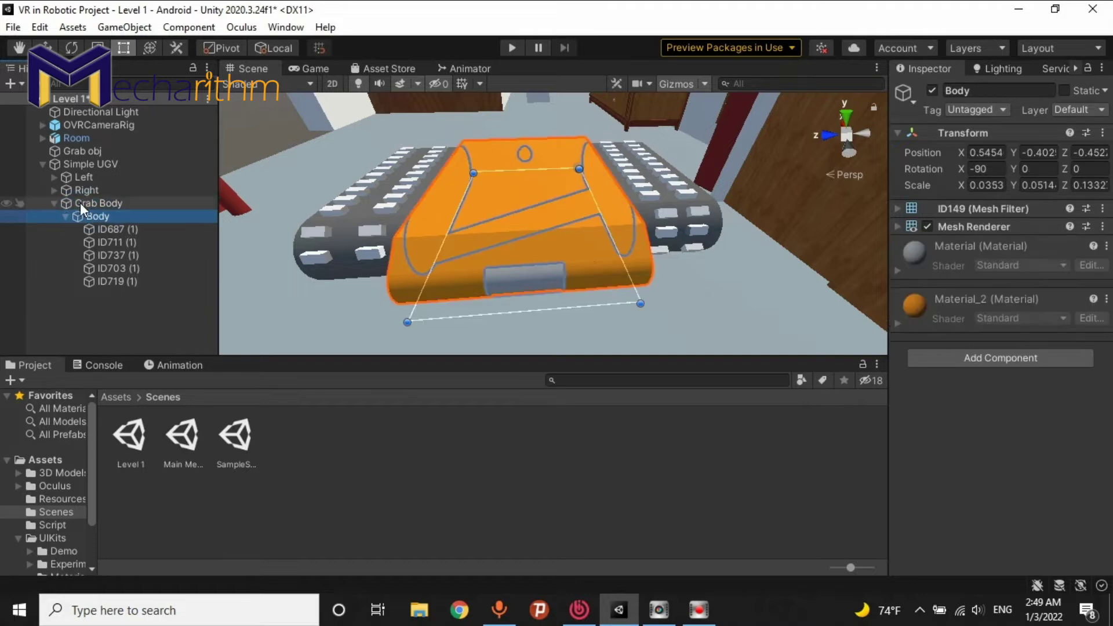
# Make Grab Body's collider box slightly taller with the Y handle
pyautogui.click(93, 203)
pyautogui.moveTo(413, 292)
pyautogui.keyDown('alt'); pyautogui.mouseDown()
pyautogui.moveTo(753, 273)
pyautogui.moveTo(505, 248)
pyautogui.moveTo(449, 144)
pyautogui.moveTo(564, 210)
pyautogui.mouseUp(); pyautogui.keyUp('alt')
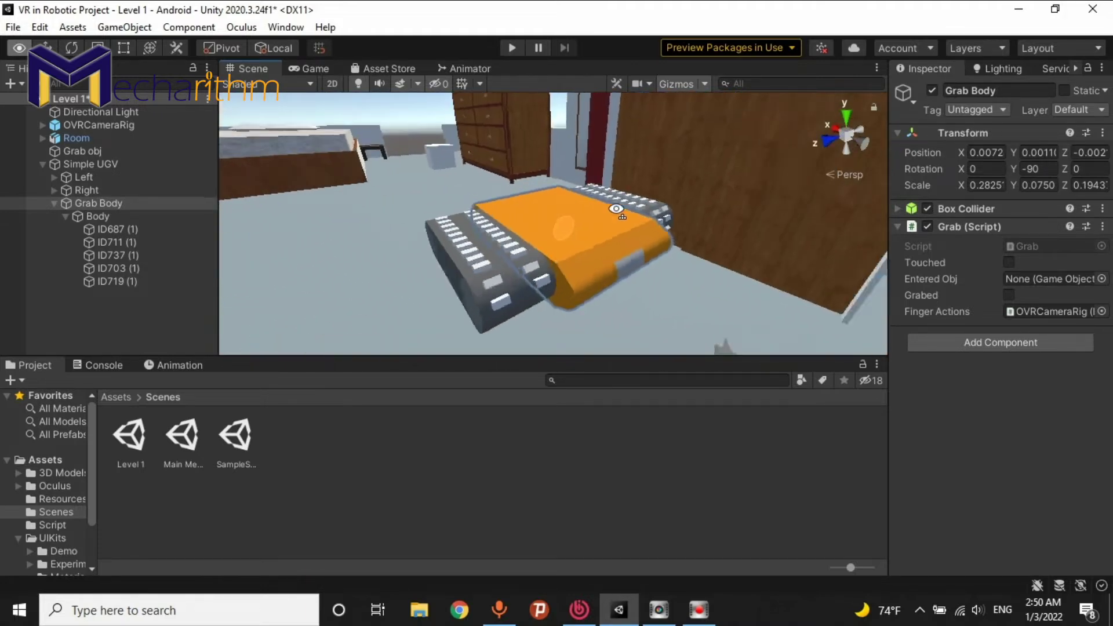
pyautogui.press('w')
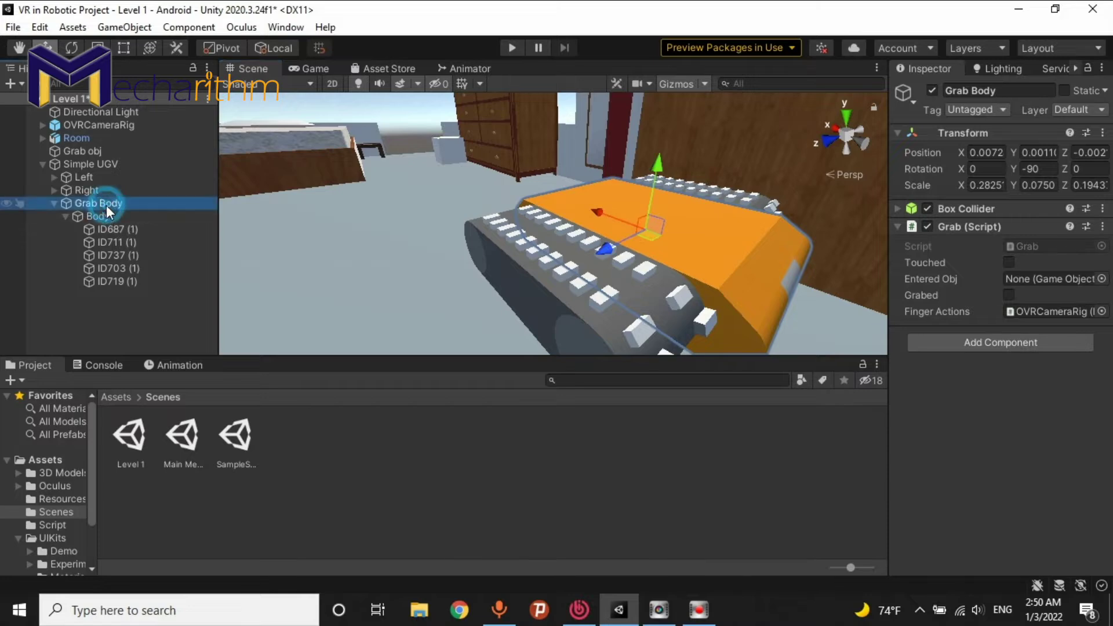
pyautogui.click(54, 202)
pyautogui.moveTo(621, 204)
pyautogui.keyDown('alt'); pyautogui.mouseDown()
pyautogui.moveTo(539, 200)
pyautogui.moveTo(568, 134)
pyautogui.mouseUp(); pyautogui.keyUp('alt')
pyautogui.hotkey('ctrl', 'z')
pyautogui.moveTo(516, 203)
pyautogui.keyDown('alt'); pyautogui.mouseDown()
pyautogui.moveTo(580, 148)
pyautogui.moveTo(611, 207)
pyautogui.mouseUp(); pyautogui.keyUp('alt')
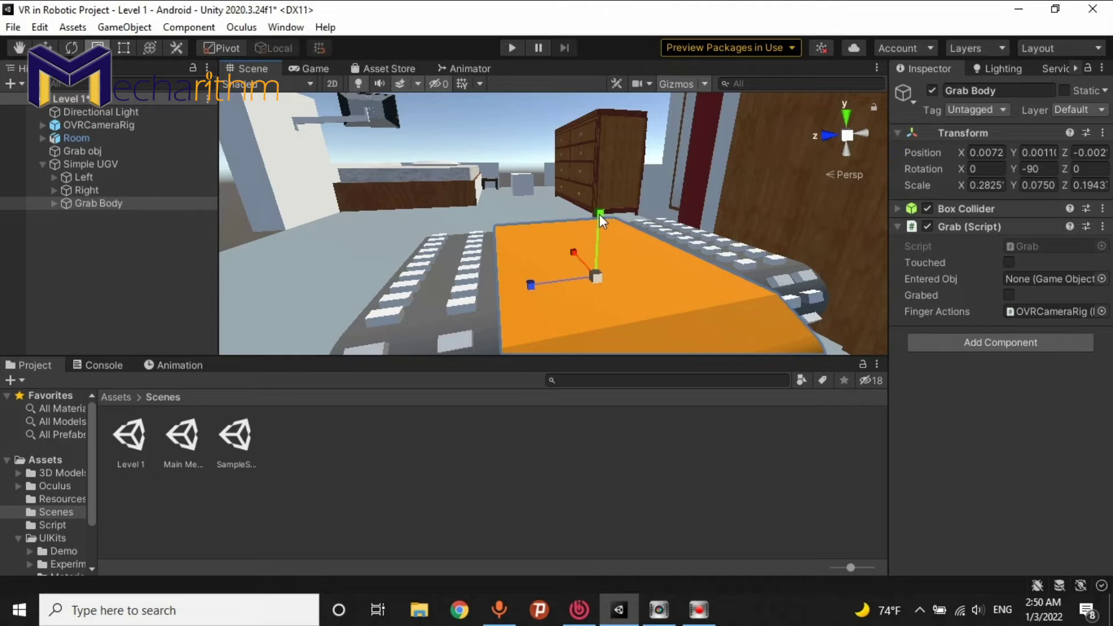
pyautogui.moveTo(600, 214)
pyautogui.mouseDown()
pyautogui.moveTo(674, 201)
pyautogui.moveTo(971, 218)
pyautogui.moveTo(635, 308)
pyautogui.mouseUp()
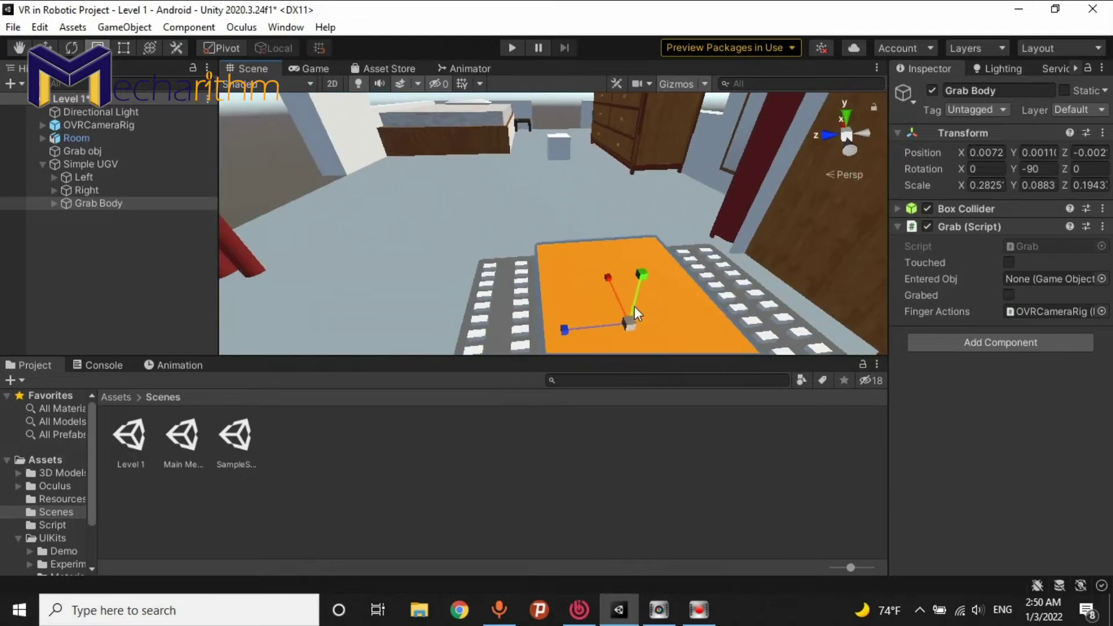
# Save the scene, then duplicate the Grab obj cube
pyautogui.click(134, 280)
pyautogui.hotkey('ctrl', 's')
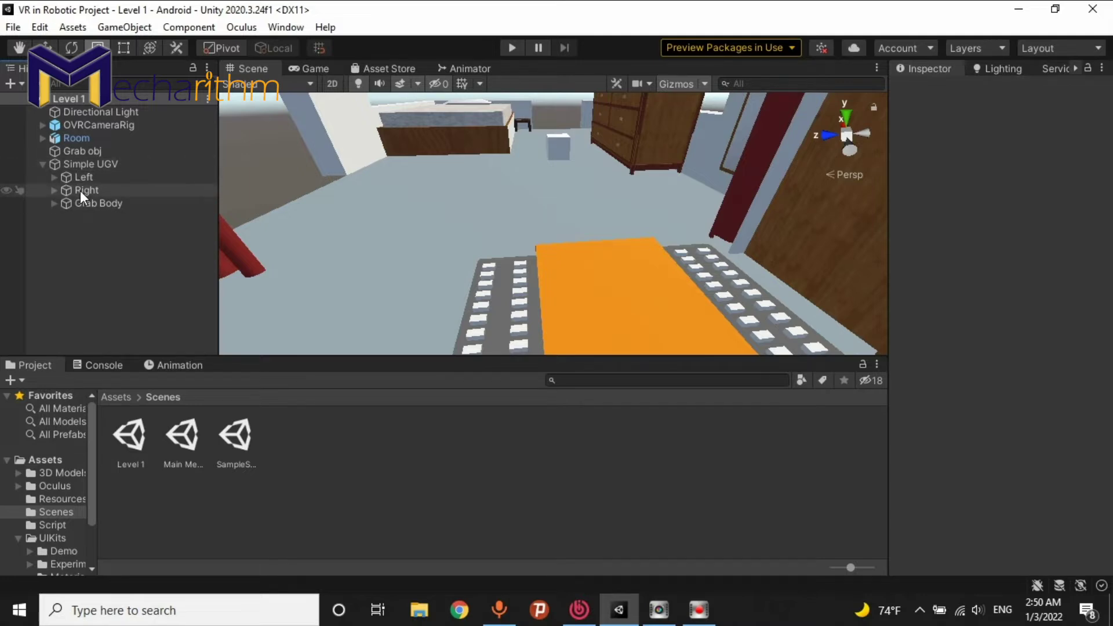
pyautogui.click(86, 151)
pyautogui.keyDown('alt'); pyautogui.moveTo(483, 199); pyautogui.dragTo(673, 275); pyautogui.keyUp('alt')
pyautogui.hotkey('ctrl', 'd')
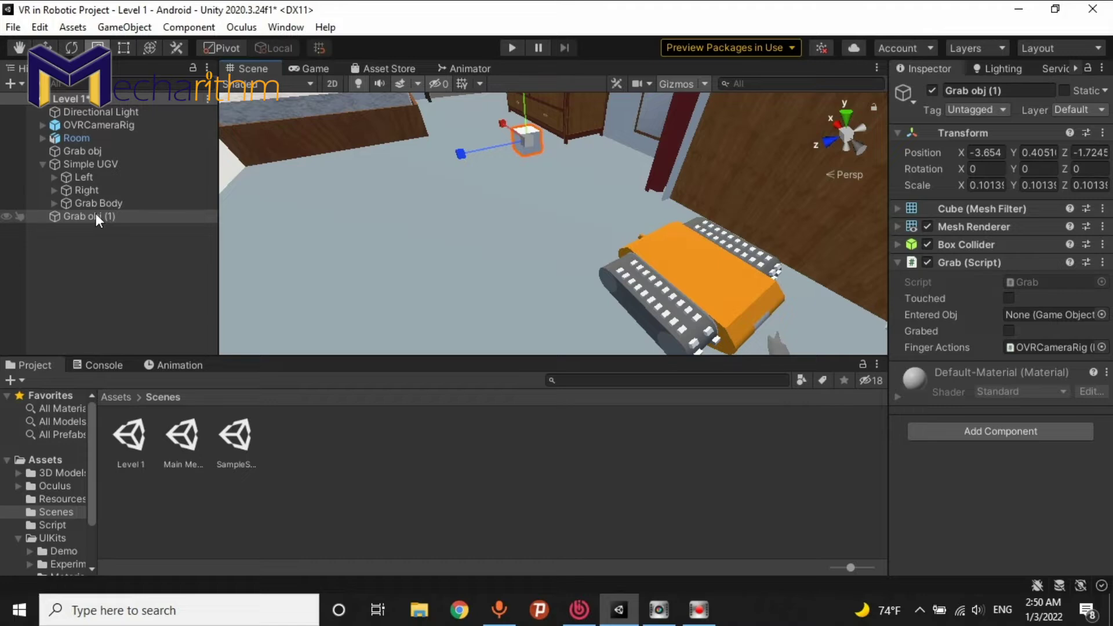
# Rename the new copy Grab Right and place it under Simple UGV
pyautogui.click(94, 217)
pyautogui.write('Grab Righ')
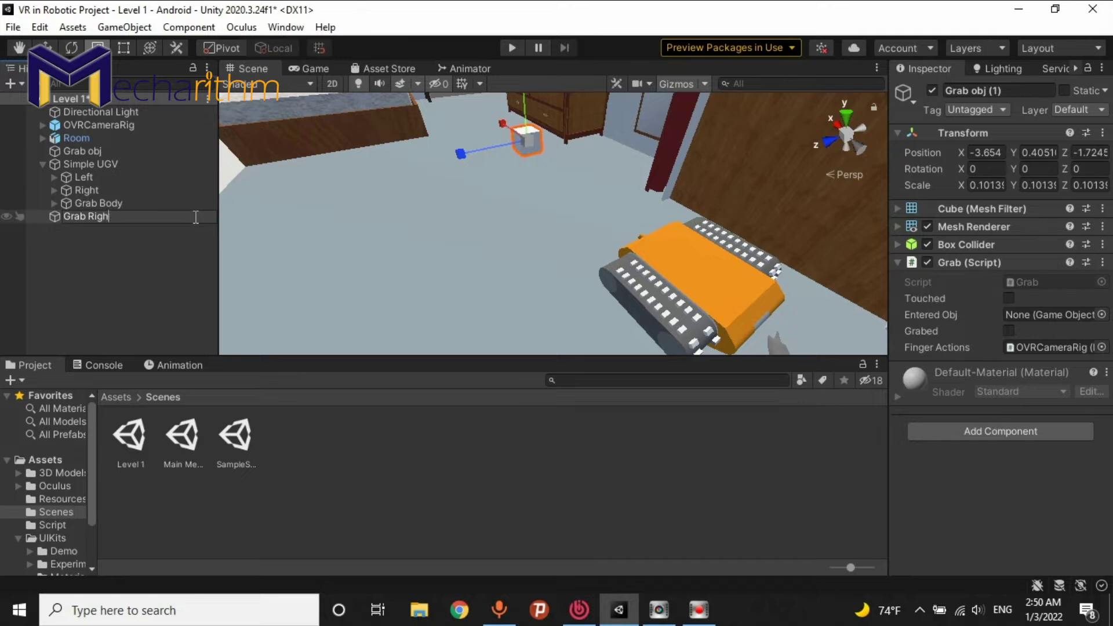
pyautogui.write('t')
pyautogui.press('Return')
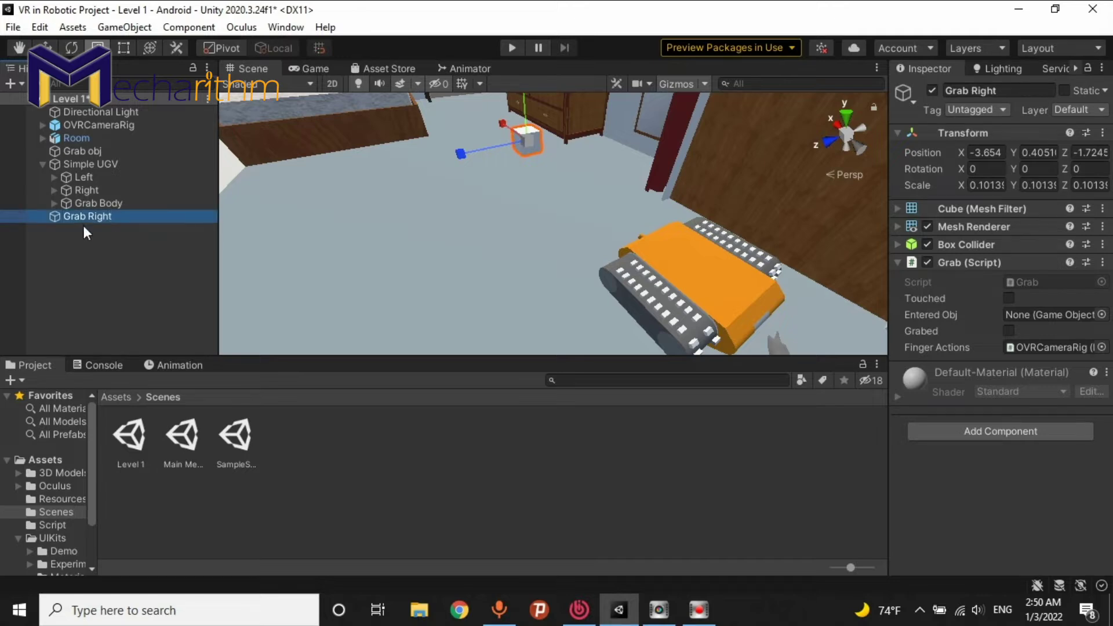
pyautogui.moveTo(87, 168); pyautogui.dragTo(88, 166)
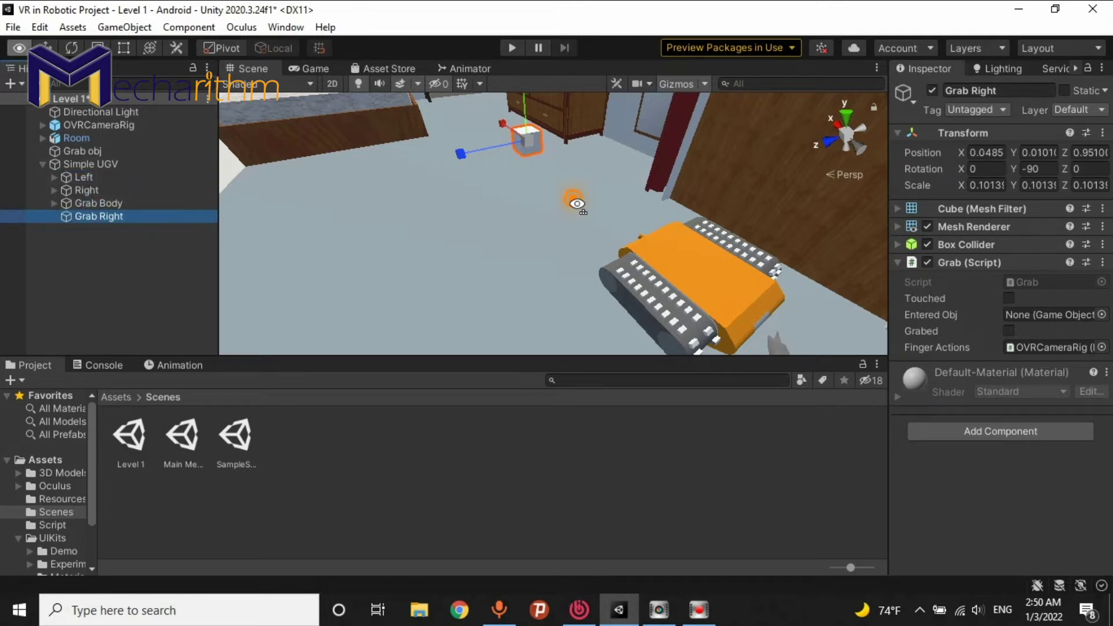
pyautogui.moveTo(577, 200); pyautogui.dragTo(503, 140, button='right')
# Move Grab Right onto the UGV over the right track and flatten it vertically
pyautogui.moveTo(455, 129); pyautogui.dragTo(647, 227)
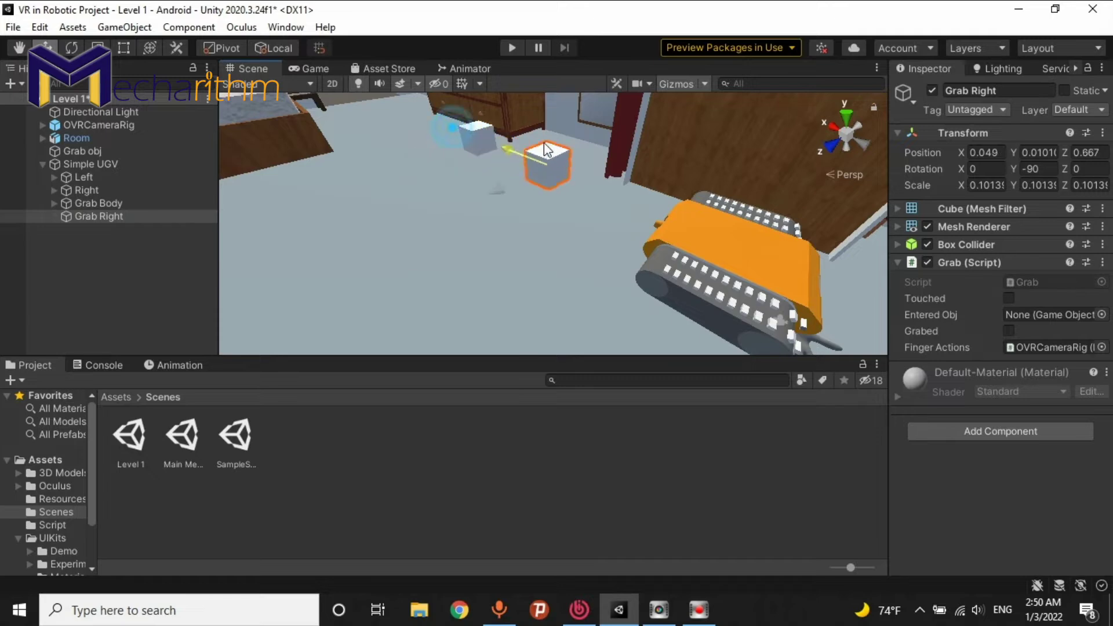
pyautogui.moveTo(647, 228); pyautogui.dragTo(624, 202, button='right')
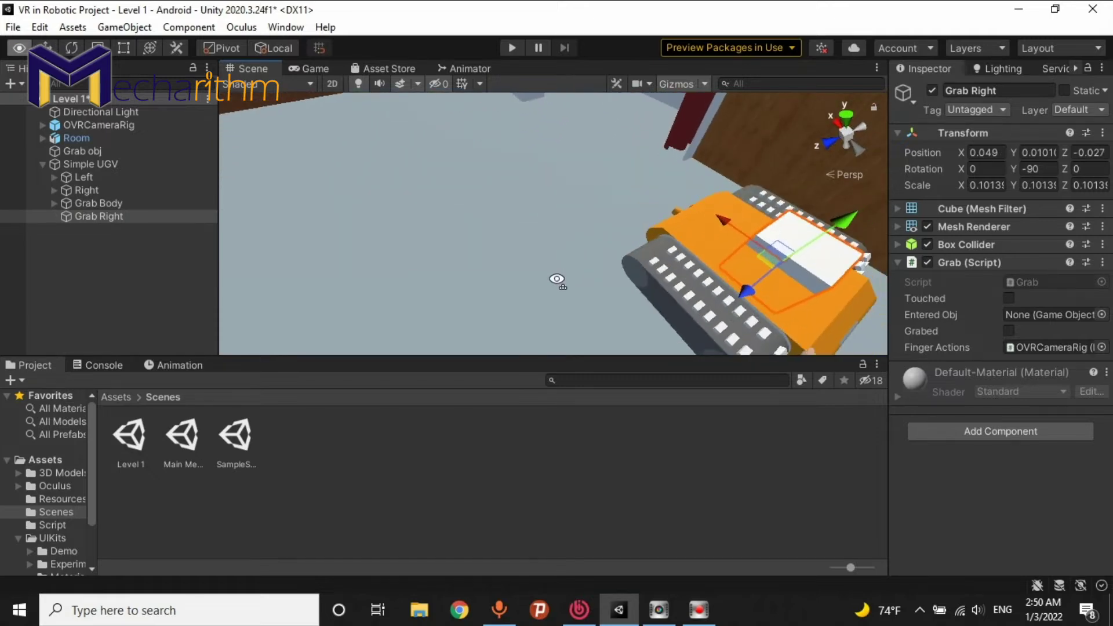
pyautogui.moveTo(510, 337)
pyautogui.mouseDown()
pyautogui.moveTo(602, 271)
pyautogui.moveTo(628, 269)
pyautogui.mouseUp()
pyautogui.moveTo(627, 269)
pyautogui.mouseDown(button='right')
pyautogui.moveTo(529, 287)
pyautogui.moveTo(563, 244)
pyautogui.mouseUp(button='right')
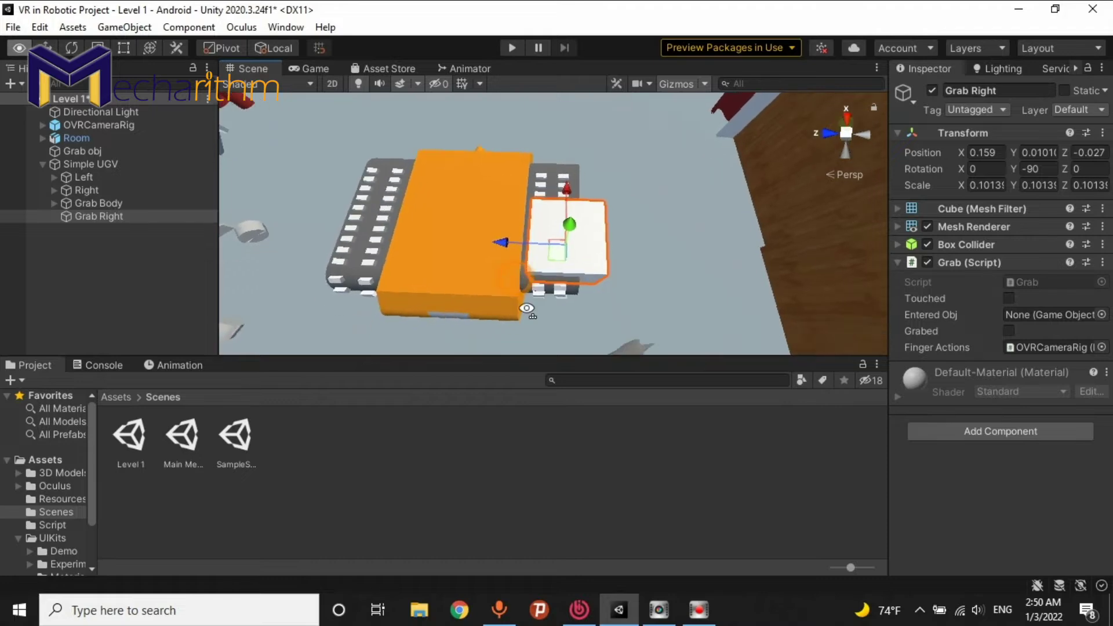
pyautogui.moveTo(562, 244); pyautogui.dragTo(491, 276)
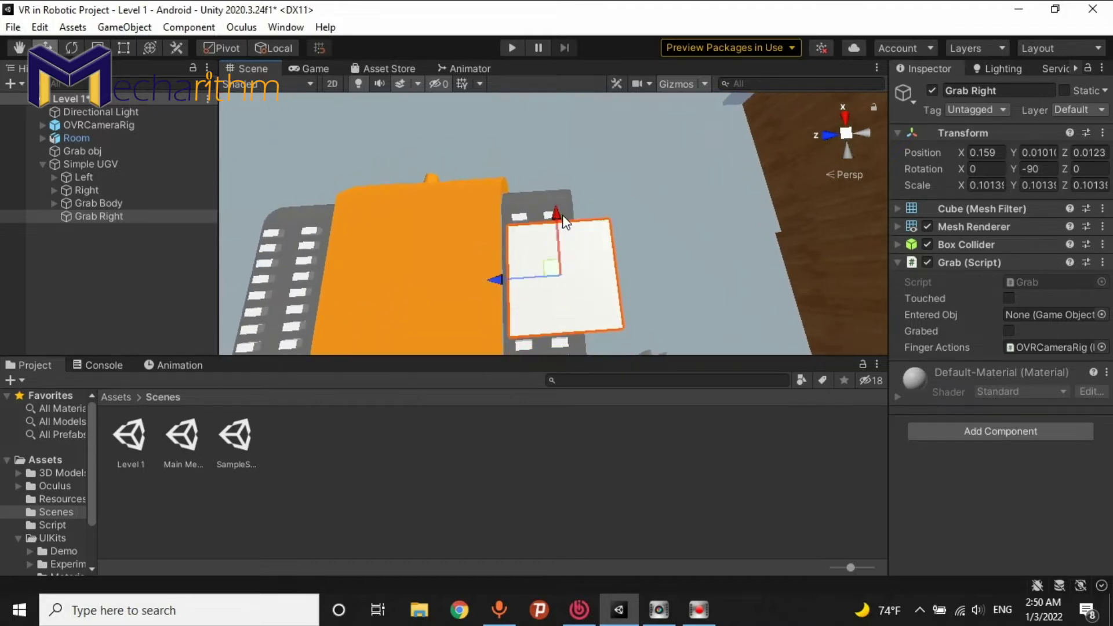
pyautogui.moveTo(492, 276); pyautogui.dragTo(527, 286, button='right')
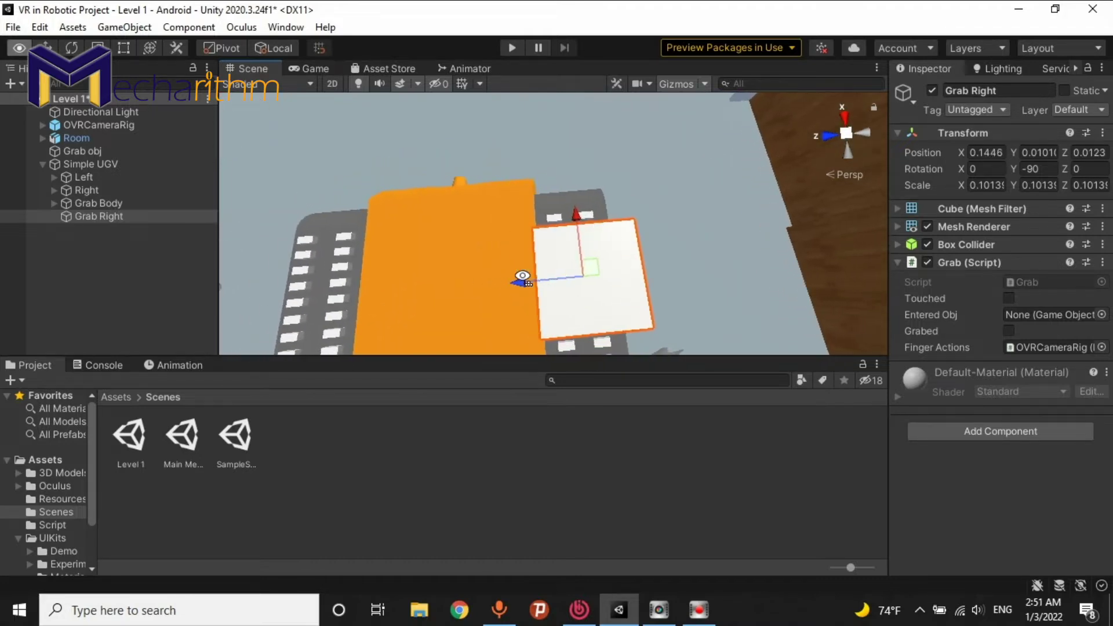
pyautogui.moveTo(536, 283); pyautogui.dragTo(542, 283)
pyautogui.moveTo(542, 284); pyautogui.dragTo(146, 445, button='right')
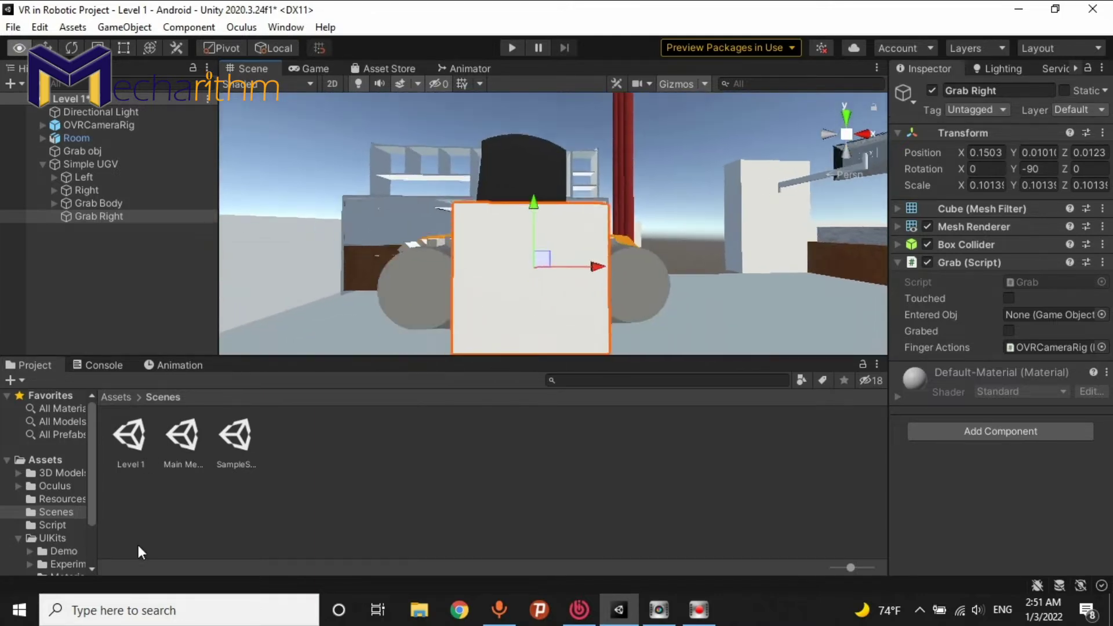
pyautogui.moveTo(146, 444); pyautogui.dragTo(138, 545, button='right')
pyautogui.moveTo(537, 171)
pyautogui.mouseDown()
pyautogui.moveTo(536, 204)
pyautogui.moveTo(541, 160)
pyautogui.mouseUp()
# Scale Grab Right wider on X and narrower on Z to enclose the right track
pyautogui.press('r')
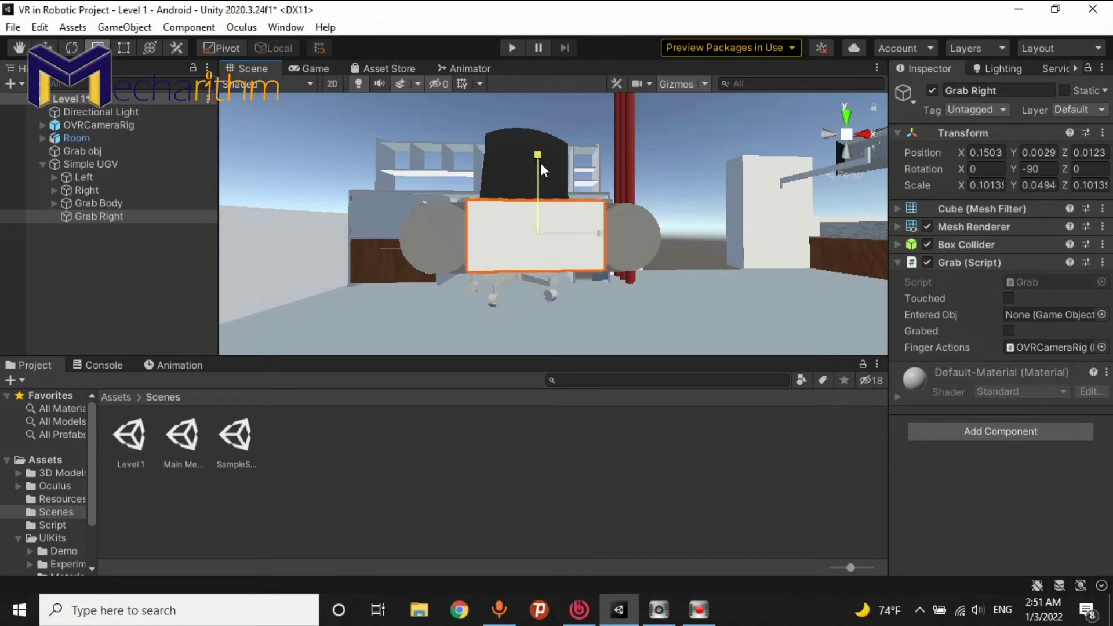
pyautogui.moveTo(597, 234); pyautogui.dragTo(657, 239)
pyautogui.keyDown('alt'); pyautogui.moveTo(657, 239); pyautogui.dragTo(891, 453); pyautogui.keyUp('alt')
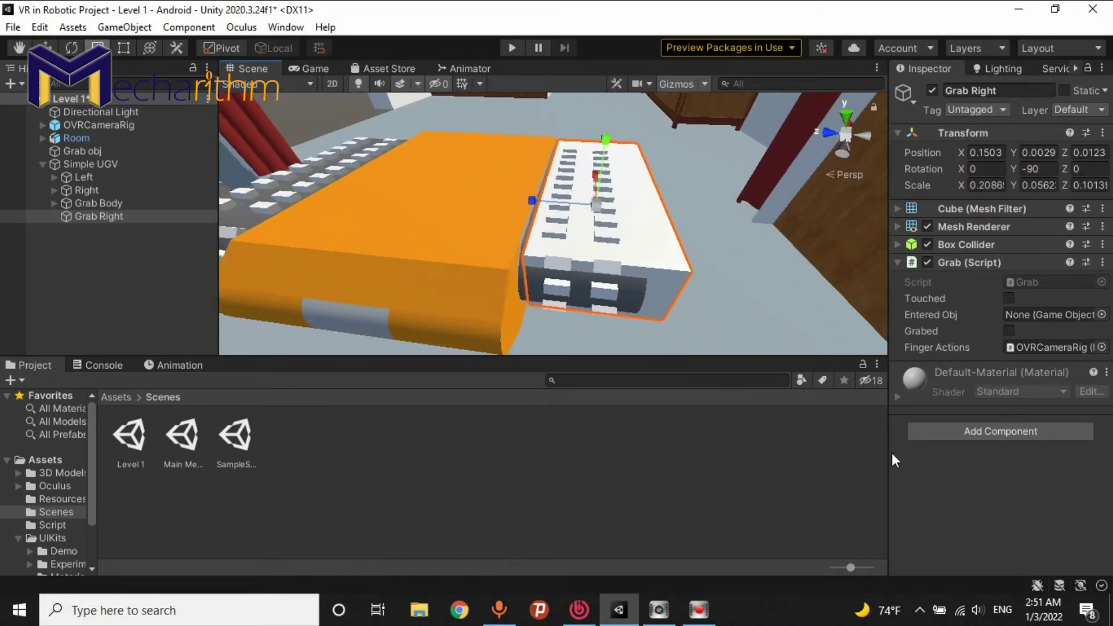
pyautogui.moveTo(549, 207); pyautogui.dragTo(529, 196)
pyautogui.press('w')
pyautogui.moveTo(604, 263)
pyautogui.keyDown('alt'); pyautogui.mouseDown()
pyautogui.moveTo(311, 200)
pyautogui.moveTo(630, 275)
pyautogui.moveTo(612, 267)
pyautogui.mouseUp(); pyautogui.keyUp('alt')
pyautogui.scroll(2, 629, 276)
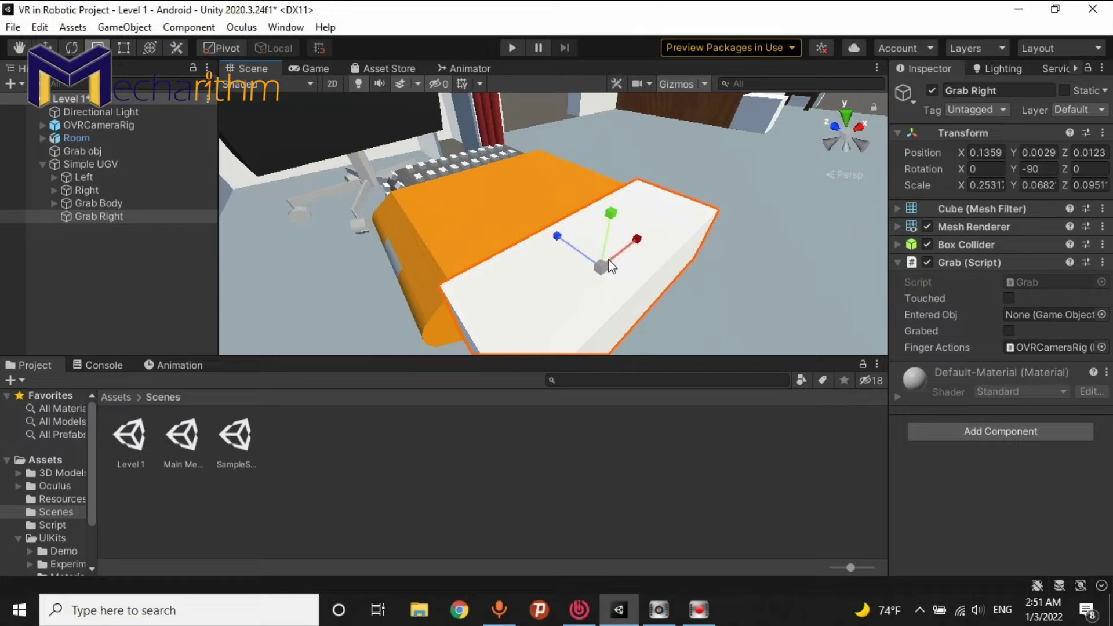
pyautogui.click(128, 215)
# Duplicate Grab Right, rename it Grab Left, and slide it to X -0.143 over the left track
pyautogui.keyDown('ctrl'); pyautogui.click(114, 216); pyautogui.keyUp('ctrl')
pyautogui.click(116, 216)
pyautogui.hotkey('ctrl', 'd')
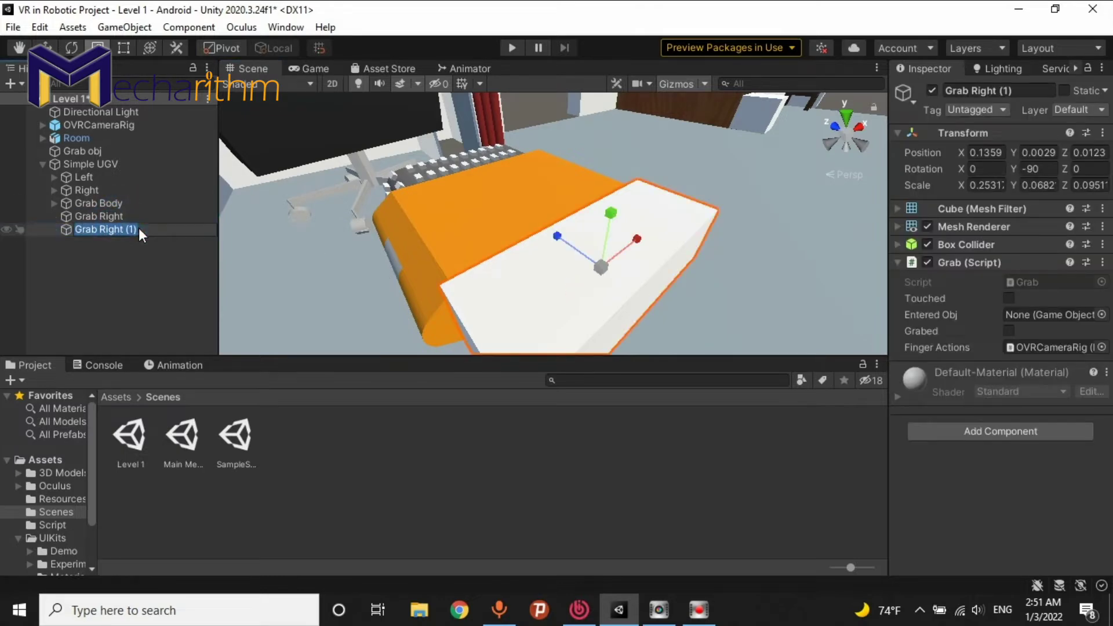
pyautogui.click(139, 229)
pyautogui.write('Grab Left')
pyautogui.press('Return')
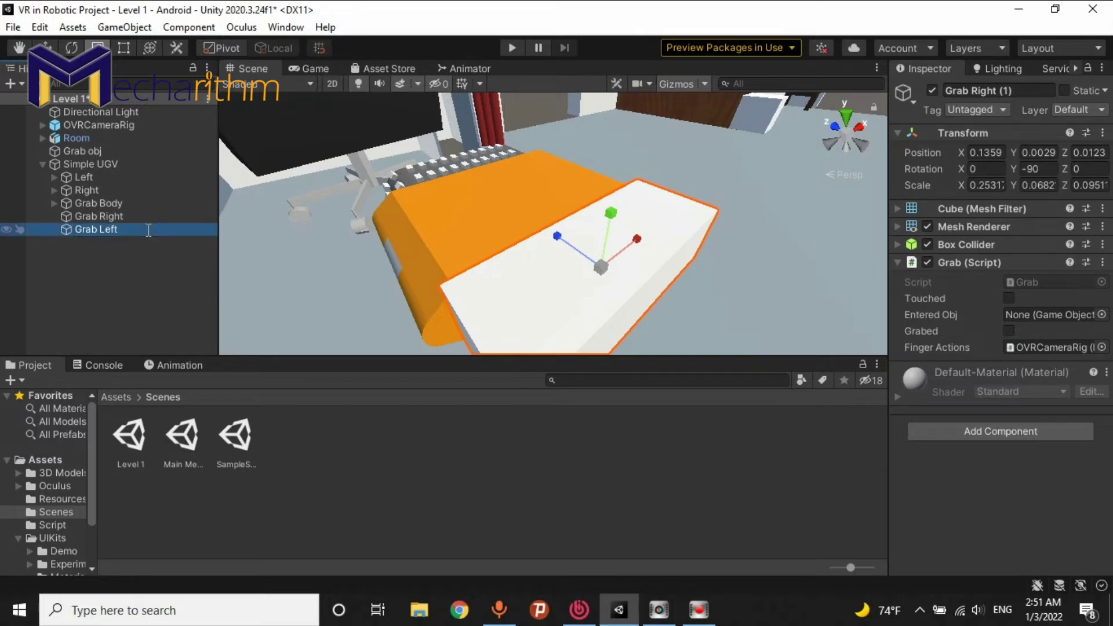
pyautogui.keyDown('alt'); pyautogui.moveTo(601, 142); pyautogui.dragTo(762, 228); pyautogui.keyUp('alt')
pyautogui.press('w')
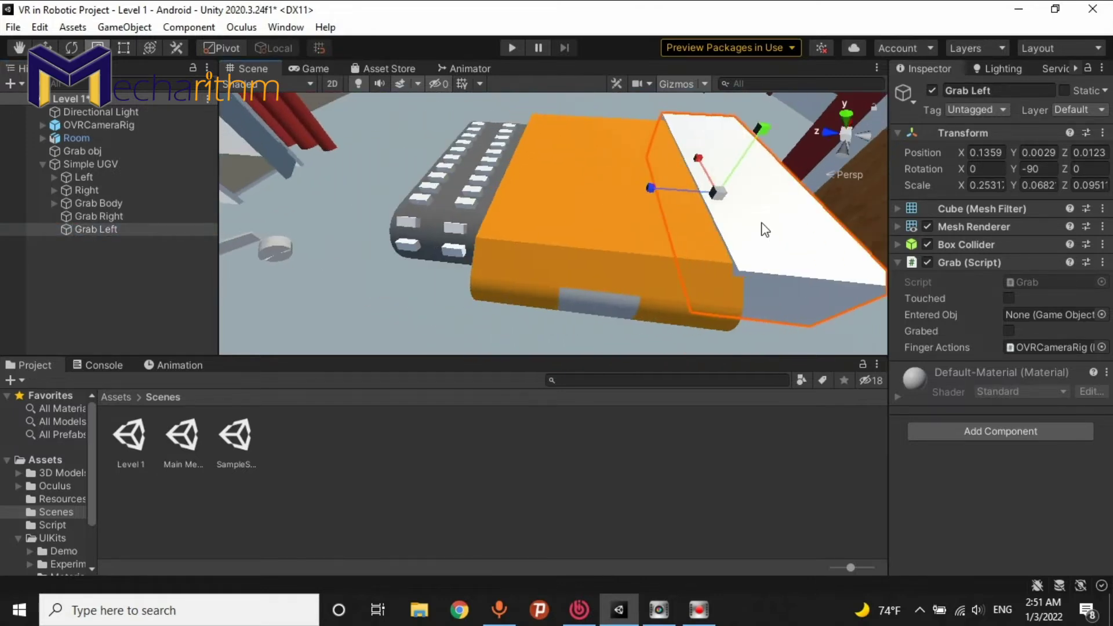
pyautogui.moveTo(652, 193)
pyautogui.mouseDown()
pyautogui.moveTo(415, 169)
pyautogui.moveTo(554, 216)
pyautogui.mouseUp()
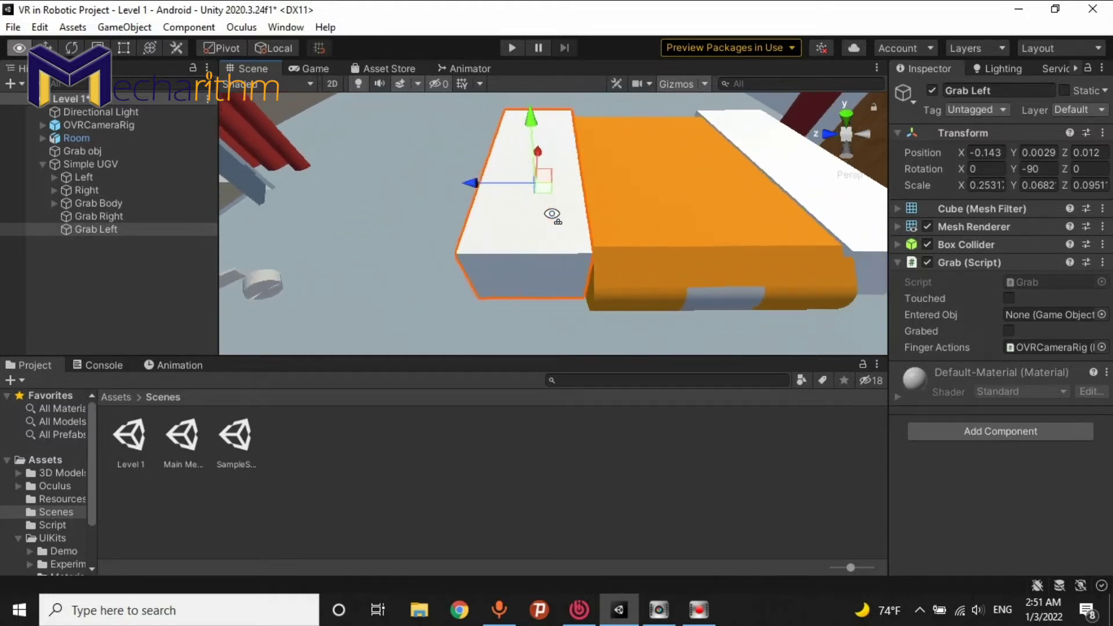
pyautogui.keyDown('ctrl'); pyautogui.click(121, 219); pyautogui.keyUp('ctrl')
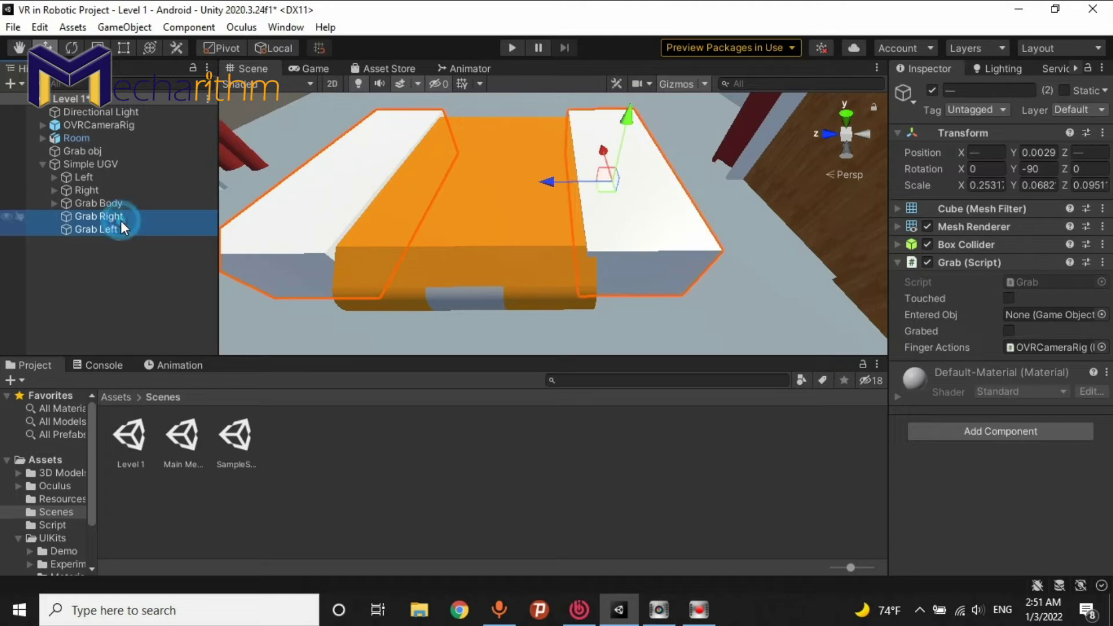
# Remove the Mesh Renderer and Mesh Filter from both Grab Right and Grab Left
pyautogui.rightClick(961, 226)
pyautogui.click(976, 261)
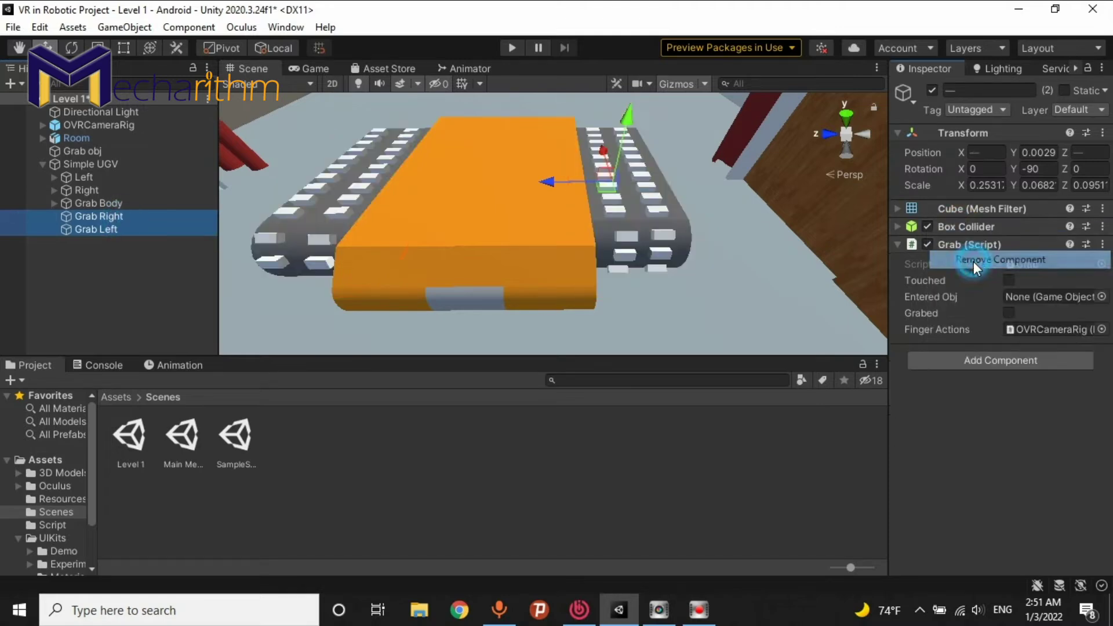
pyautogui.rightClick(967, 220)
pyautogui.click(982, 245)
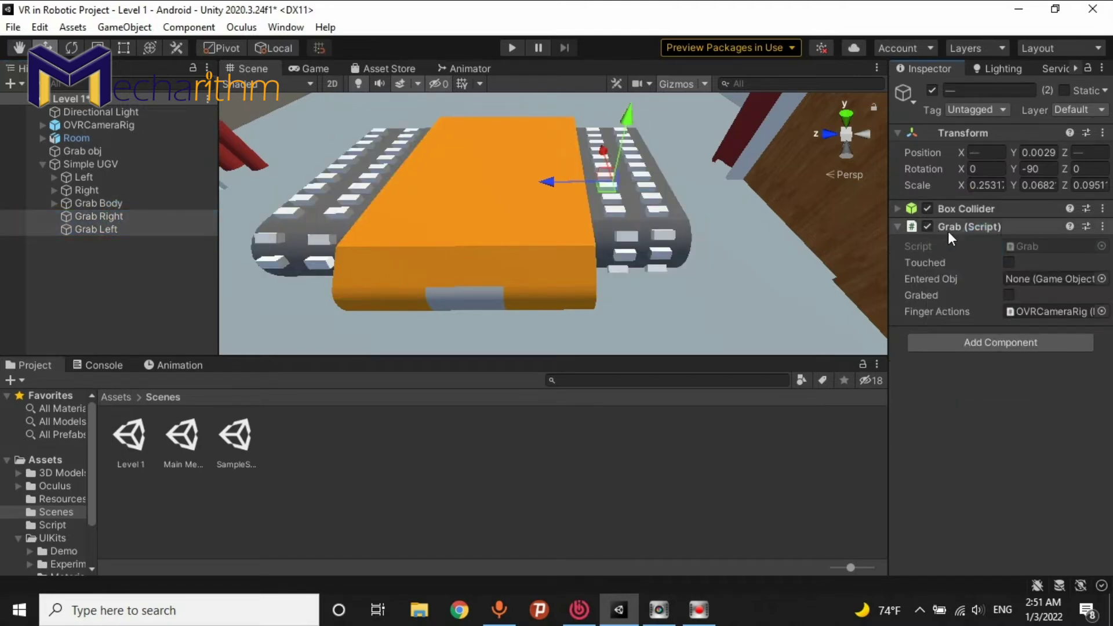
pyautogui.click(107, 258)
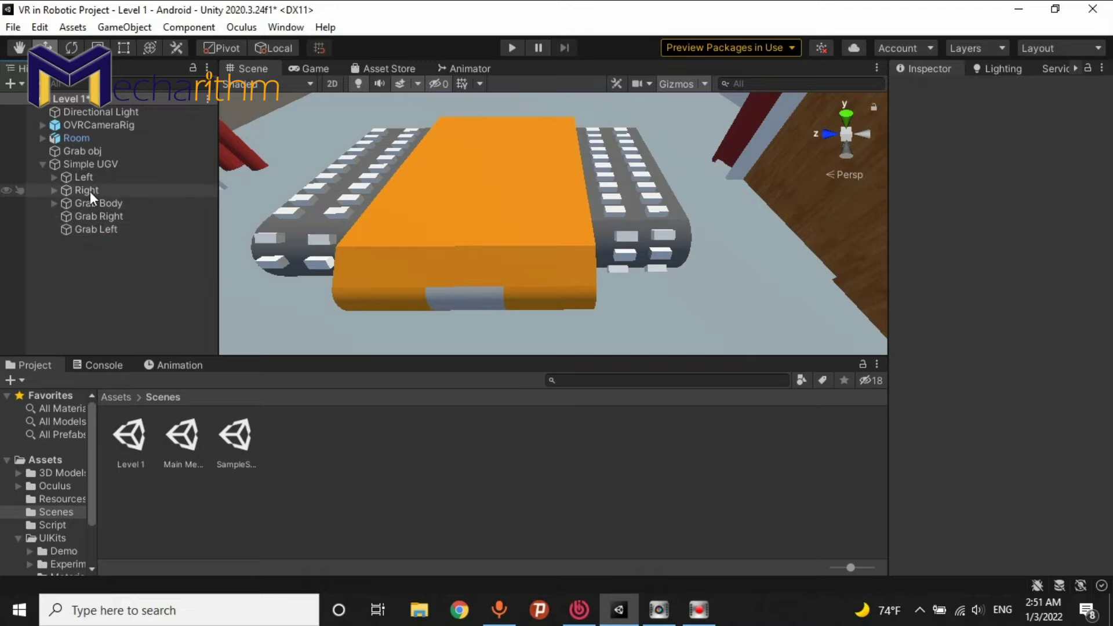
# Nest the Right track under Grab Right and the Left track under Grab Left
pyautogui.moveTo(89, 191); pyautogui.dragTo(109, 215)
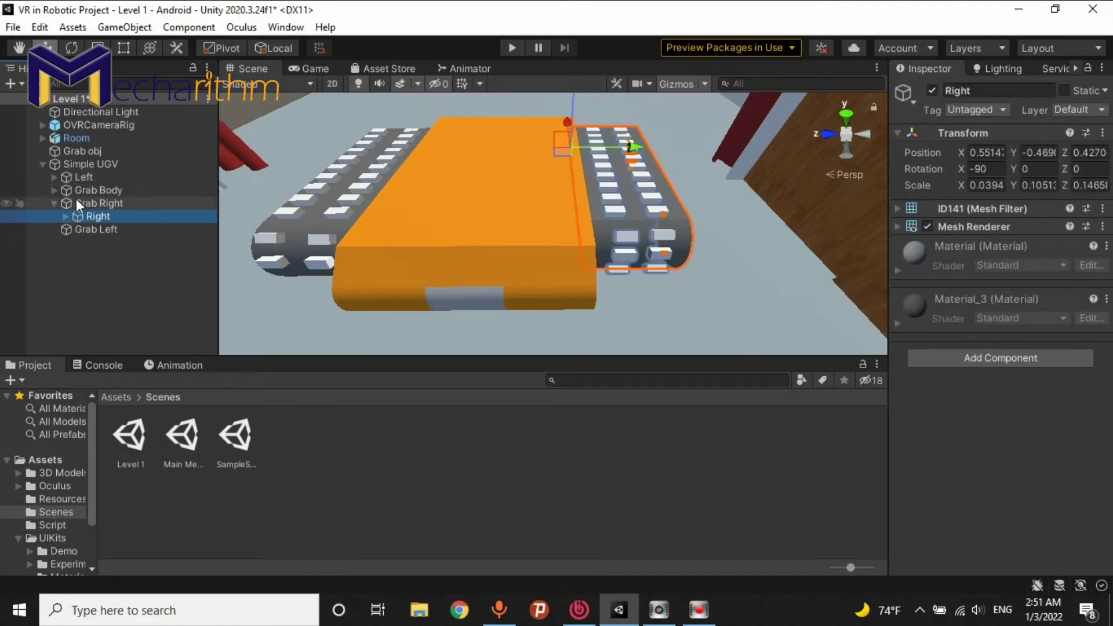
pyautogui.moveTo(499, 196)
pyautogui.keyDown('alt'); pyautogui.mouseDown()
pyautogui.moveTo(325, 252)
pyautogui.moveTo(128, 286)
pyautogui.mouseUp(); pyautogui.keyUp('alt')
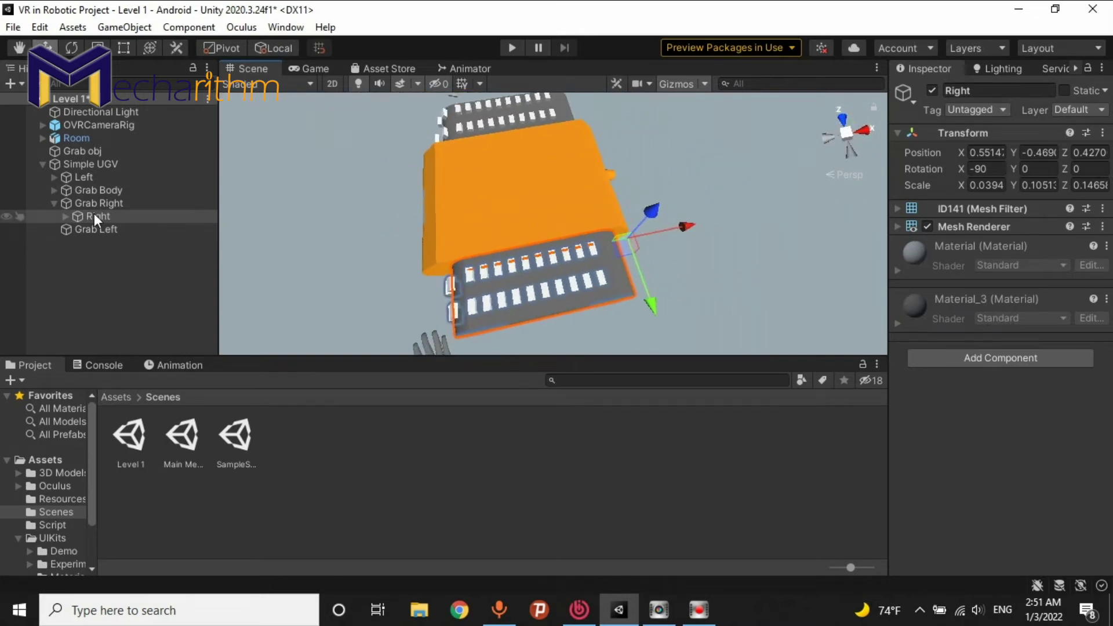
pyautogui.click(80, 176)
pyautogui.moveTo(83, 178); pyautogui.dragTo(93, 227)
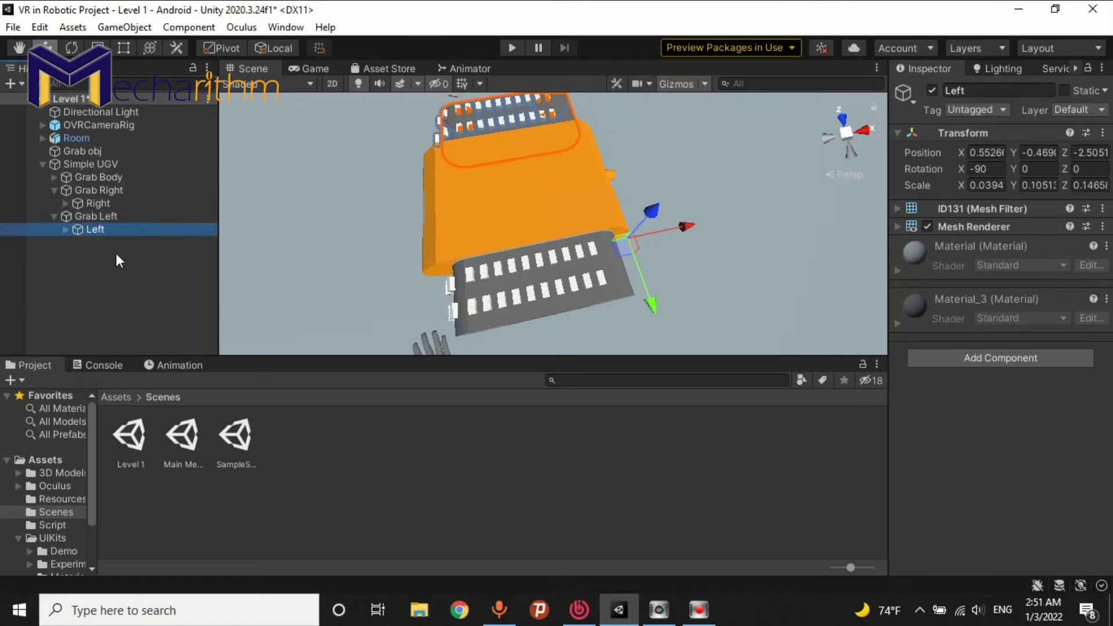
pyautogui.click(116, 252)
# Collapse both grab groups, check Grab Left, Grab Right and Grab Body, and view the room
pyautogui.click(54, 191)
pyautogui.click(54, 203)
pyautogui.click(99, 199)
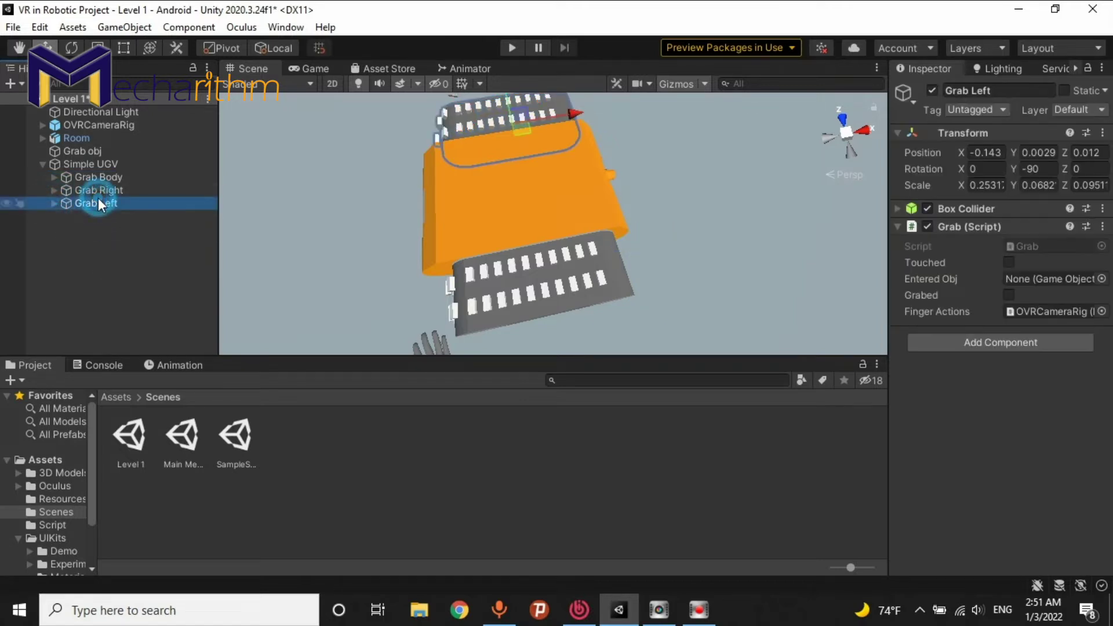
pyautogui.click(102, 179)
pyautogui.click(98, 194)
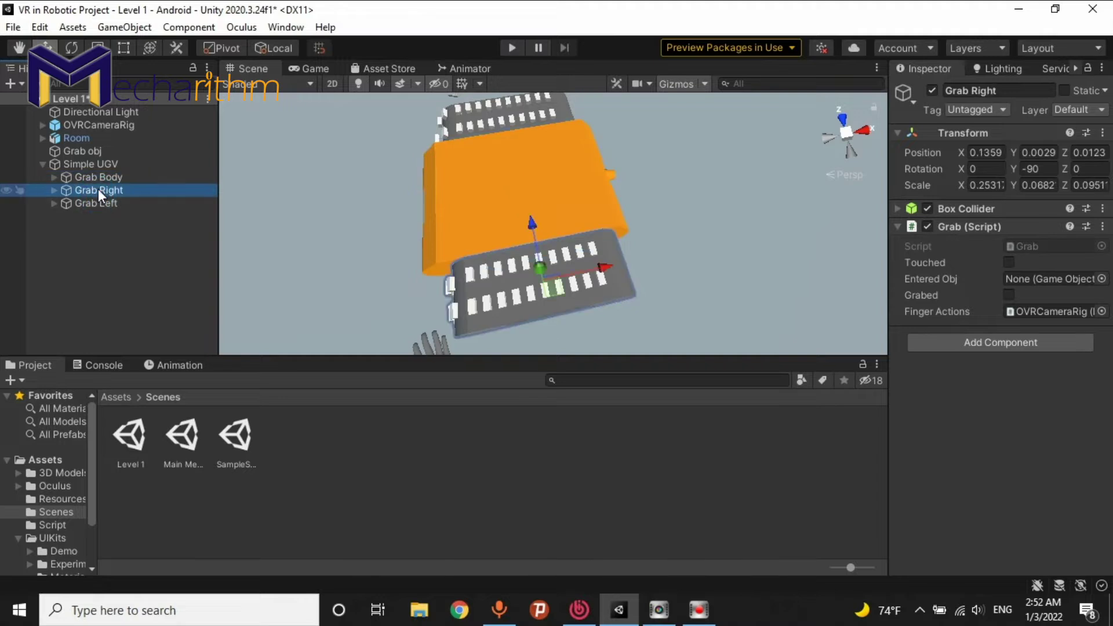
pyautogui.click(107, 179)
pyautogui.keyDown('alt'); pyautogui.moveTo(245, 178); pyautogui.dragTo(648, 140); pyautogui.keyUp('alt')
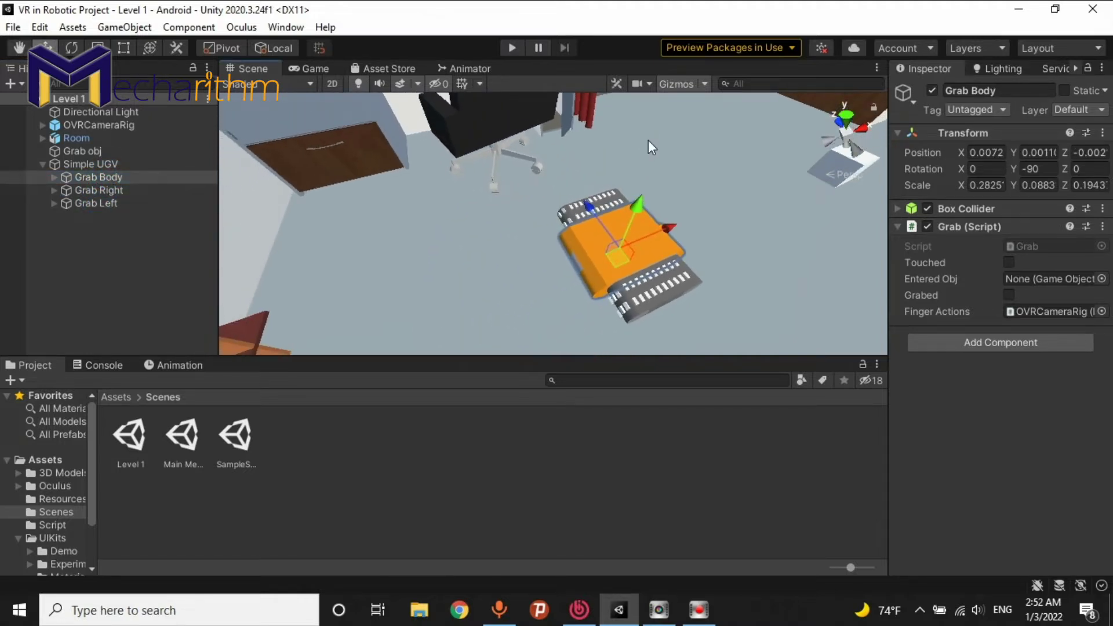
pyautogui.moveTo(575, 252)
pyautogui.keyDown('alt'); pyautogui.mouseDown()
pyautogui.moveTo(622, 255)
pyautogui.moveTo(473, 230)
pyautogui.mouseUp(); pyautogui.keyUp('alt')
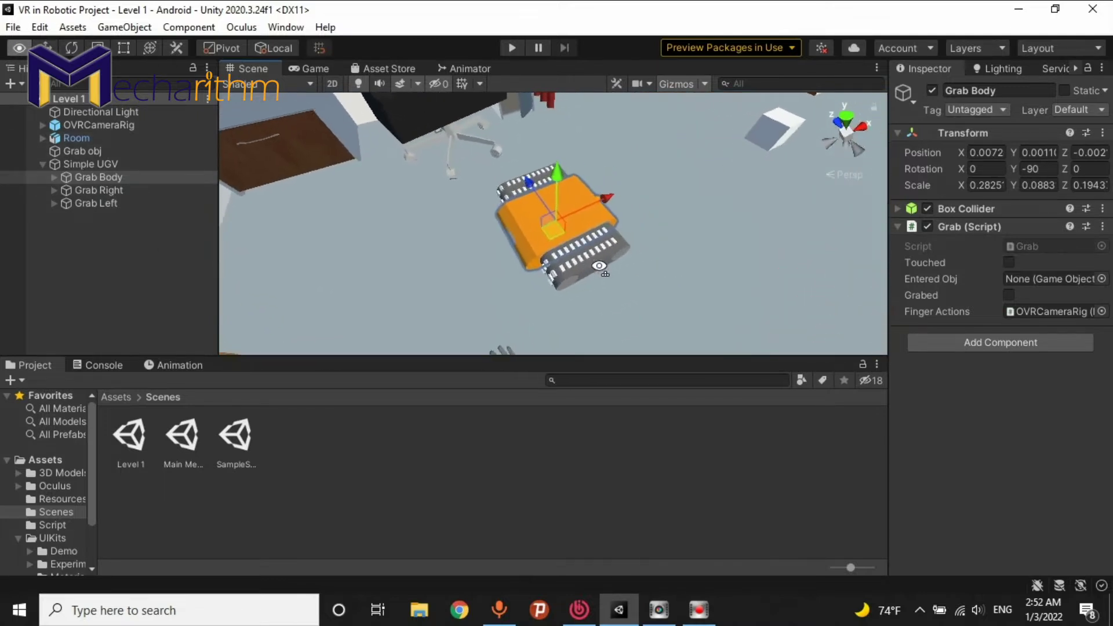
pyautogui.click(96, 240)
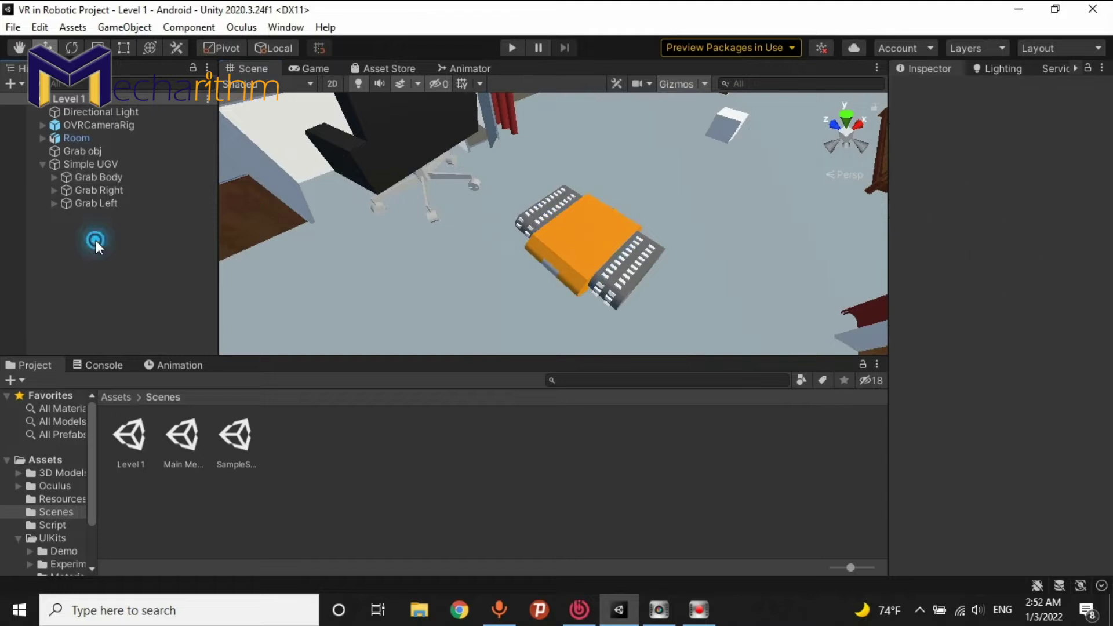
# Add a new 3D Cube to the scene from the GameObject menu
pyautogui.click(124, 28)
pyautogui.moveTo(168, 103)
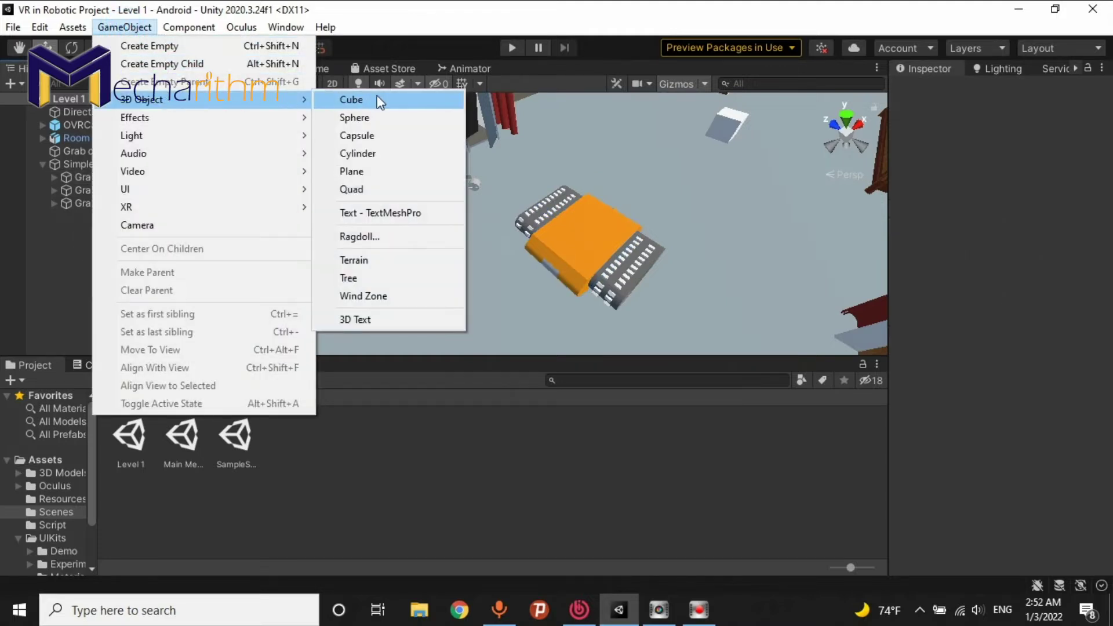
pyautogui.click(365, 102)
pyautogui.moveTo(448, 128)
pyautogui.keyDown('alt'); pyautogui.mouseDown()
pyautogui.moveTo(542, 168)
pyautogui.moveTo(776, 563)
pyautogui.mouseUp(); pyautogui.keyUp('alt')
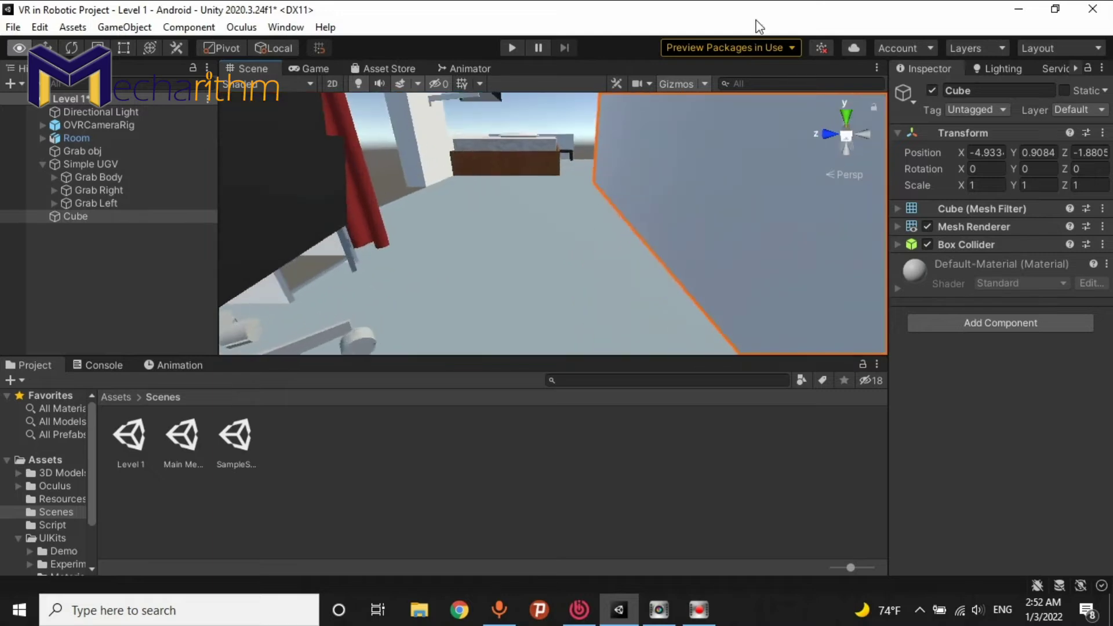
pyautogui.keyDown('alt'); pyautogui.moveTo(776, 563); pyautogui.dragTo(770, 561); pyautogui.keyUp('alt')
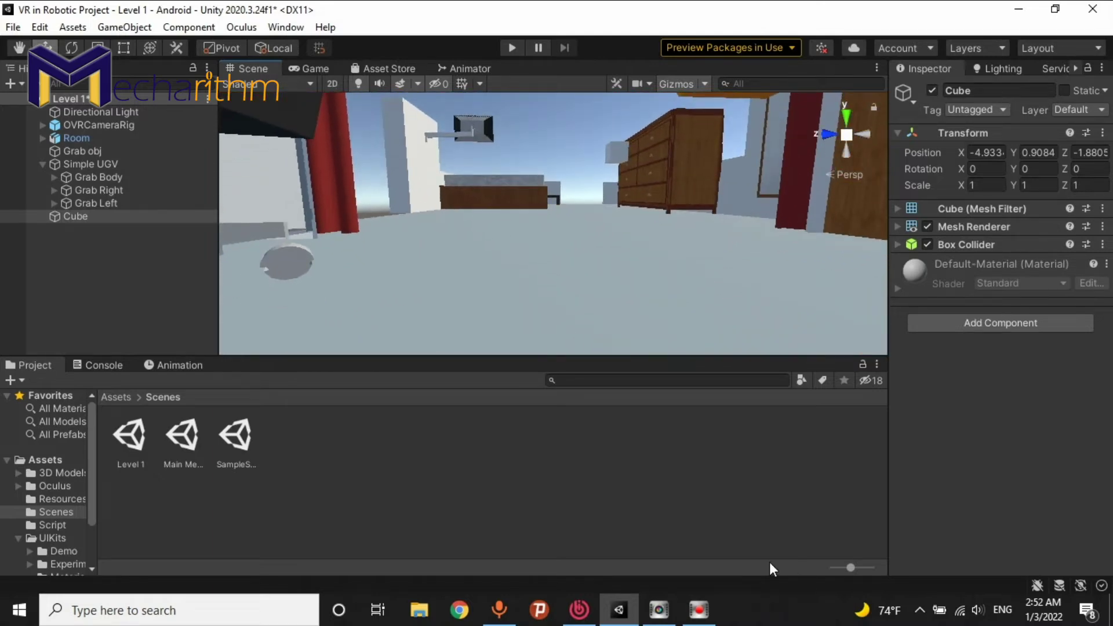
pyautogui.moveTo(611, 238)
pyautogui.keyDown('alt'); pyautogui.mouseDown()
pyautogui.moveTo(639, 286)
pyautogui.moveTo(632, 296)
pyautogui.moveTo(564, 287)
pyautogui.moveTo(554, 344)
pyautogui.moveTo(480, 296)
pyautogui.moveTo(557, 293)
pyautogui.mouseUp(); pyautogui.keyUp('alt')
# Zero the Cube's rotation and stretch it on X and Z to scale 0.91 × 0.235 × 0.363
pyautogui.press('r')
pyautogui.write('0')
pyautogui.press('Tab')
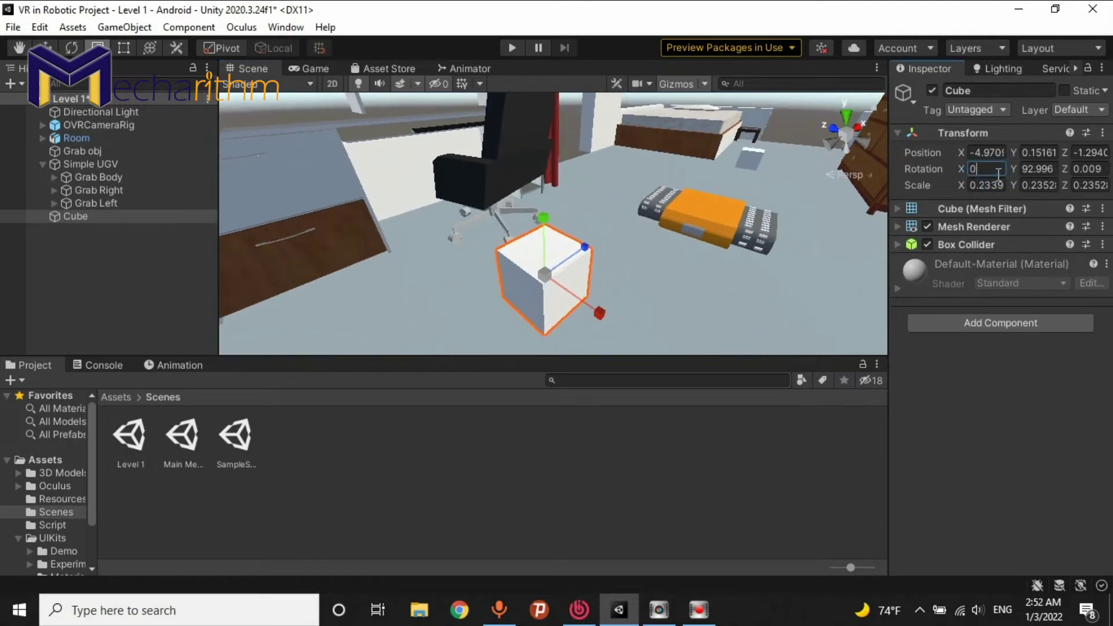
pyautogui.write('0')
pyautogui.press('Tab')
pyautogui.write('0')
pyautogui.moveTo(666, 179)
pyautogui.keyDown('alt'); pyautogui.mouseDown()
pyautogui.moveTo(607, 237)
pyautogui.moveTo(709, 212)
pyautogui.mouseUp(); pyautogui.keyUp('alt')
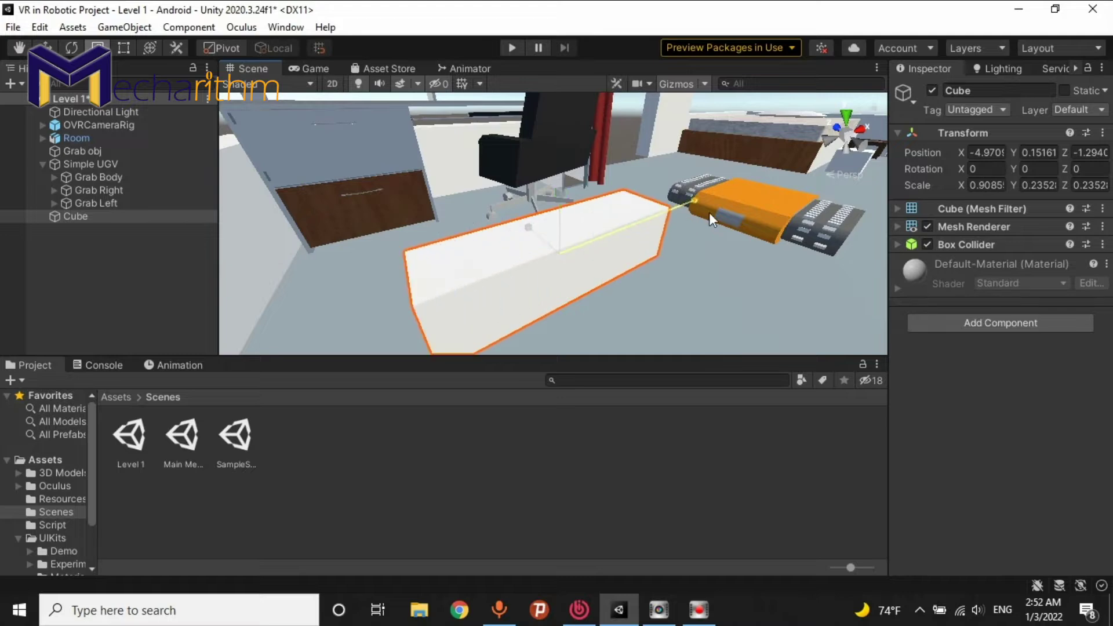
pyautogui.moveTo(534, 230)
pyautogui.mouseDown()
pyautogui.moveTo(566, 169)
pyautogui.moveTo(774, 288)
pyautogui.moveTo(761, 291)
pyautogui.mouseUp()
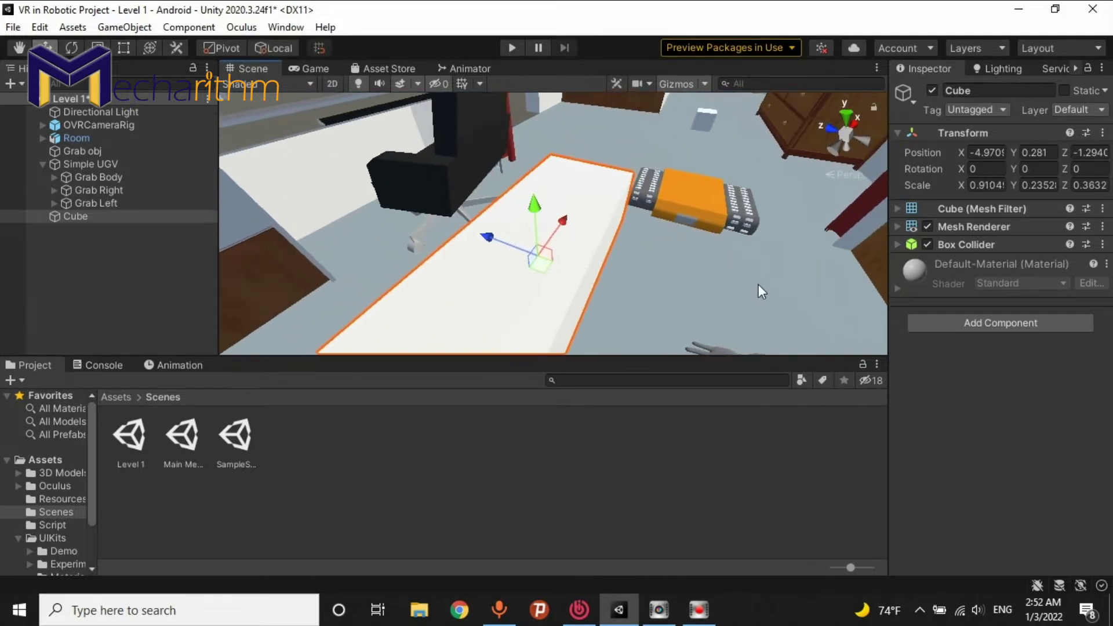
pyautogui.click(115, 189)
pyautogui.click(116, 176)
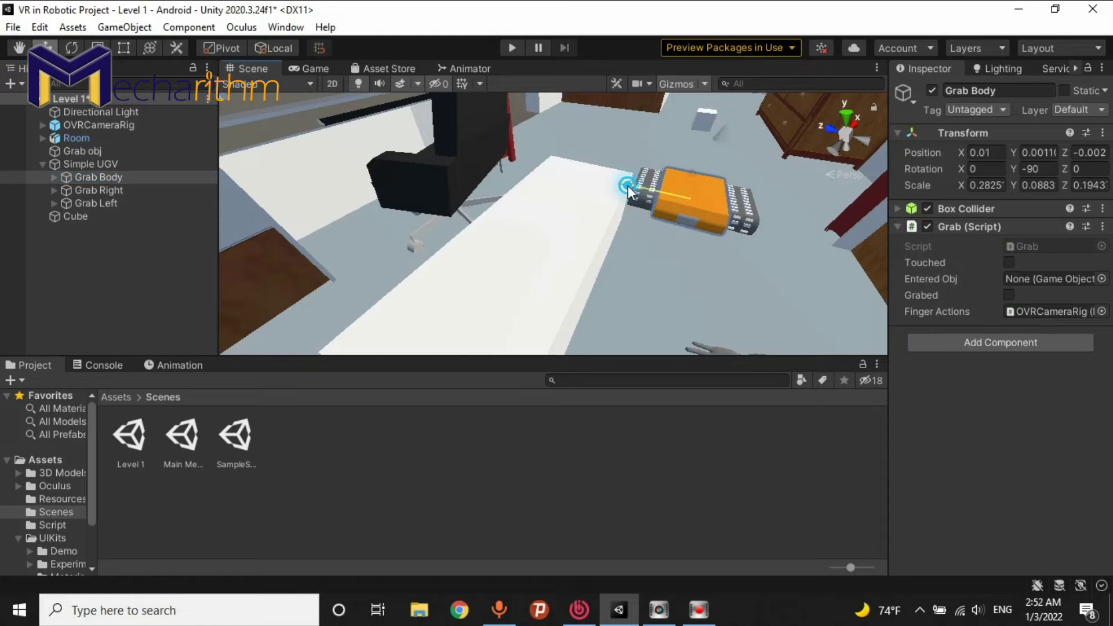
# Place the orange Grab Body on top of the white slab
pyautogui.moveTo(628, 184); pyautogui.dragTo(526, 174)
pyautogui.scroll(2, 551, 171)
pyautogui.scroll(2, 580, 173)
pyautogui.scroll(2, 603, 174)
pyautogui.scroll(2, 630, 176)
pyautogui.moveTo(631, 176); pyautogui.dragTo(598, 185)
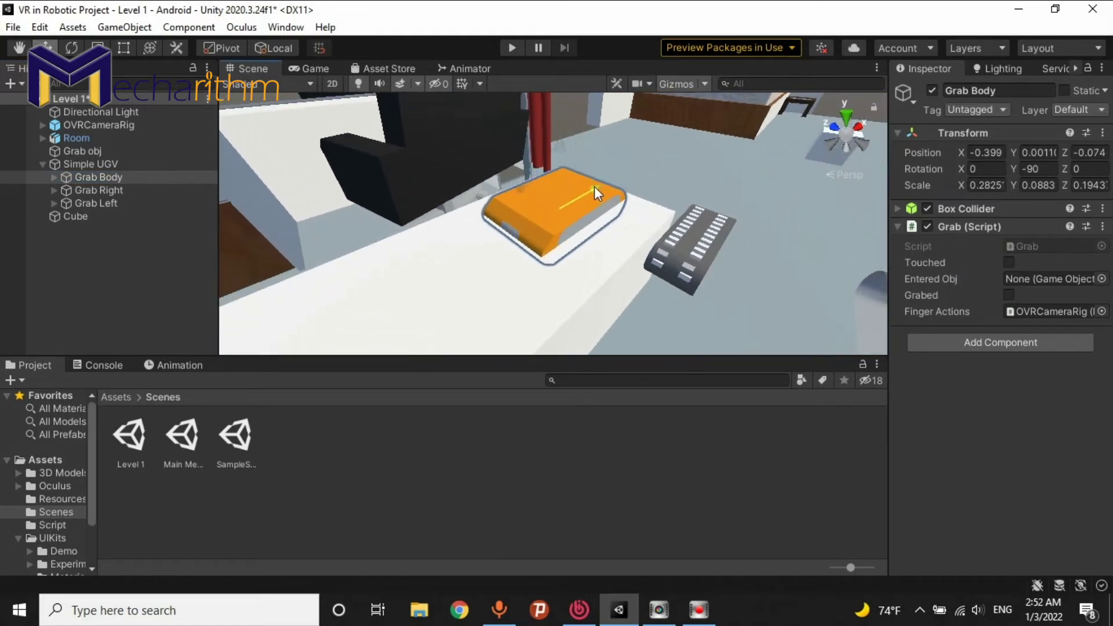
pyautogui.moveTo(558, 147); pyautogui.dragTo(566, 128)
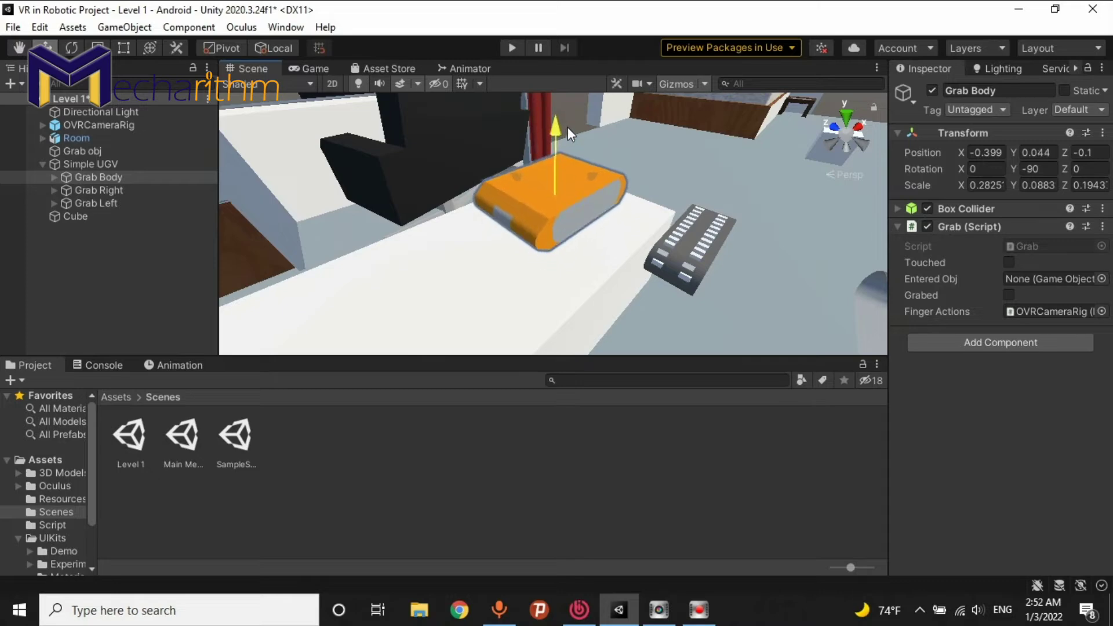
# Move Grab Right onto the slab beside the body
pyautogui.keyDown('alt'); pyautogui.moveTo(697, 264); pyautogui.dragTo(483, 224); pyautogui.keyUp('alt')
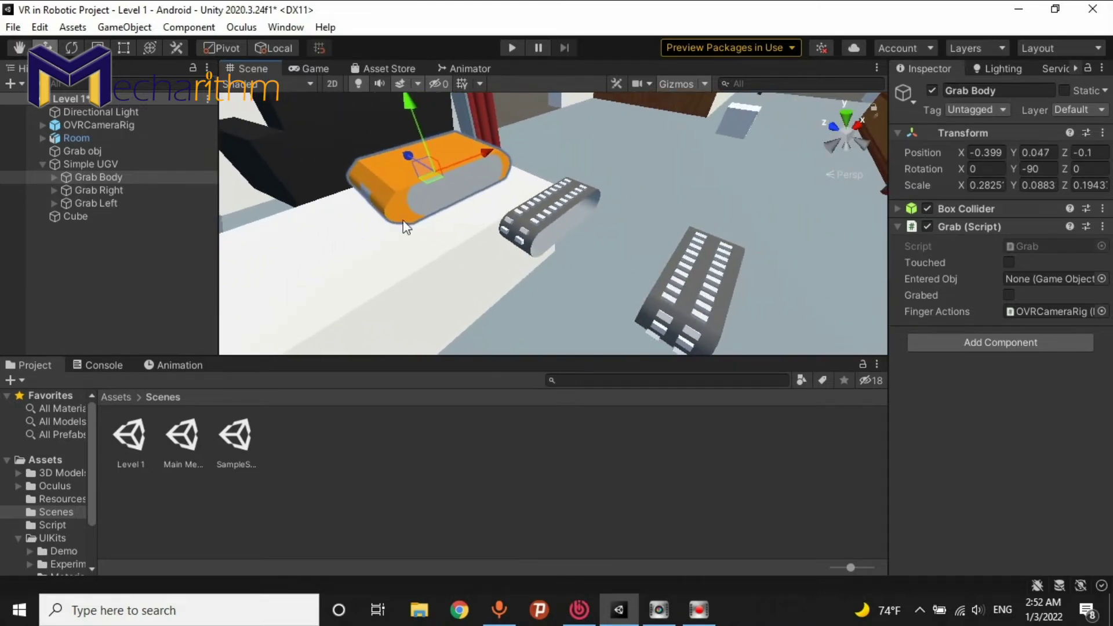
pyautogui.doubleClick(107, 190)
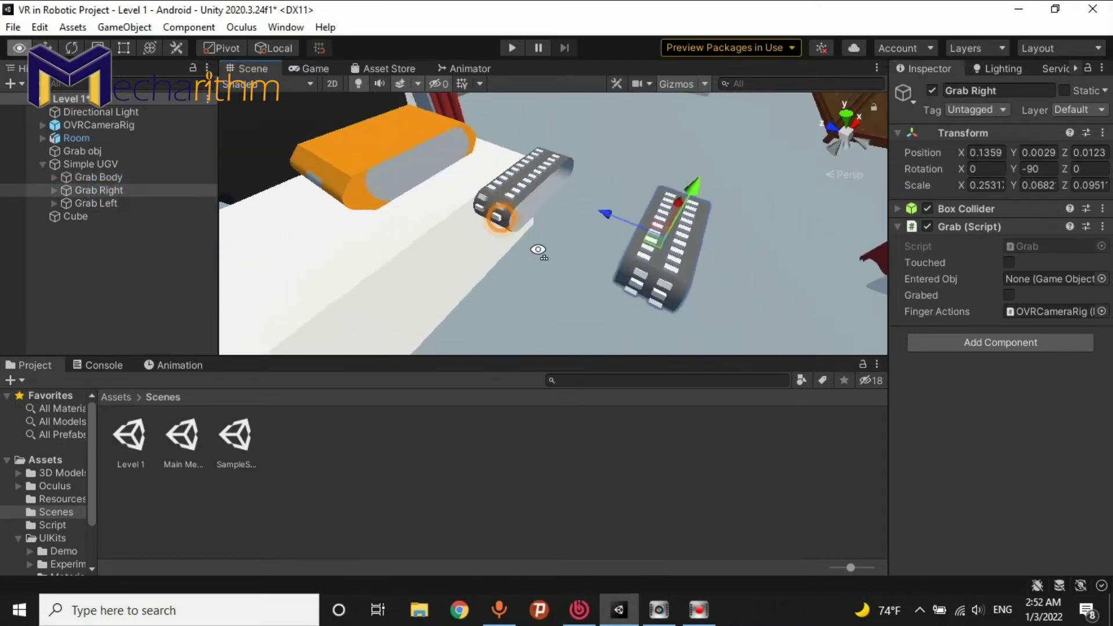
pyautogui.moveTo(598, 207)
pyautogui.mouseDown()
pyautogui.moveTo(456, 172)
pyautogui.moveTo(384, 276)
pyautogui.moveTo(512, 238)
pyautogui.moveTo(434, 264)
pyautogui.moveTo(523, 154)
pyautogui.moveTo(545, 98)
pyautogui.moveTo(646, 241)
pyautogui.mouseUp()
pyautogui.press('e')
pyautogui.press('w')
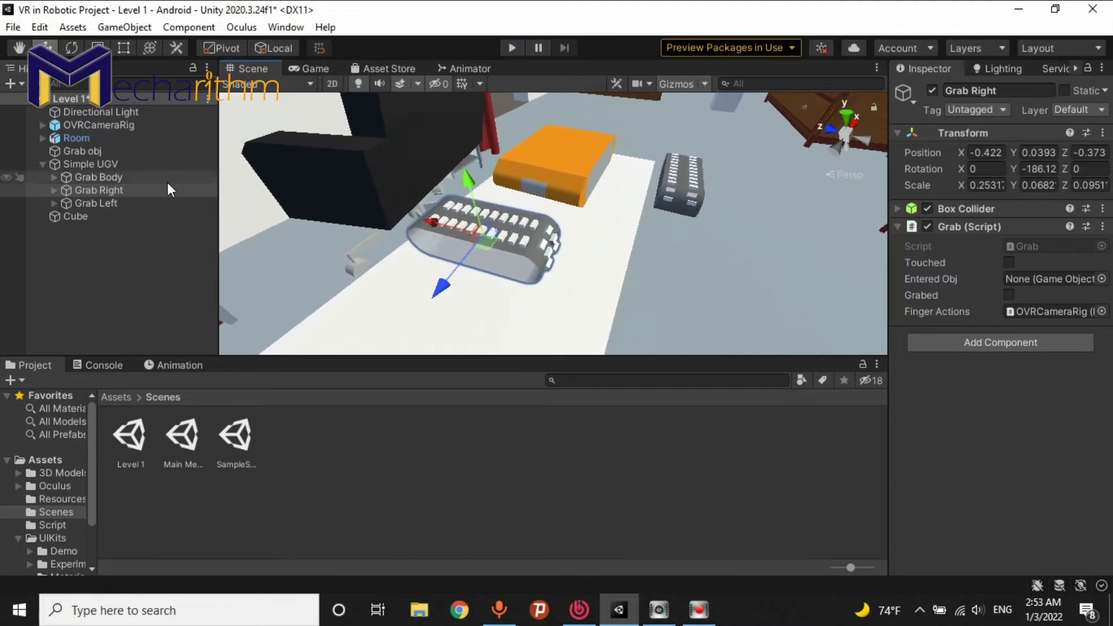
# Move Grab Left onto the slab, turn it to face the other way, and save the scene
pyautogui.click(131, 203)
pyautogui.moveTo(635, 177)
pyautogui.mouseDown()
pyautogui.moveTo(545, 156)
pyautogui.moveTo(416, 255)
pyautogui.mouseUp()
pyautogui.moveTo(562, 207)
pyautogui.mouseDown()
pyautogui.moveTo(501, 232)
pyautogui.moveTo(585, 244)
pyautogui.moveTo(586, 212)
pyautogui.moveTo(640, 248)
pyautogui.mouseUp()
pyautogui.keyDown('alt'); pyautogui.moveTo(638, 206); pyautogui.dragTo(636, 186); pyautogui.keyUp('alt')
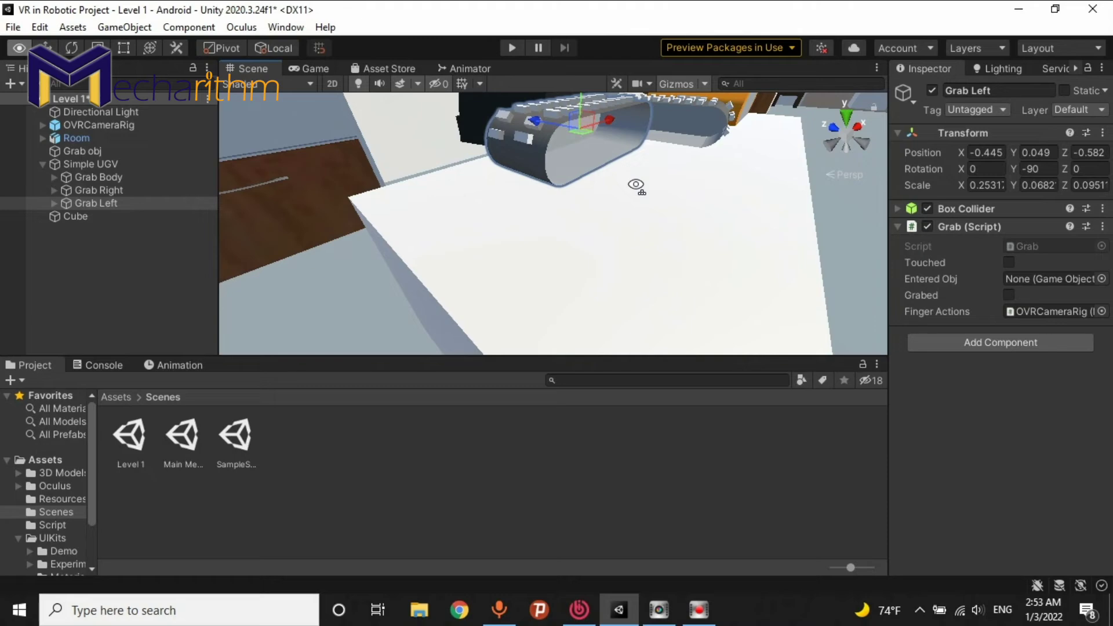
pyautogui.press('e')
pyautogui.moveTo(597, 150); pyautogui.dragTo(641, 181)
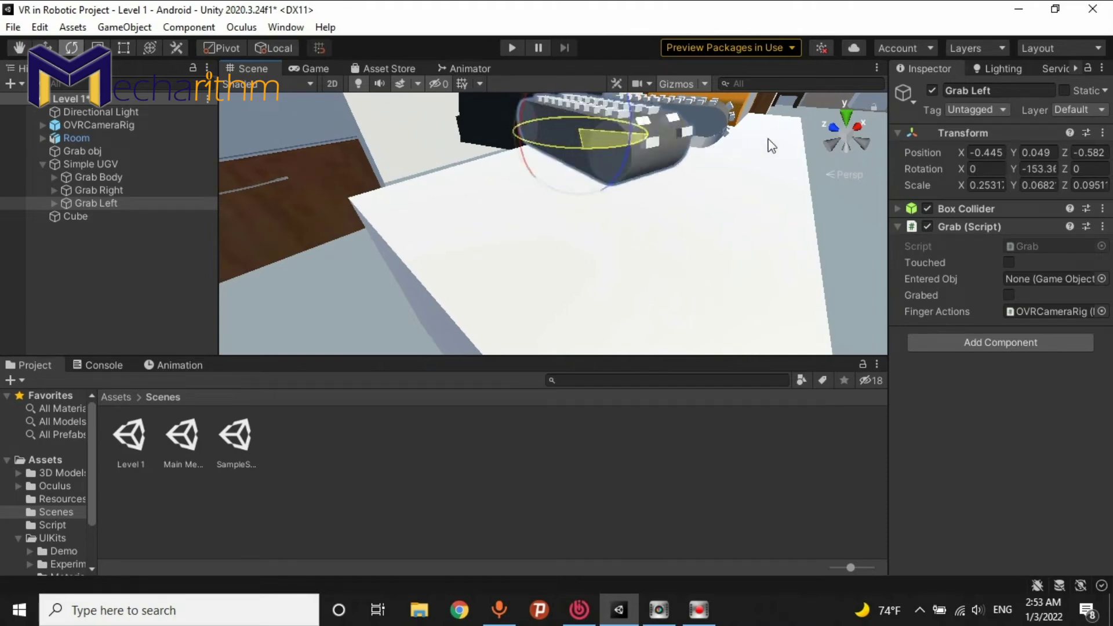
pyautogui.moveTo(641, 182)
pyautogui.keyDown('alt'); pyautogui.mouseDown()
pyautogui.moveTo(563, 227)
pyautogui.moveTo(655, 246)
pyautogui.moveTo(511, 145)
pyautogui.moveTo(571, 154)
pyautogui.moveTo(460, 244)
pyautogui.mouseUp(); pyautogui.keyUp('alt')
pyautogui.press('w')
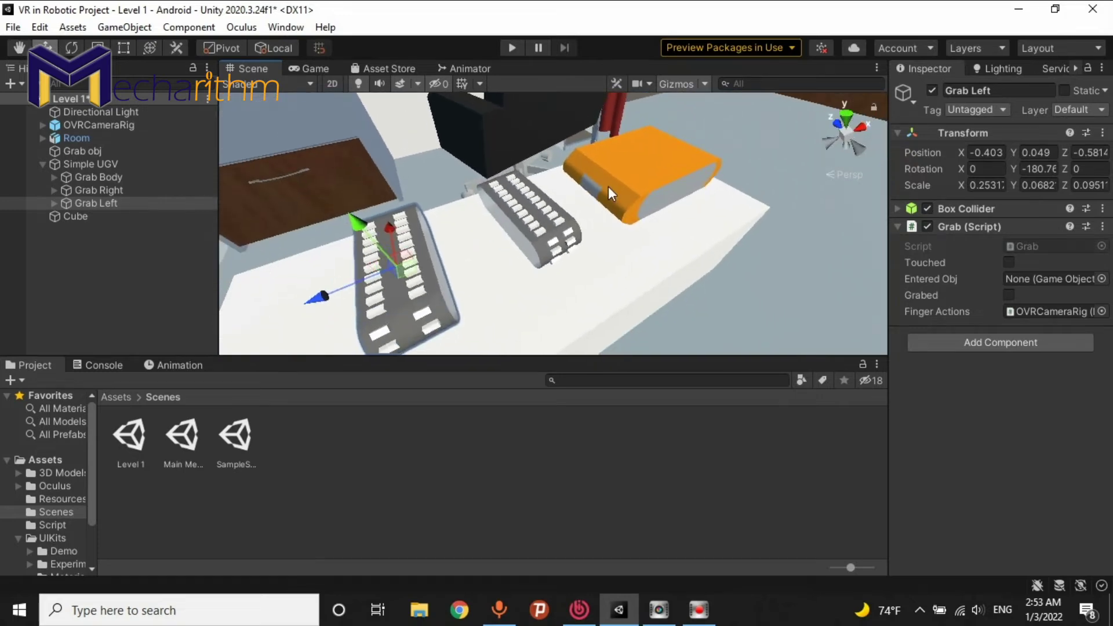
pyautogui.hotkey('ctrl', 's')
pyautogui.click(897, 215)
pyautogui.click(896, 210)
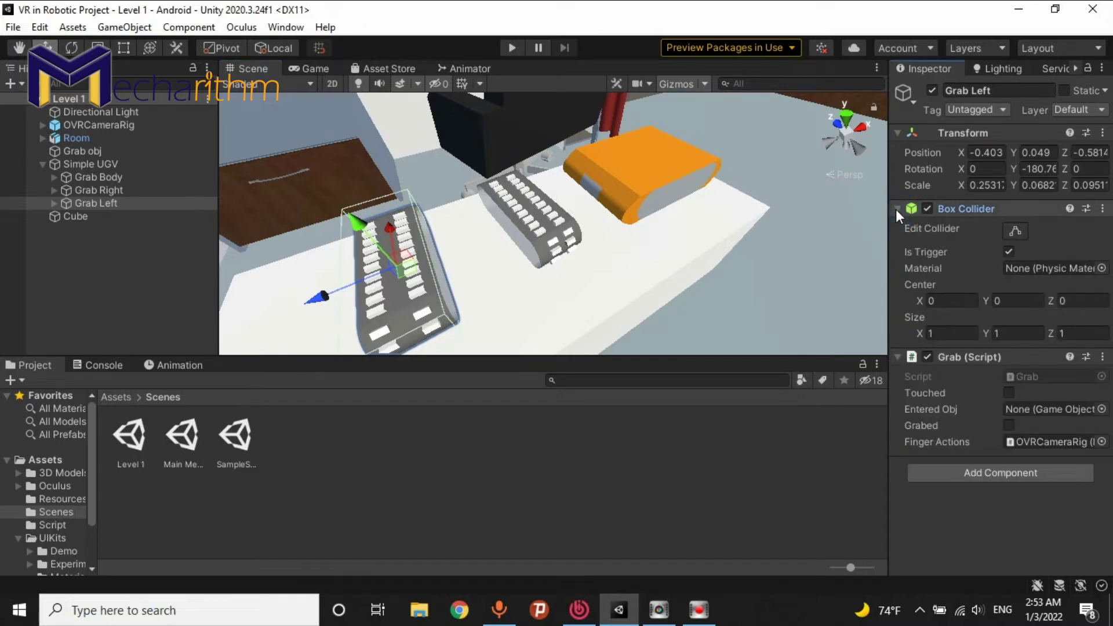
pyautogui.click(896, 210)
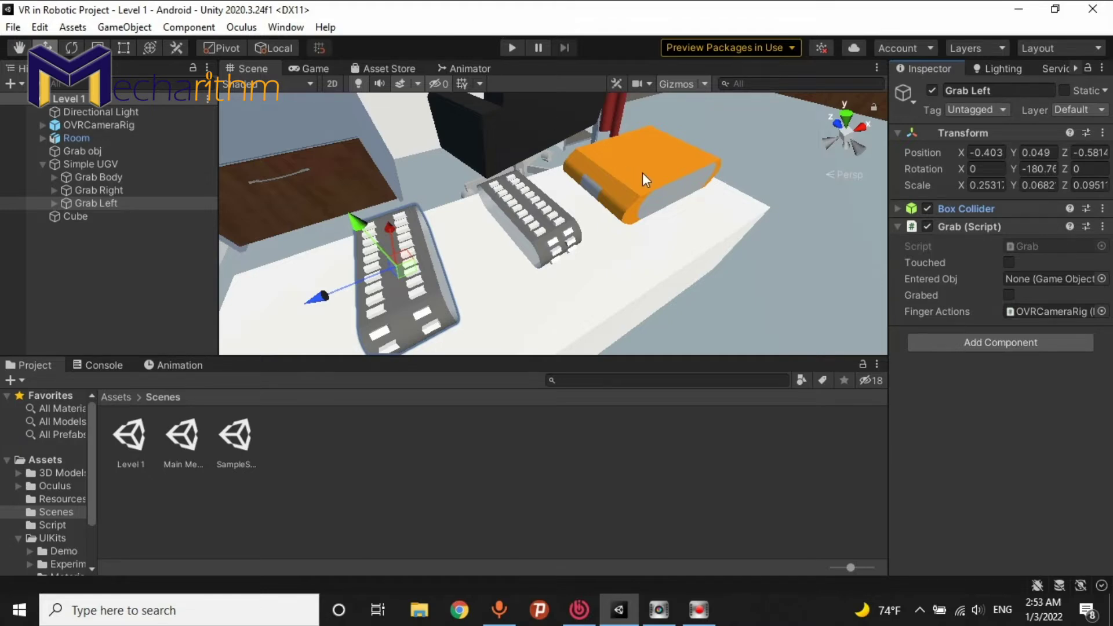
pyautogui.keyDown('alt'); pyautogui.moveTo(641, 222); pyautogui.dragTo(718, 227); pyautogui.keyUp('alt')
pyautogui.scroll(3, 666, 223)
pyautogui.keyDown('alt'); pyautogui.moveTo(586, 212); pyautogui.dragTo(572, 191); pyautogui.keyUp('alt')
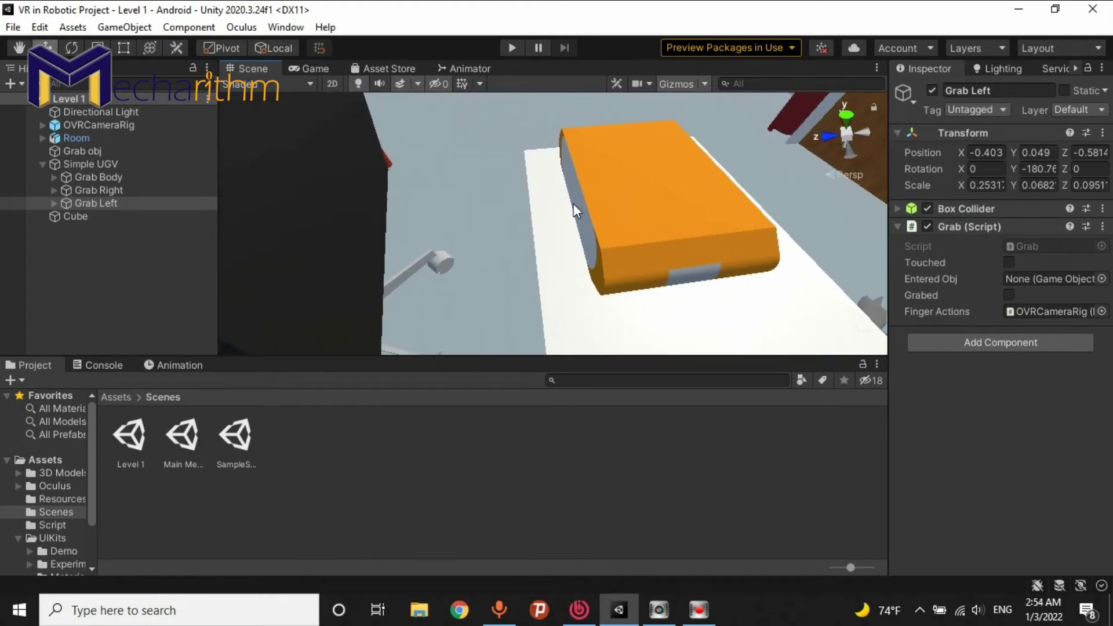
pyautogui.scroll(-3, 573, 203)
pyautogui.moveTo(573, 204)
pyautogui.keyDown('alt'); pyautogui.mouseDown()
pyautogui.moveTo(570, 216)
pyautogui.moveTo(570, 185)
pyautogui.mouseUp(); pyautogui.keyUp('alt')
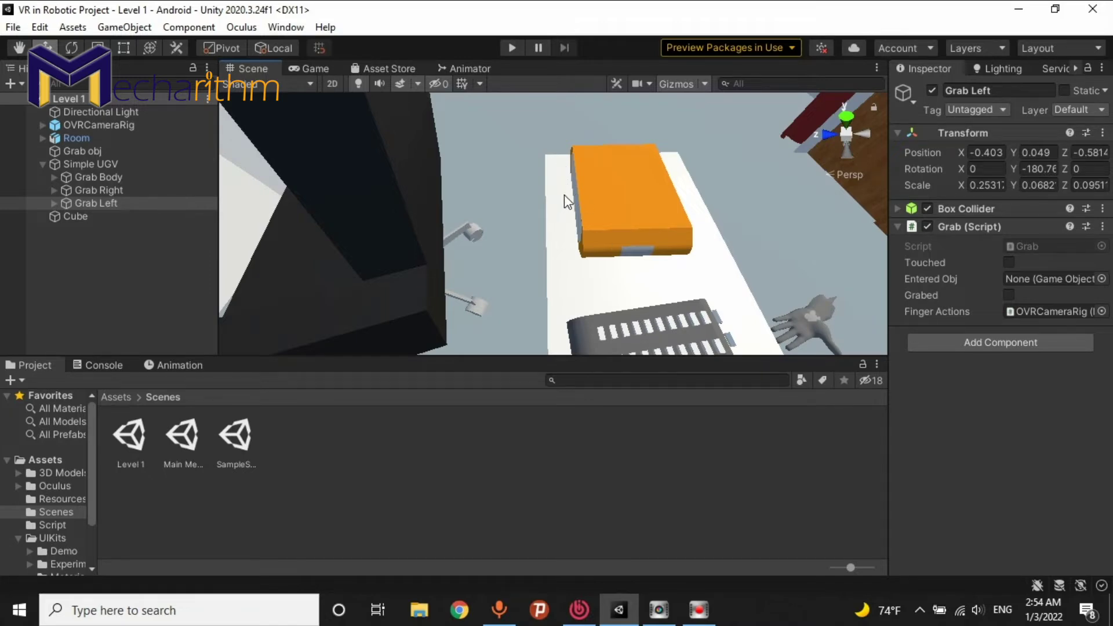
pyautogui.keyDown('alt'); pyautogui.moveTo(614, 188); pyautogui.dragTo(610, 276); pyautogui.keyUp('alt')
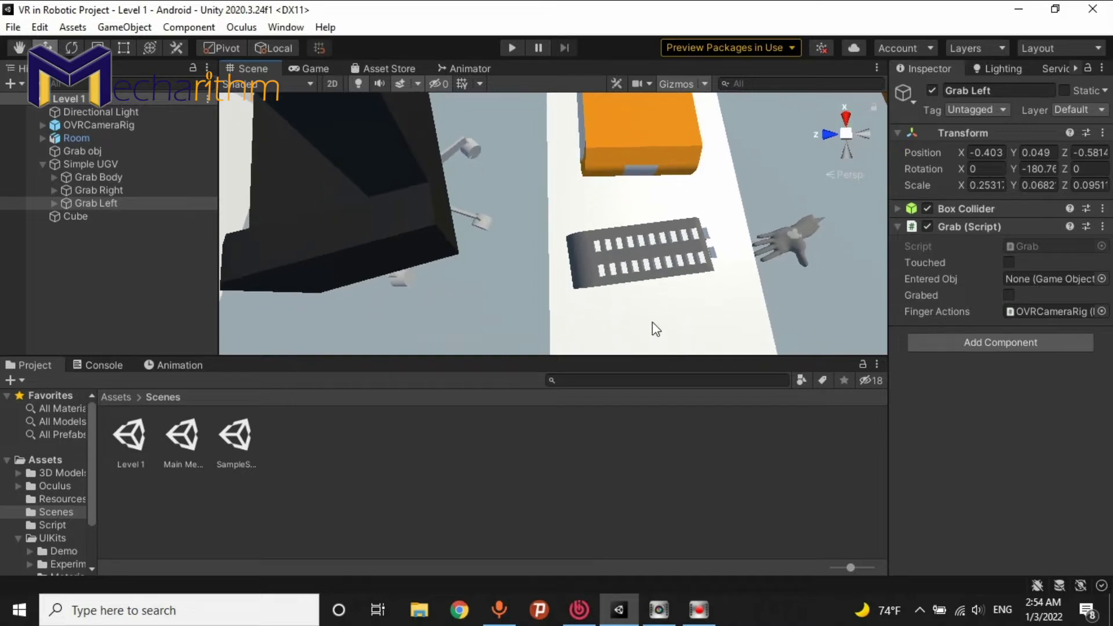
pyautogui.keyDown('alt'); pyautogui.moveTo(652, 322); pyautogui.dragTo(631, 278); pyautogui.keyUp('alt')
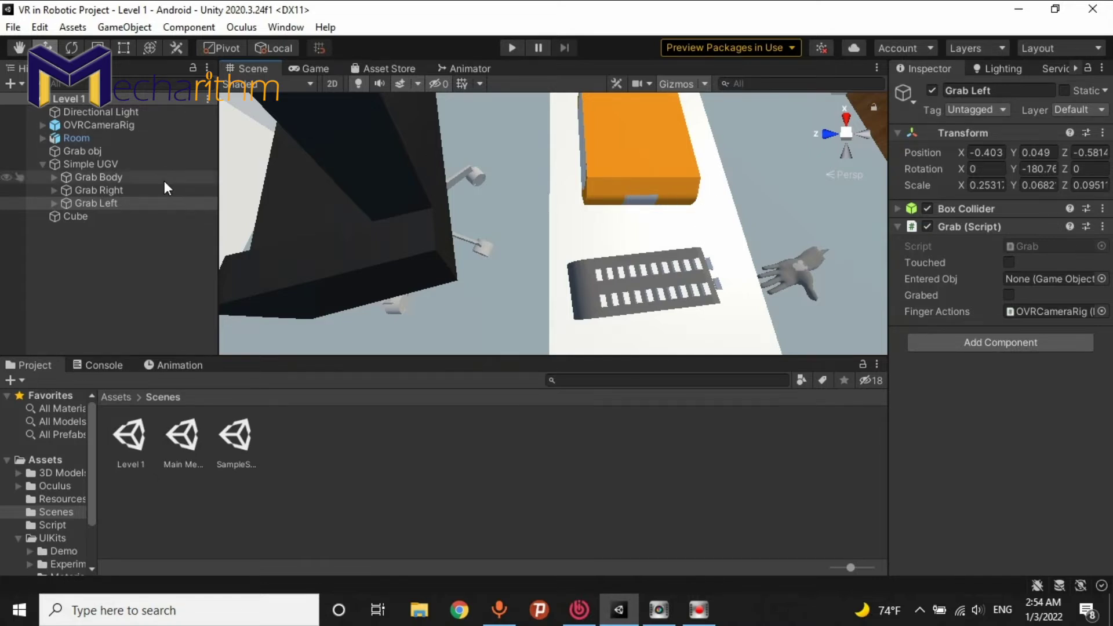
pyautogui.click(95, 177)
pyautogui.moveTo(685, 158)
pyautogui.keyDown('alt'); pyautogui.mouseDown()
pyautogui.moveTo(711, 88)
pyautogui.moveTo(88, 290)
pyautogui.mouseUp(); pyautogui.keyUp('alt')
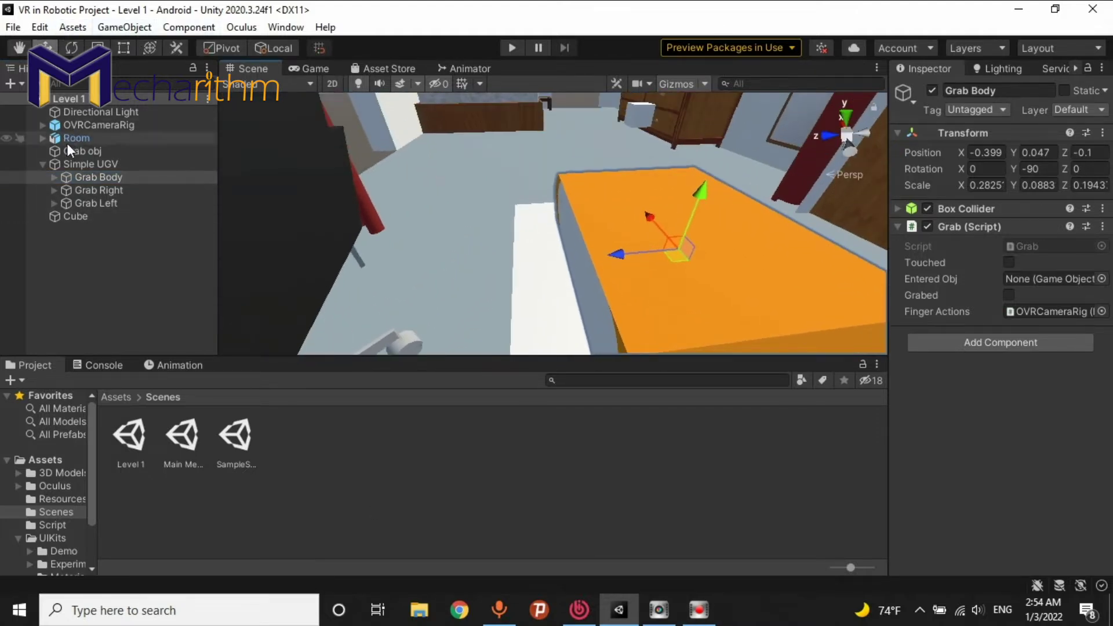
# Add a thin cube at one end of Grab Body, parented under it, named Left Trigger
pyautogui.rightClick(70, 176)
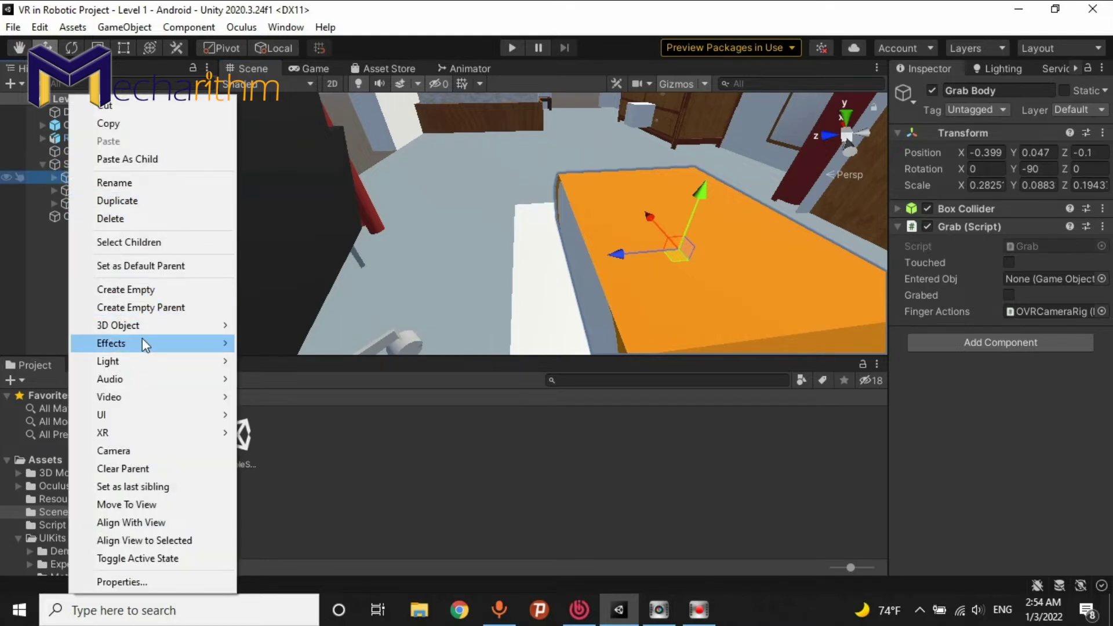
pyautogui.click(150, 326)
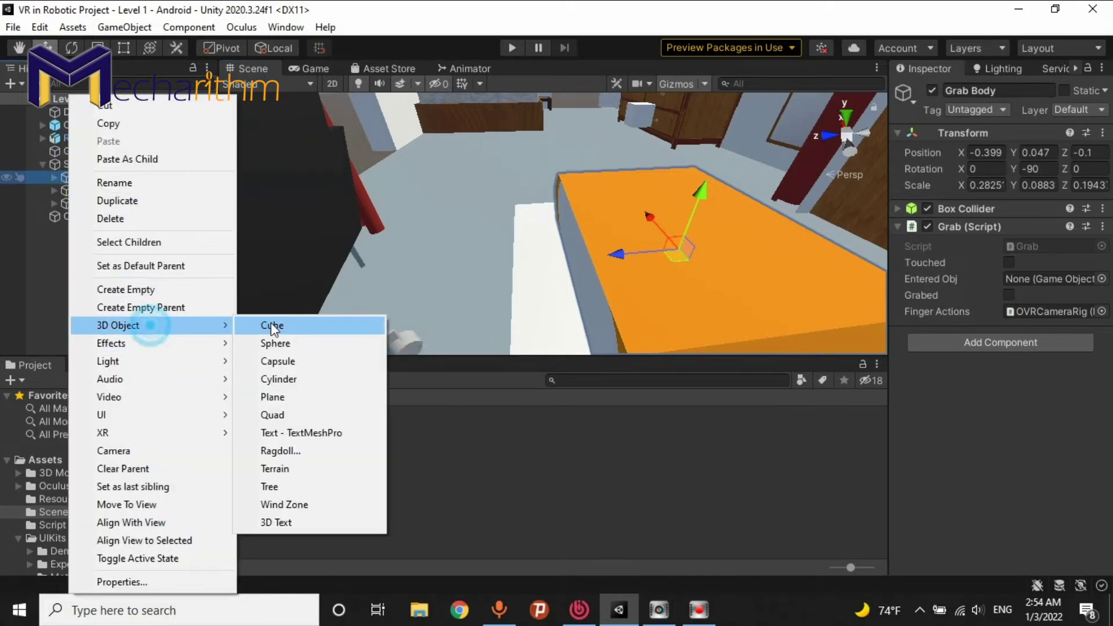
pyautogui.click(271, 326)
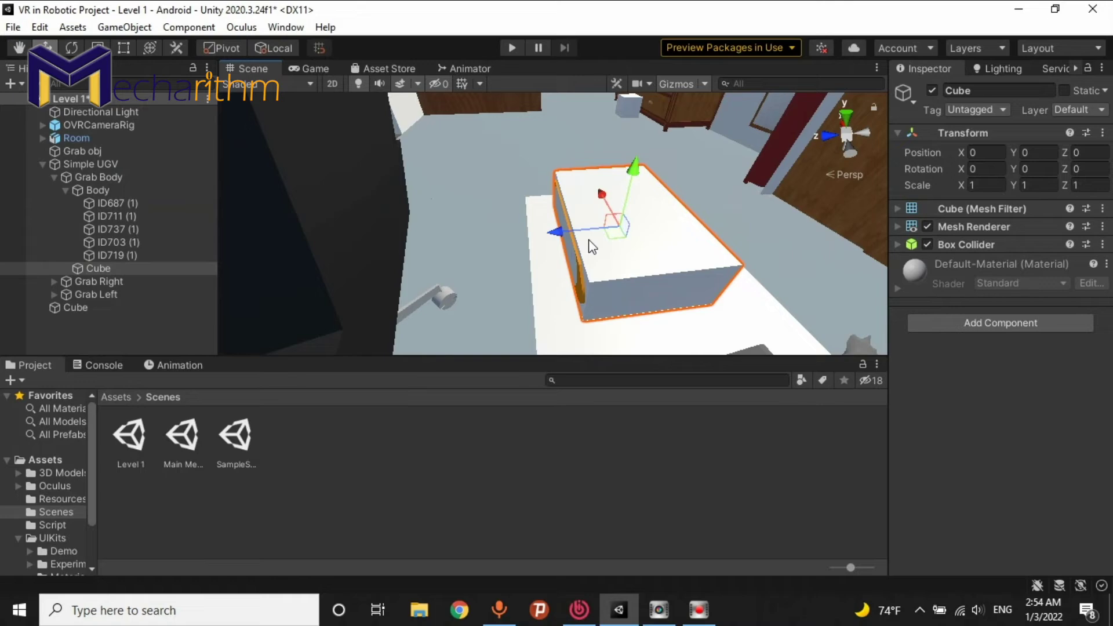
pyautogui.moveTo(556, 231)
pyautogui.mouseDown()
pyautogui.moveTo(427, 237)
pyautogui.moveTo(612, 261)
pyautogui.moveTo(568, 261)
pyautogui.mouseUp()
pyautogui.press('w')
pyautogui.moveTo(148, 266); pyautogui.dragTo(71, 186)
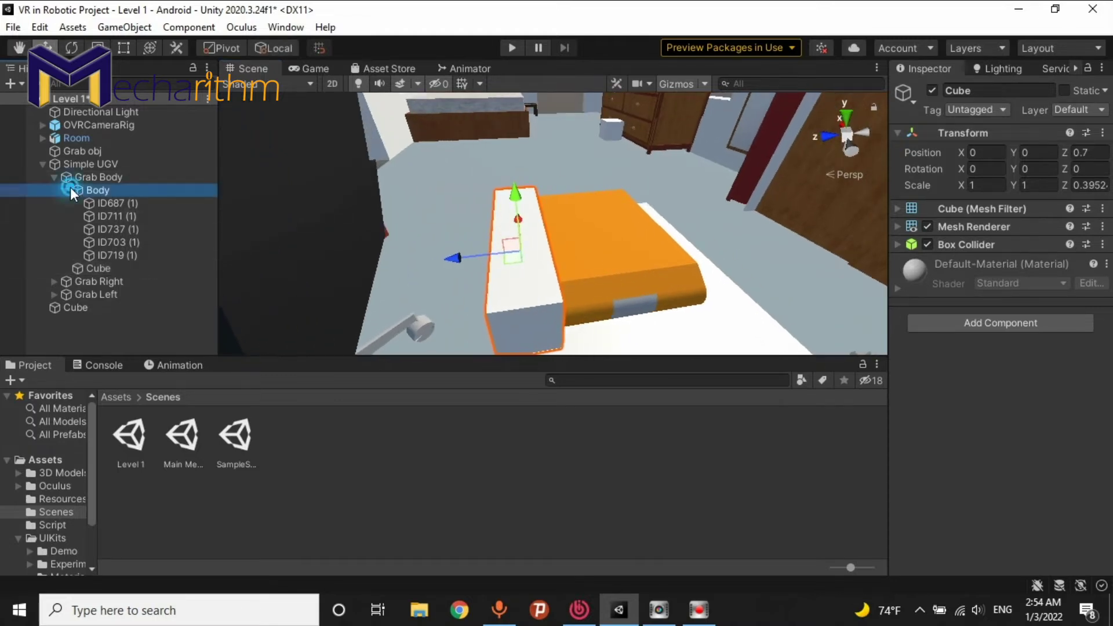
pyautogui.click(66, 190)
pyautogui.click(91, 203)
pyautogui.write('Left Tri')
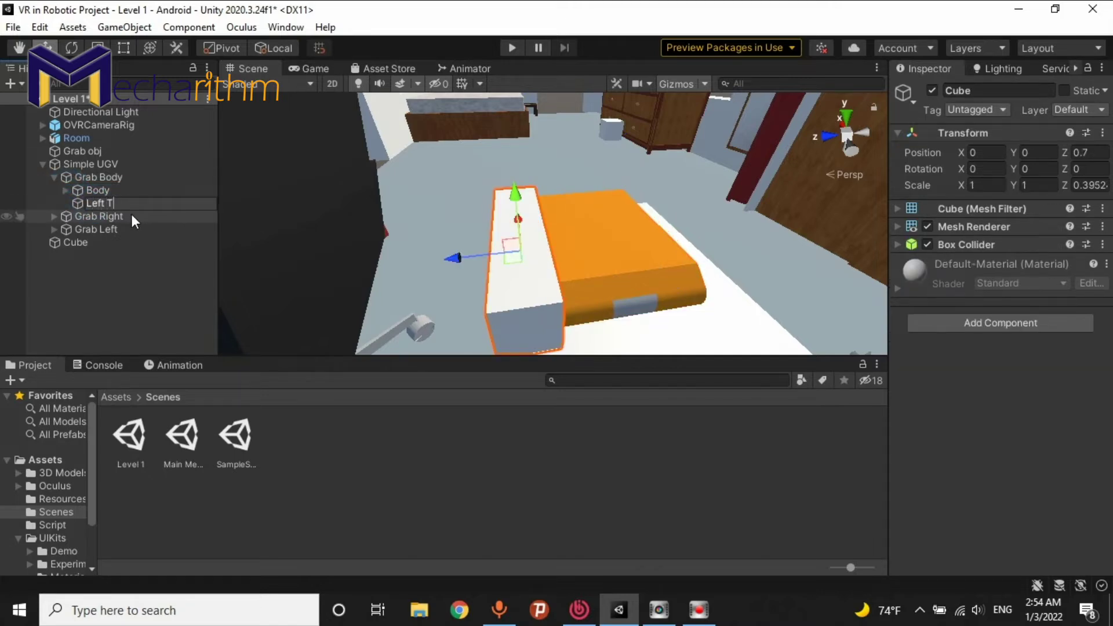
pyautogui.write('gger')
pyautogui.press('Return')
# Set Left Trigger's Box Collider to Is Trigger
pyautogui.moveTo(574, 232)
pyautogui.keyDown('alt'); pyautogui.mouseDown()
pyautogui.moveTo(590, 238)
pyautogui.moveTo(579, 153)
pyautogui.moveTo(607, 178)
pyautogui.moveTo(604, 248)
pyautogui.mouseUp(); pyautogui.keyUp('alt')
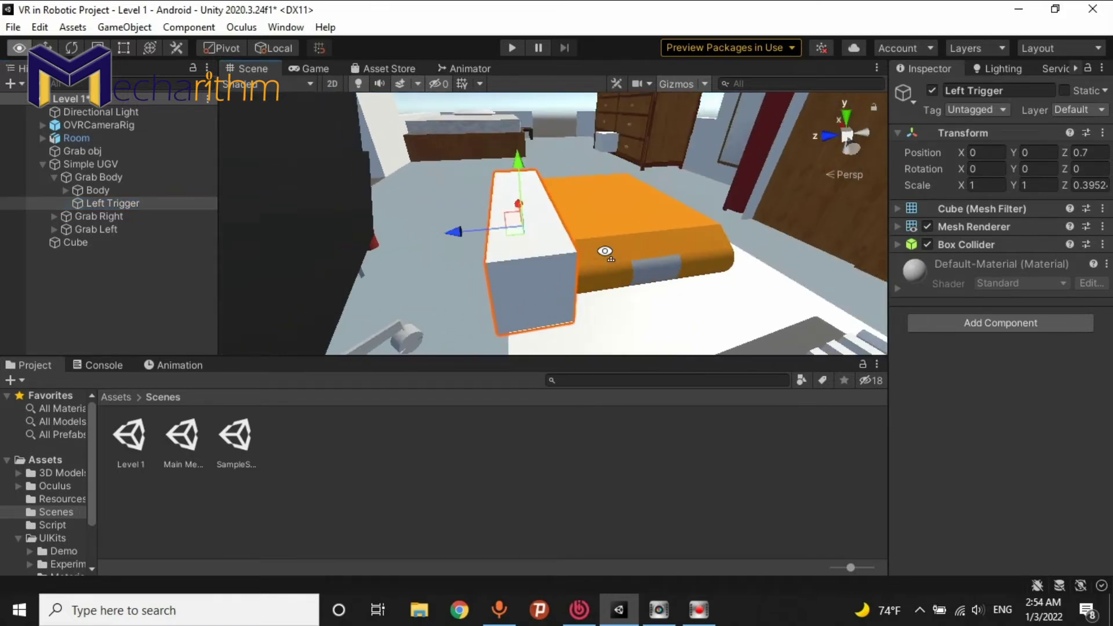
pyautogui.click(952, 248)
pyautogui.click(1010, 288)
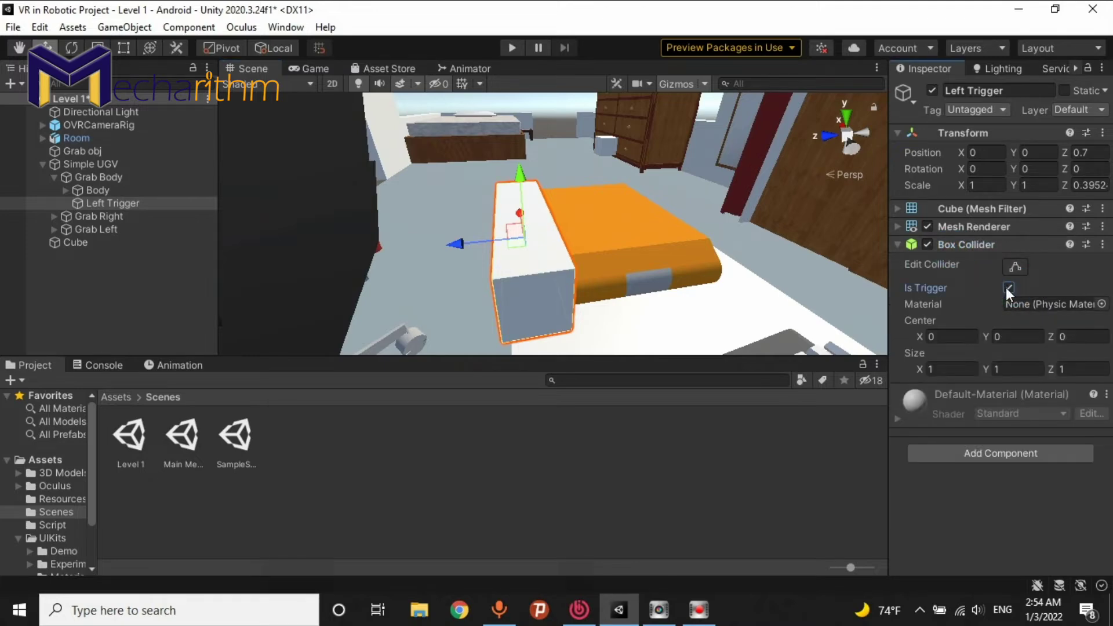
# Duplicate Left Trigger as Right Trigger and move it to the body's opposite end
pyautogui.keyDown('alt'); pyautogui.moveTo(580, 244); pyautogui.dragTo(522, 174); pyautogui.keyUp('alt')
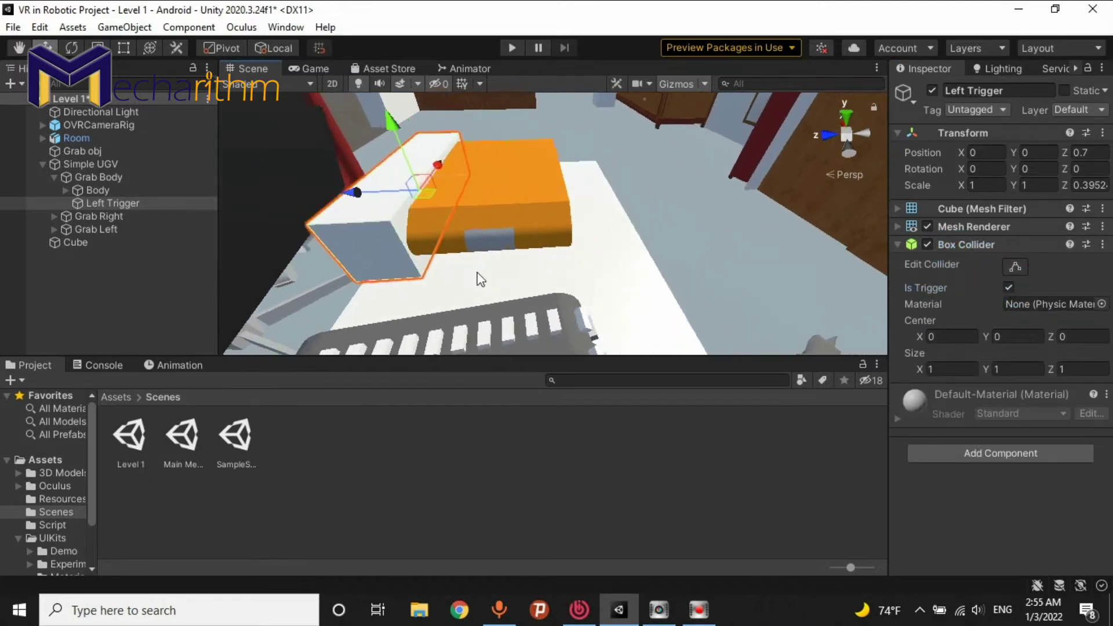
pyautogui.click(117, 200)
pyautogui.hotkey('ctrl', 'd')
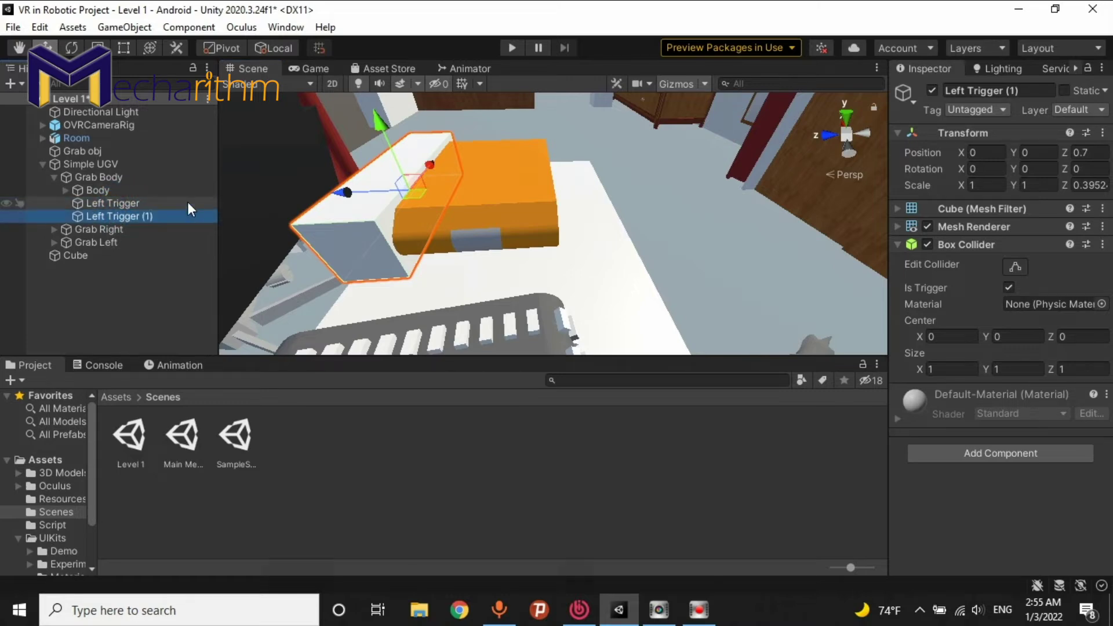
pyautogui.press('End')
pyautogui.press('BackSpace')
pyautogui.press('BackSpace')
pyautogui.press('BackSpace')
pyautogui.hotkey('ctrl', 'Left')
pyautogui.press('Left')
pyautogui.press('Left')
pyautogui.press('BackSpace')
pyautogui.press('BackSpace')
pyautogui.press('BackSpace')
pyautogui.write('Righ')
pyautogui.press('Return')
pyautogui.moveTo(328, 200); pyautogui.dragTo(518, 197)
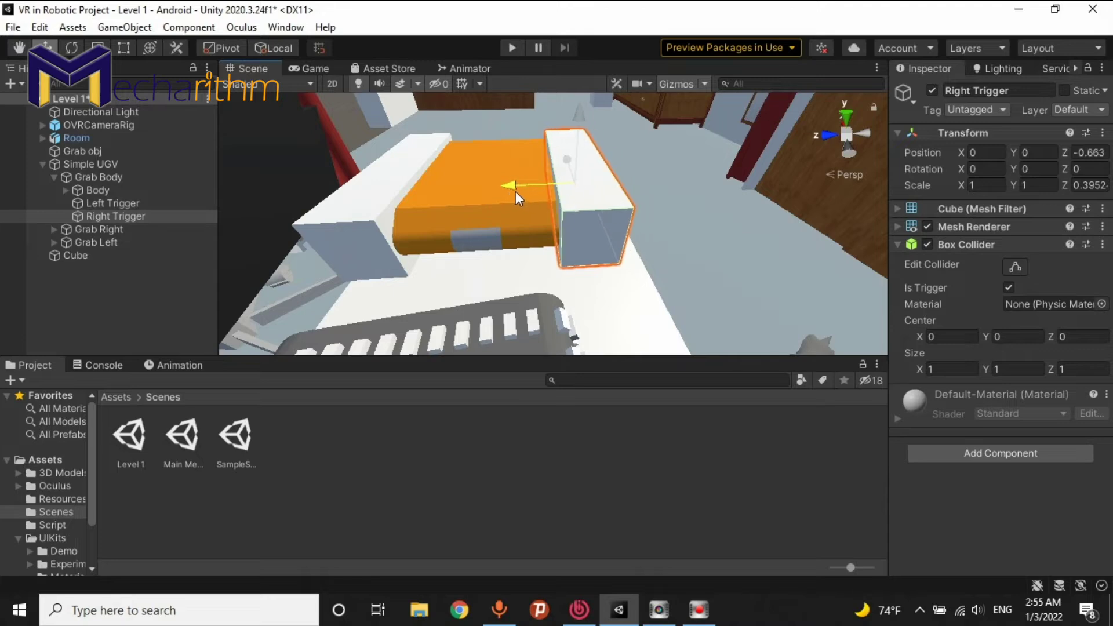
# Remove the Mesh Renderer and Mesh Filter from both trigger boxes
pyautogui.keyDown('ctrl'); pyautogui.click(116, 203); pyautogui.keyUp('ctrl')
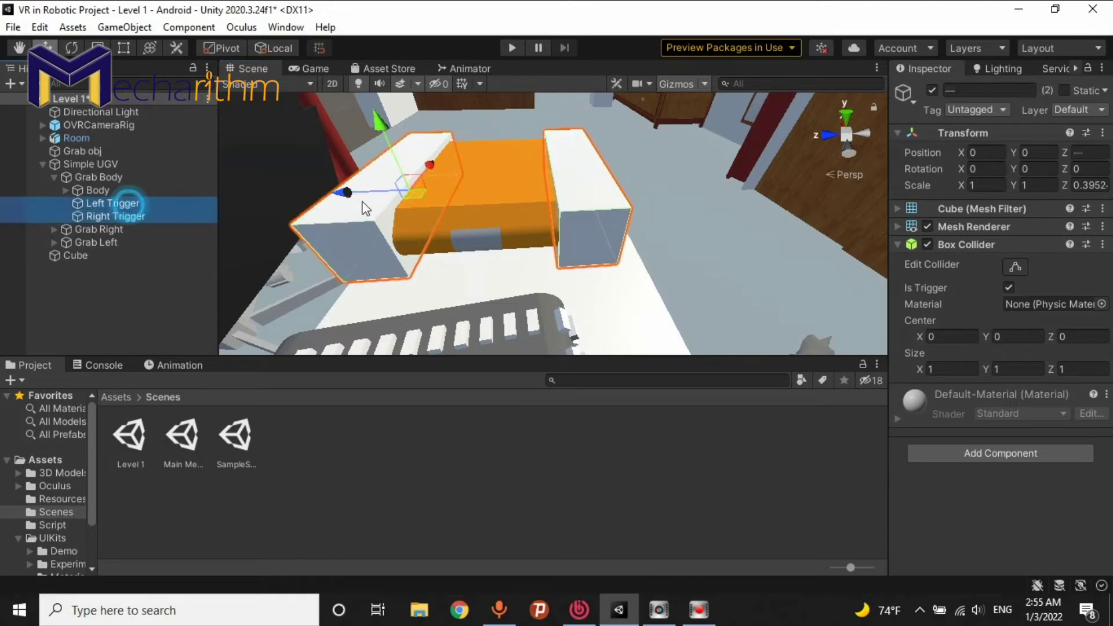
pyautogui.rightClick(969, 224)
pyautogui.click(990, 259)
pyautogui.rightClick(970, 205)
pyautogui.click(993, 238)
pyautogui.moveTo(538, 142); pyautogui.dragTo(530, 138, button='middle')
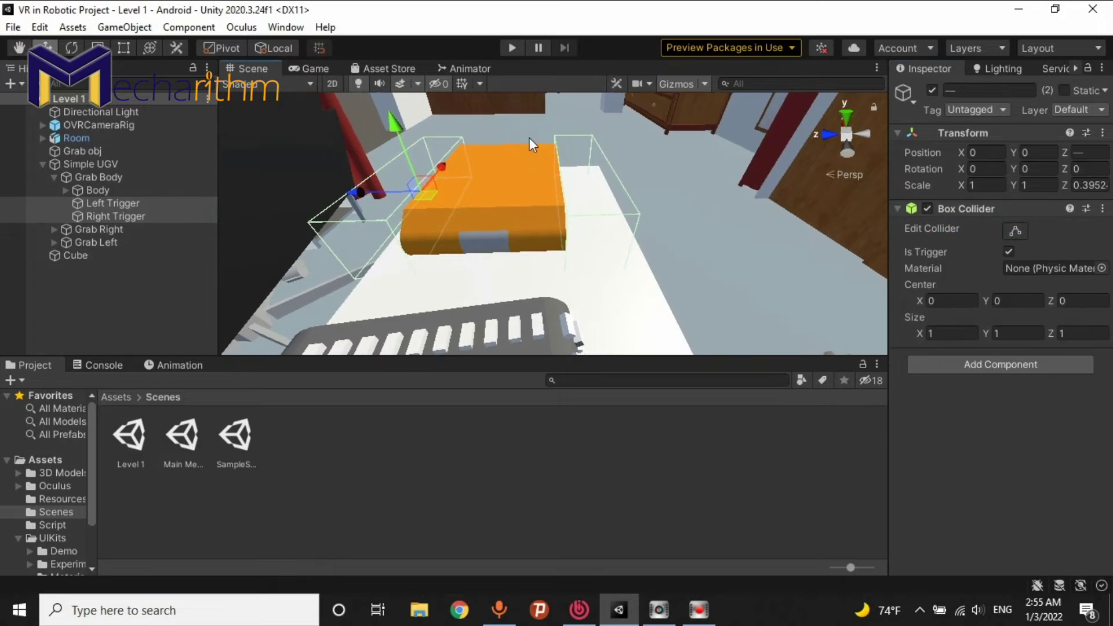
pyautogui.click(108, 398)
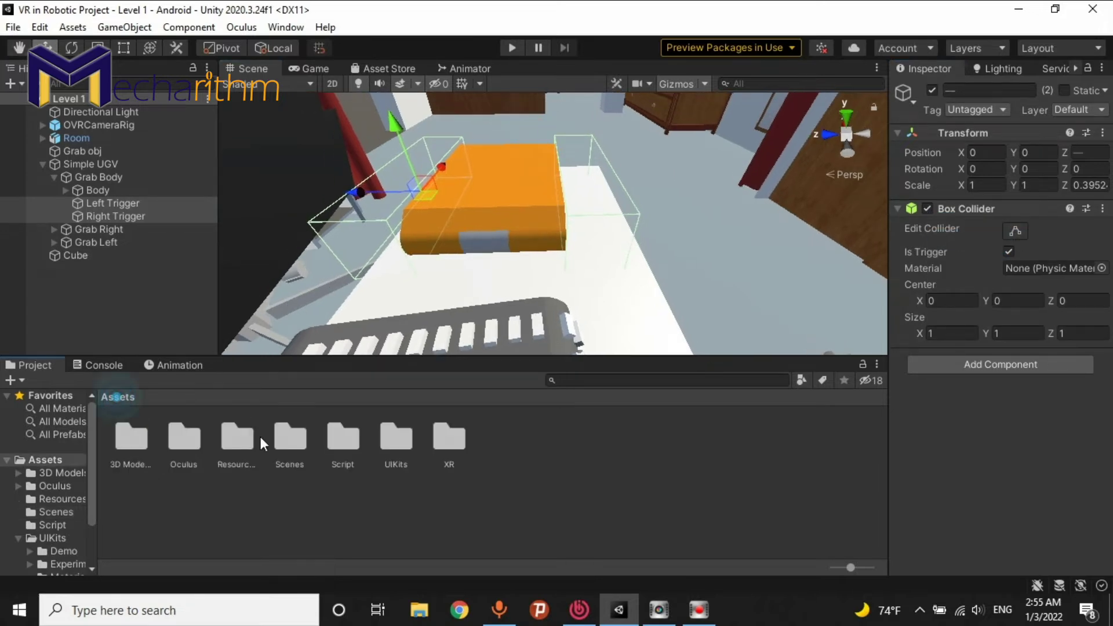
# Create a C# script named AssembleUGV inside the Assets Script folder
pyautogui.doubleClick(336, 432)
pyautogui.rightClick(364, 441)
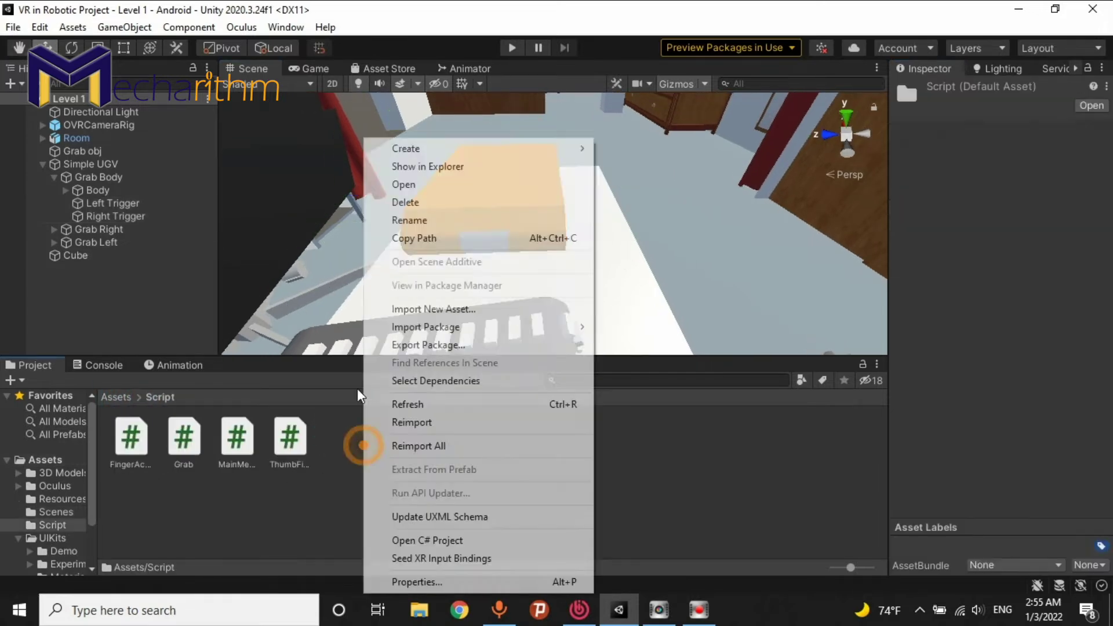
pyautogui.click(417, 148)
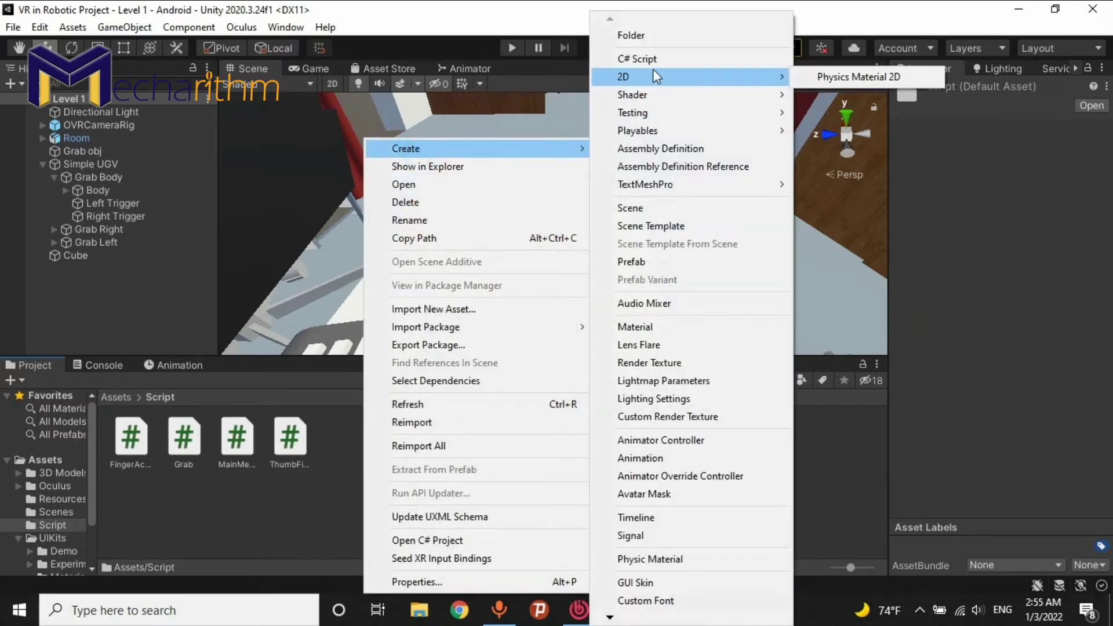
pyautogui.click(654, 58)
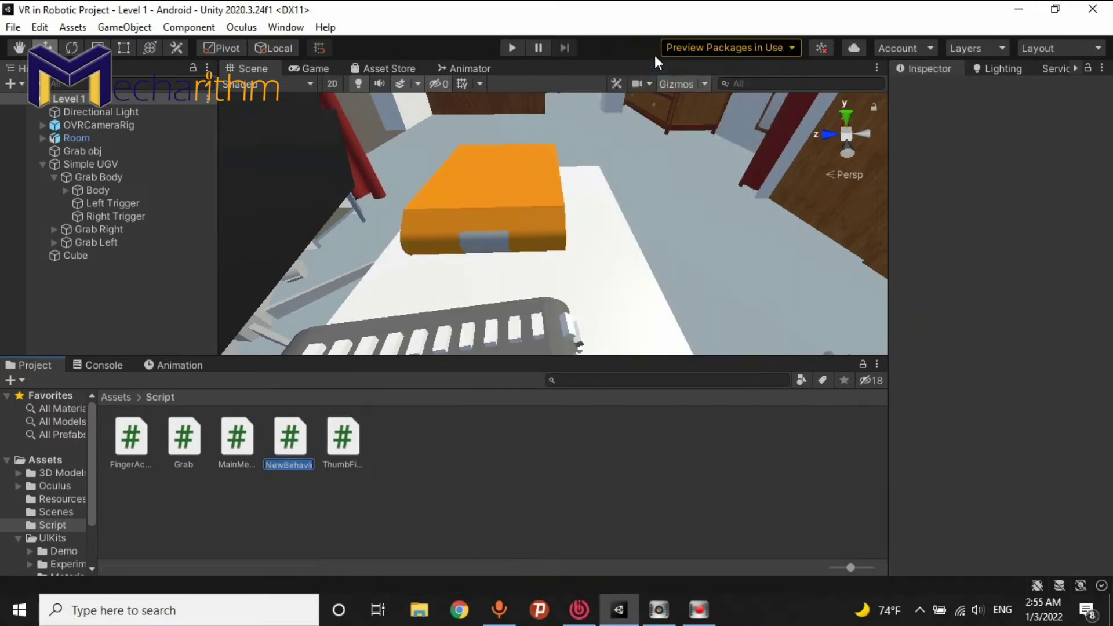
pyautogui.write('Assemble')
pyautogui.write('UGV')
pyautogui.press('Return')
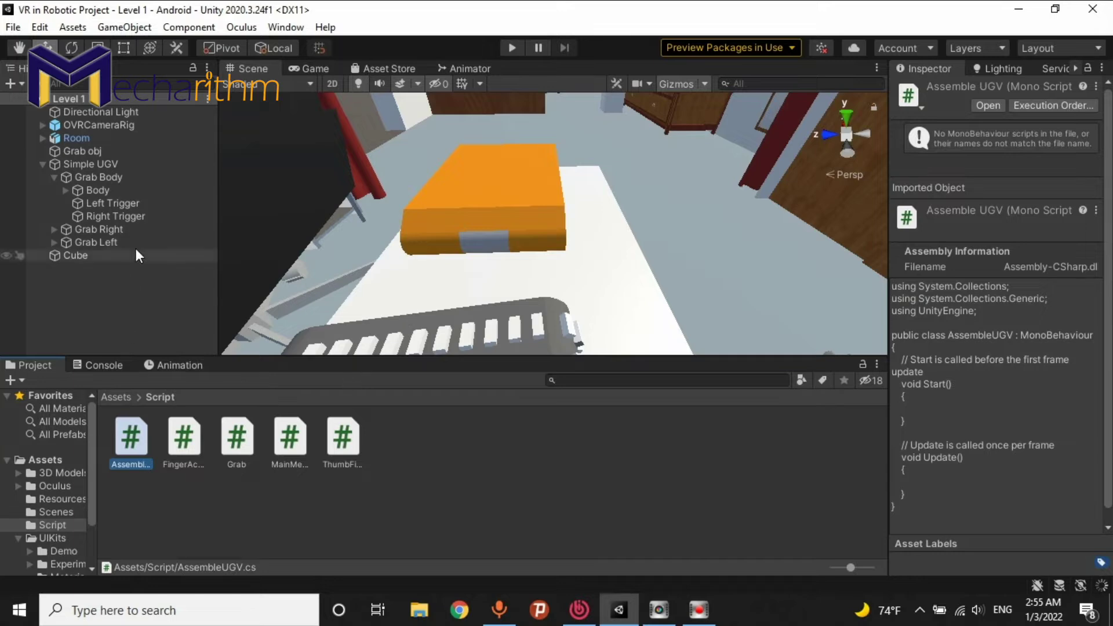
# Try attaching AssembleUGV to Left Trigger and dismiss the still-compiling warning
pyautogui.click(119, 202)
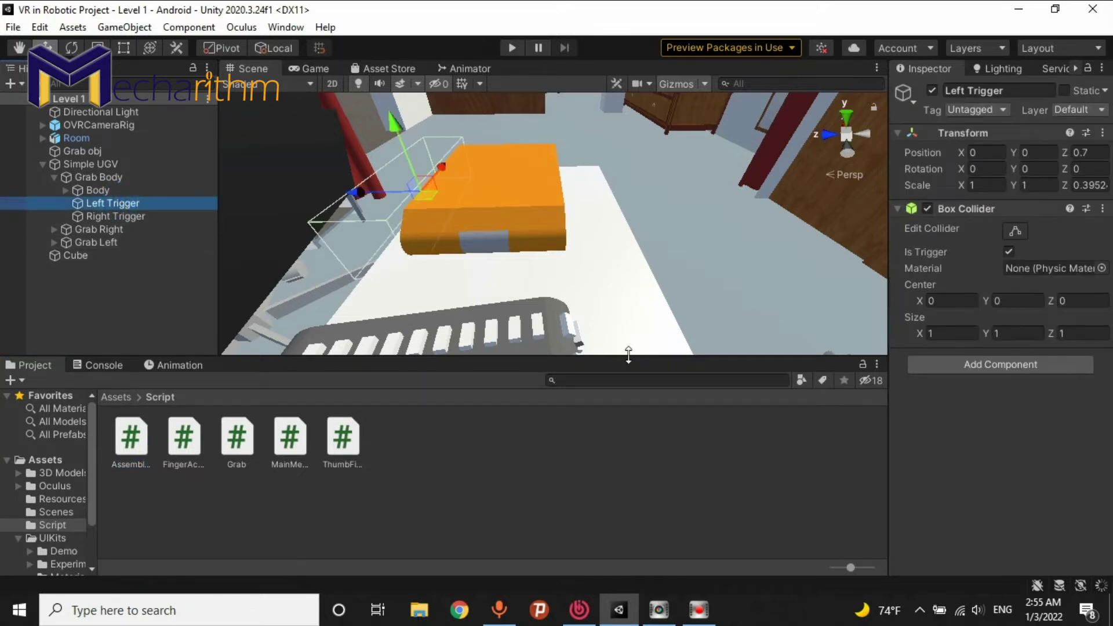
pyautogui.moveTo(133, 435); pyautogui.dragTo(973, 430)
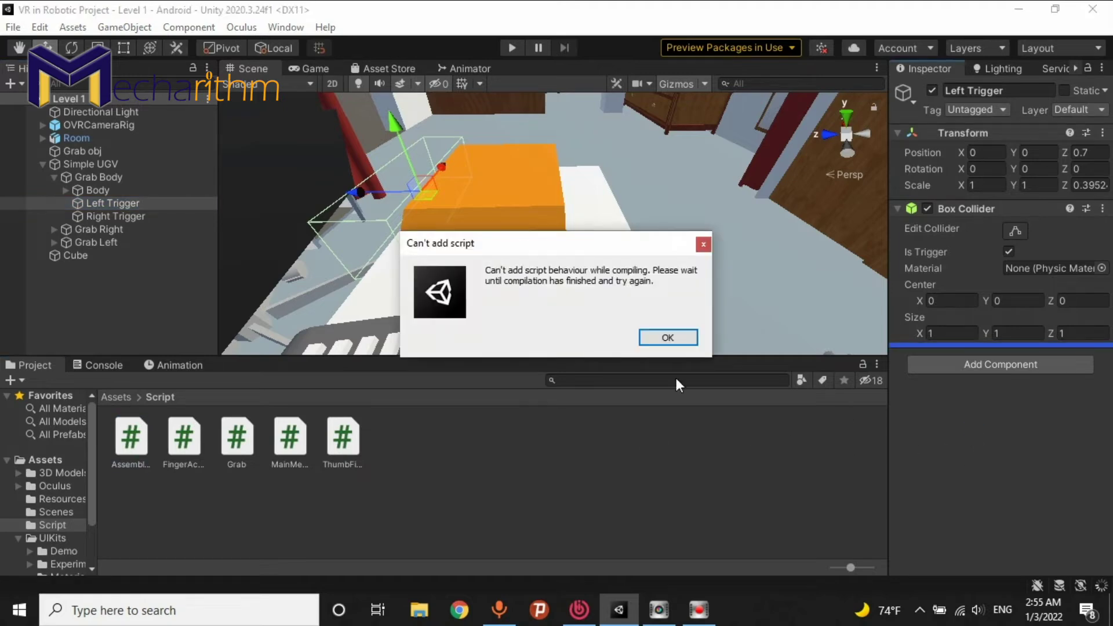
pyautogui.click(673, 340)
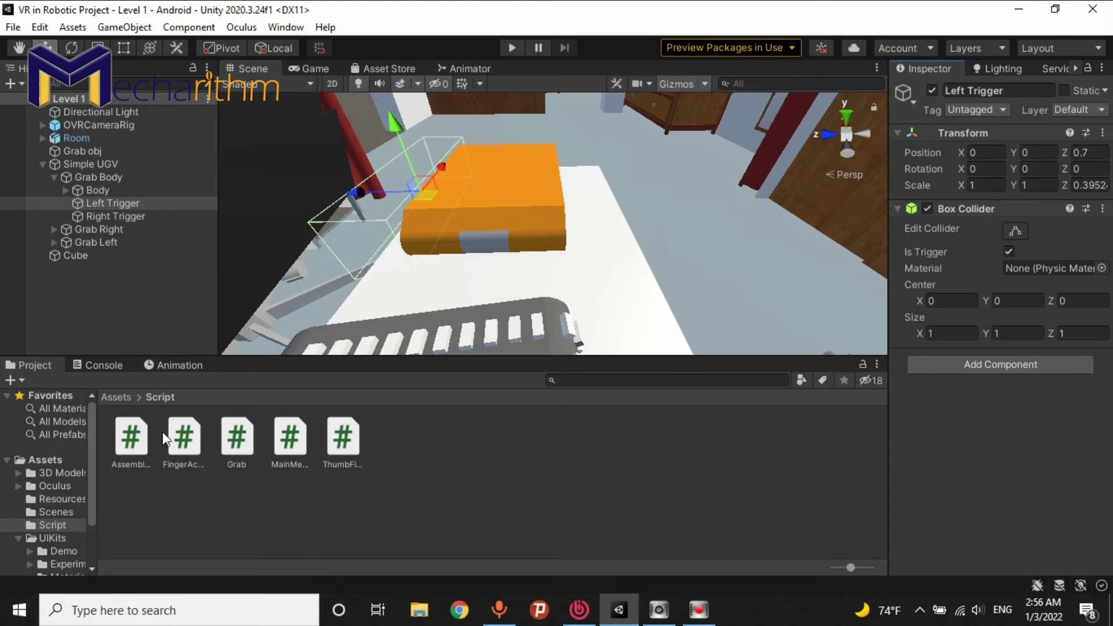
# Attach the AssembleUGV script to both Left Trigger and Right Trigger
pyautogui.moveTo(141, 439); pyautogui.dragTo(972, 463)
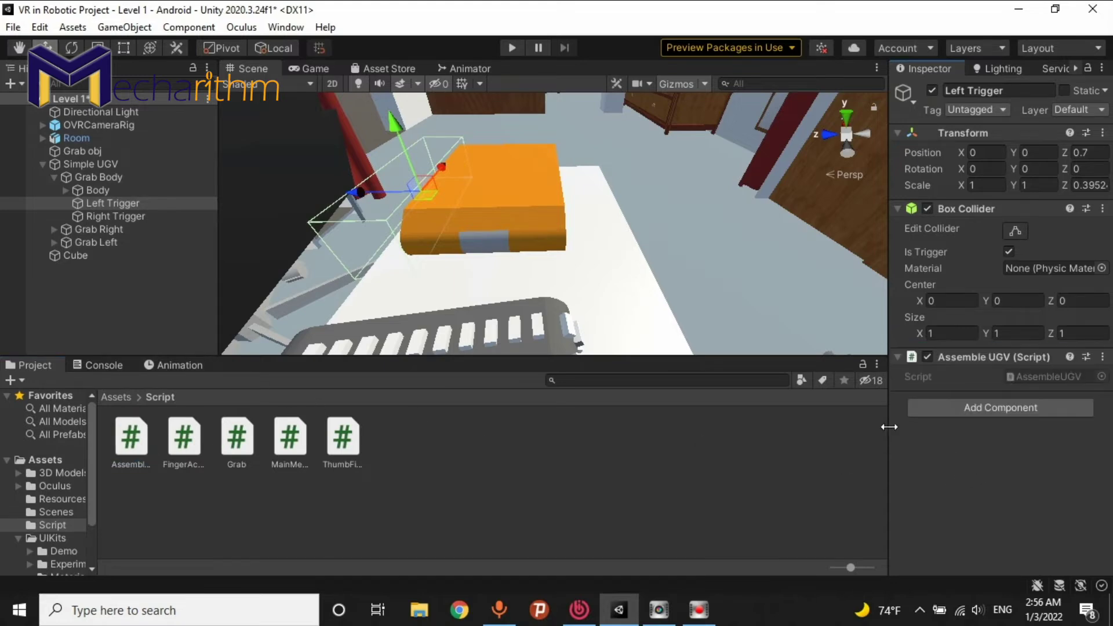
pyautogui.click(125, 219)
pyautogui.moveTo(139, 435); pyautogui.dragTo(945, 461)
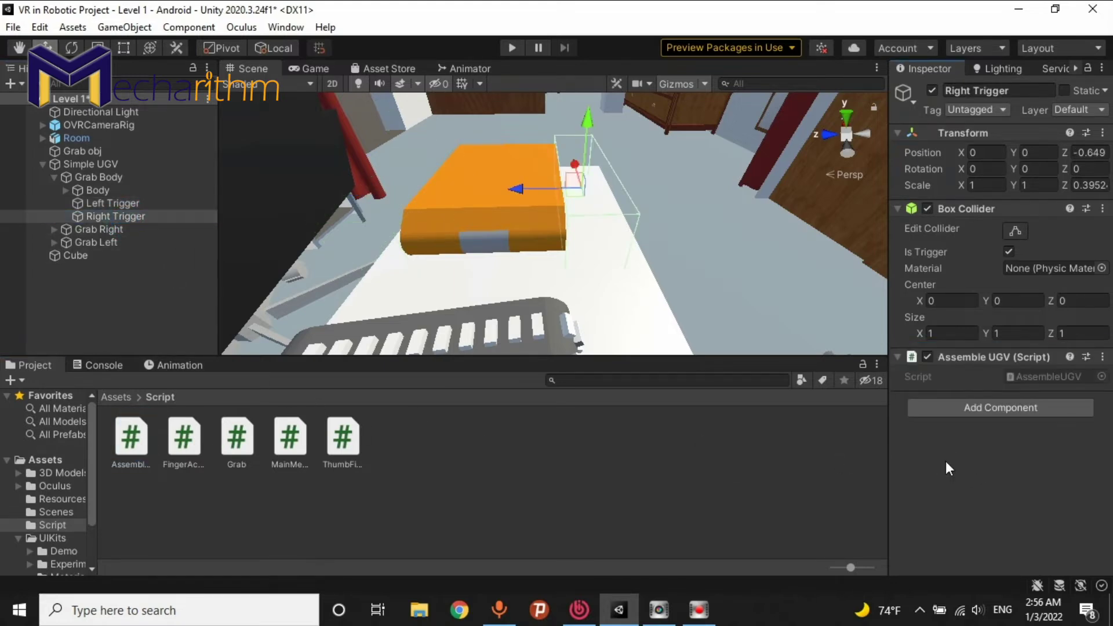
# Open AssembleUGV in Visual Studio via Edit Script and select the Update method
pyautogui.rightClick(958, 359)
pyautogui.click(958, 543)
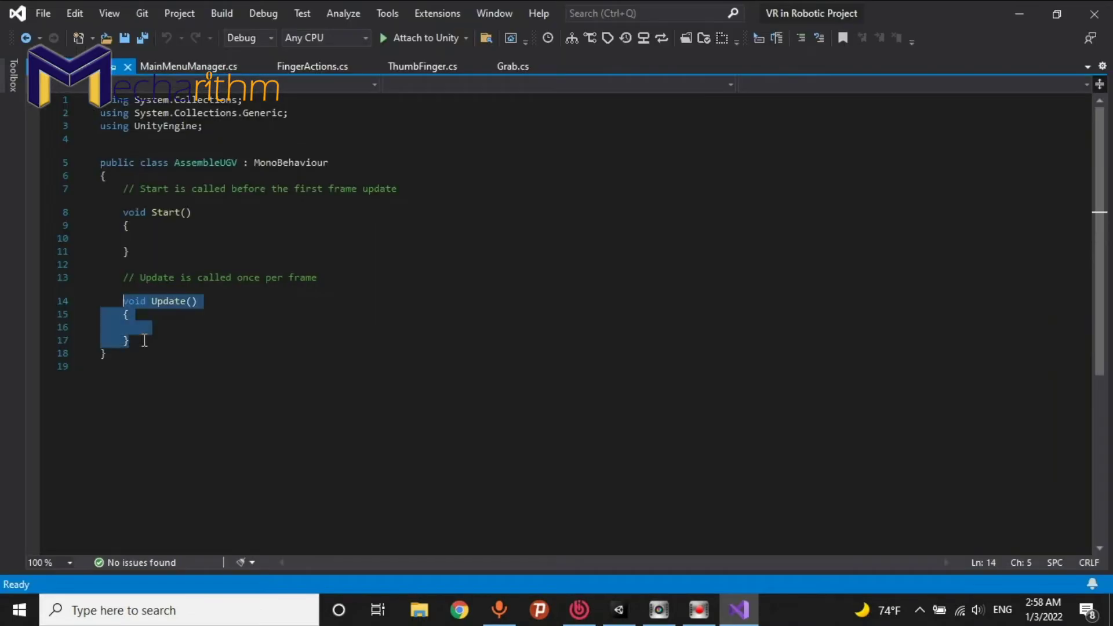
pyautogui.click(145, 340)
pyautogui.moveTo(146, 339); pyautogui.dragTo(123, 278)
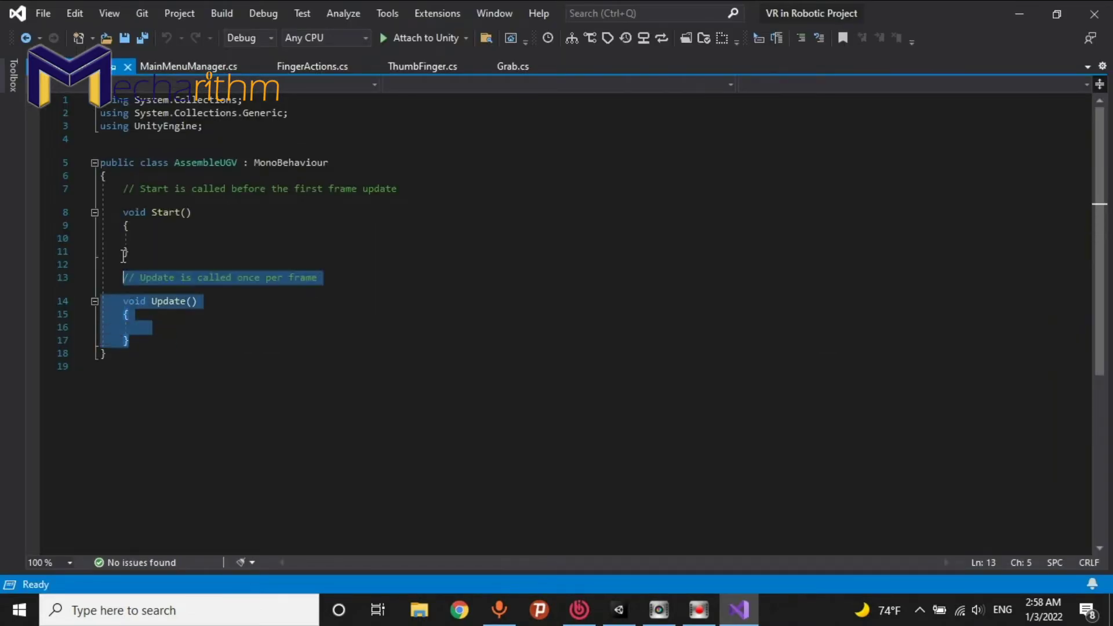
# Delete Start and Update, then paste ThumbFinger's OnTriggerEnter and OnTriggerExit into AssembleUGV
pyautogui.keyDown('shift'); pyautogui.click(126, 188); pyautogui.keyUp('shift')
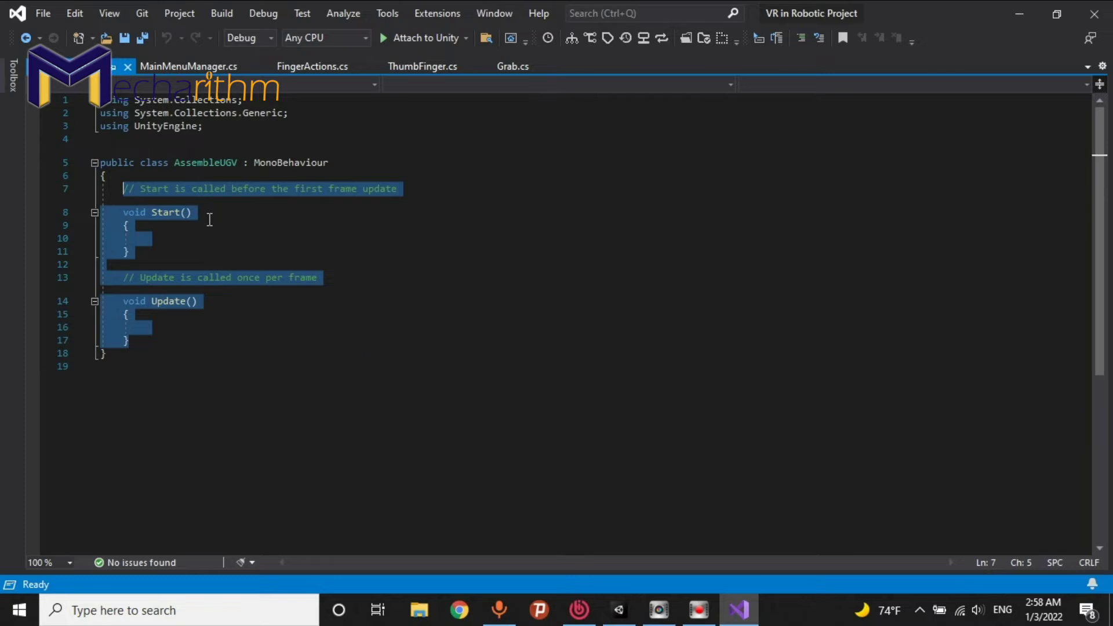
pyautogui.press('Delete')
pyautogui.press('Return')
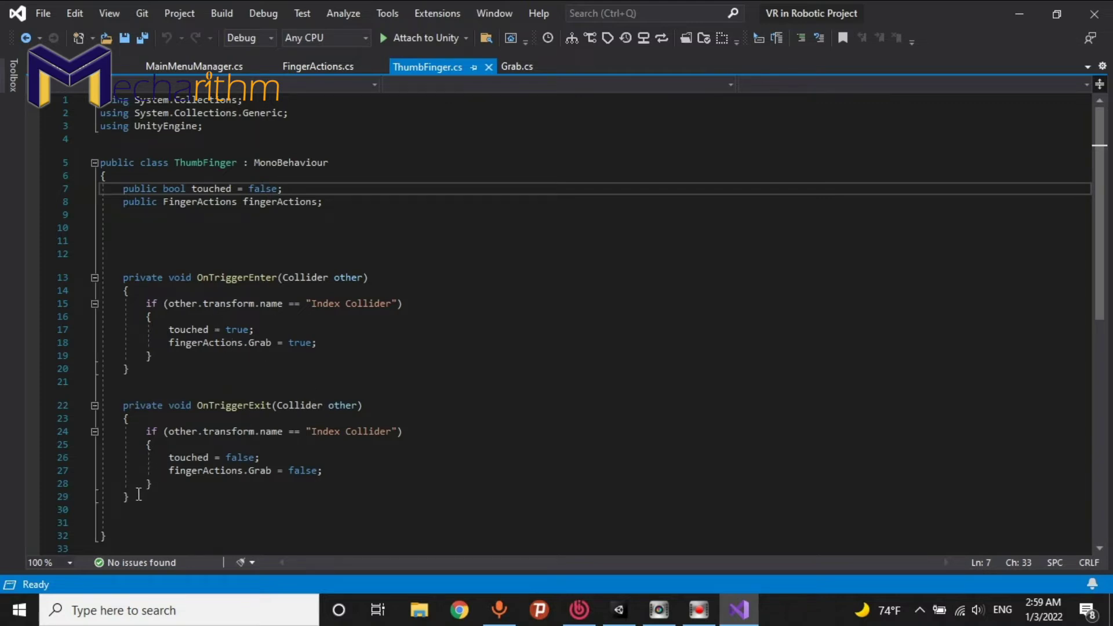
pyautogui.moveTo(146, 494); pyautogui.dragTo(117, 279)
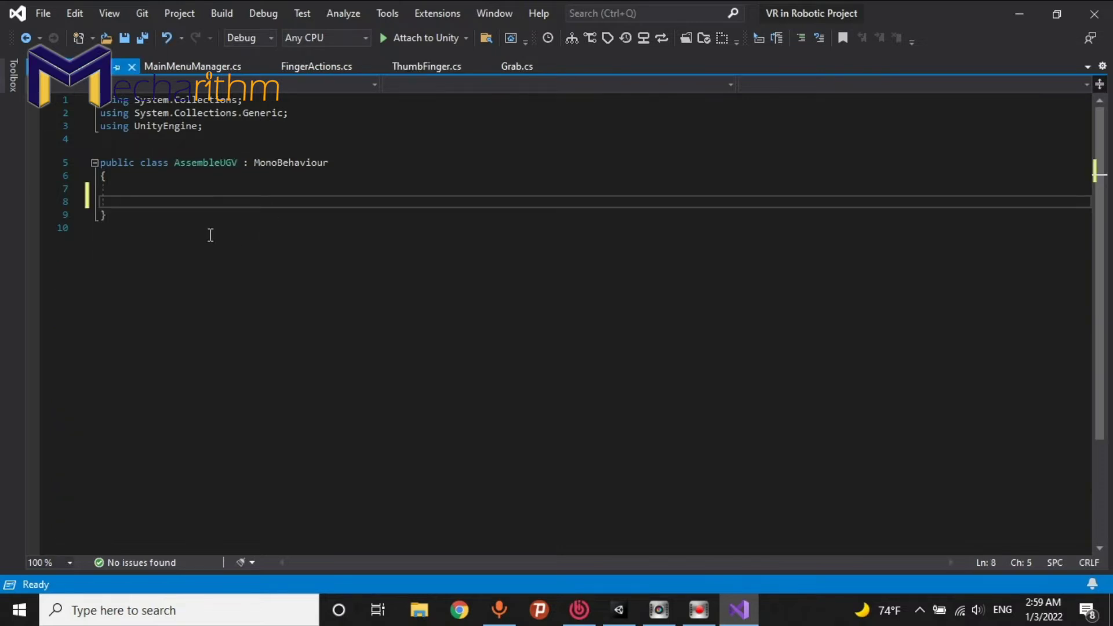
pyautogui.write('private void OnTriggerEnter(Collider other)     {         if (other.transform.name == "Index Collider")         {             touched = true;             fingerActions.Grab = true;         }     }      private void OnTriggerExit(Collider other)     {         if (other.transform.name == "Index Collider")         {             touched = false;             fingerActions.Grab = false;         }     }')
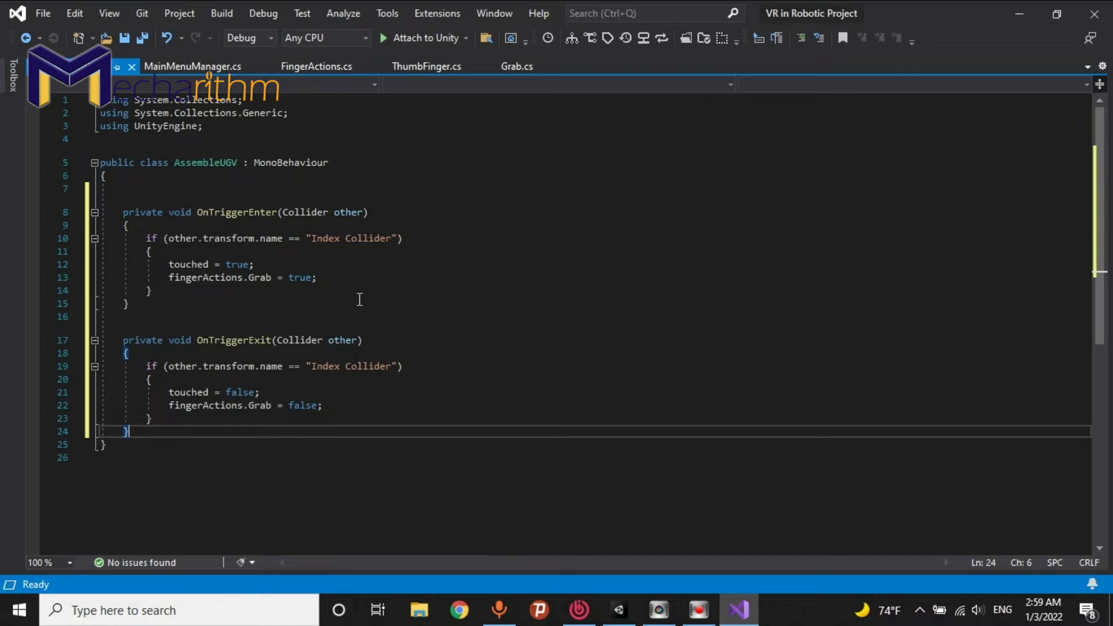
# Declare a field public bool Rightpart = false on line 7
pyautogui.click(148, 186)
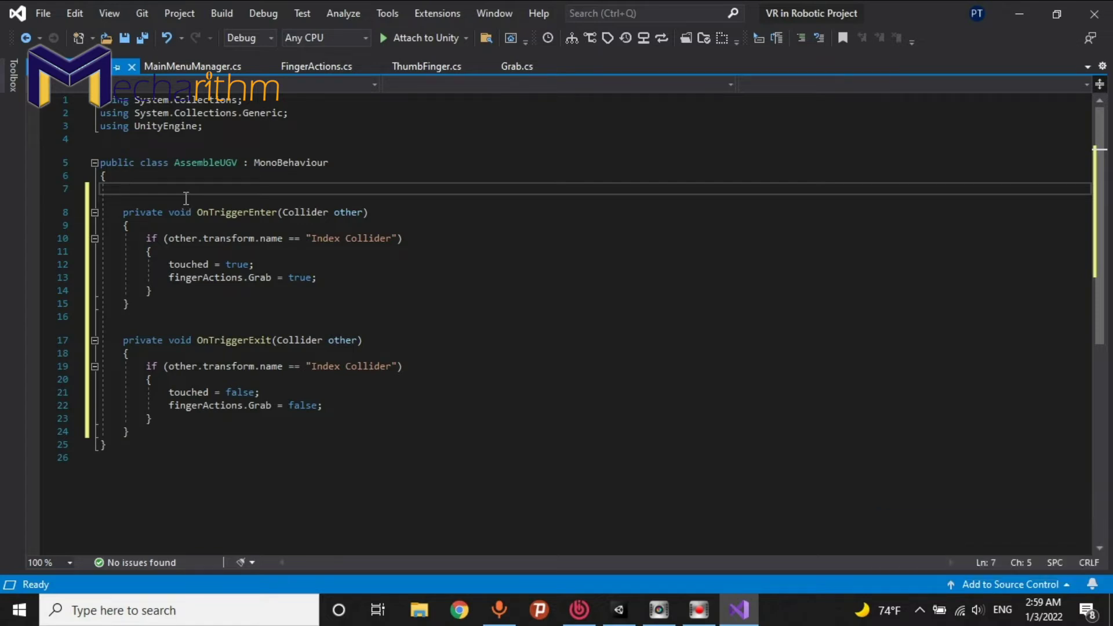
pyautogui.write('public')
pyautogui.write(' bool')
pyautogui.write(' Rightpart = fa')
pyautogui.press('Return')
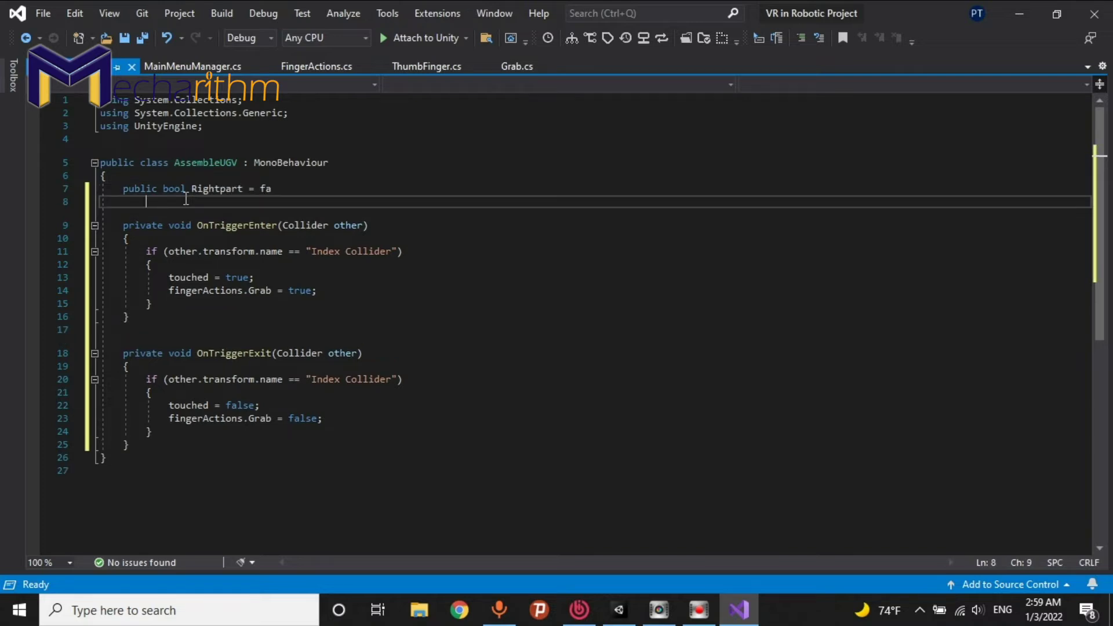
pyautogui.press('Home')
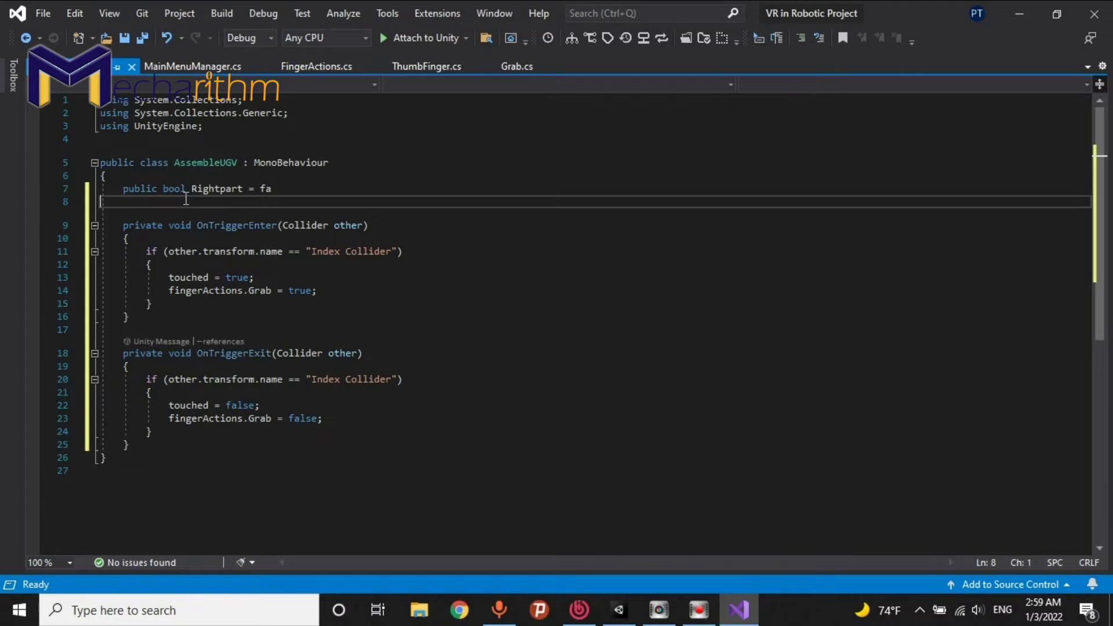
pyautogui.press('Left')
pyautogui.write('lse;')
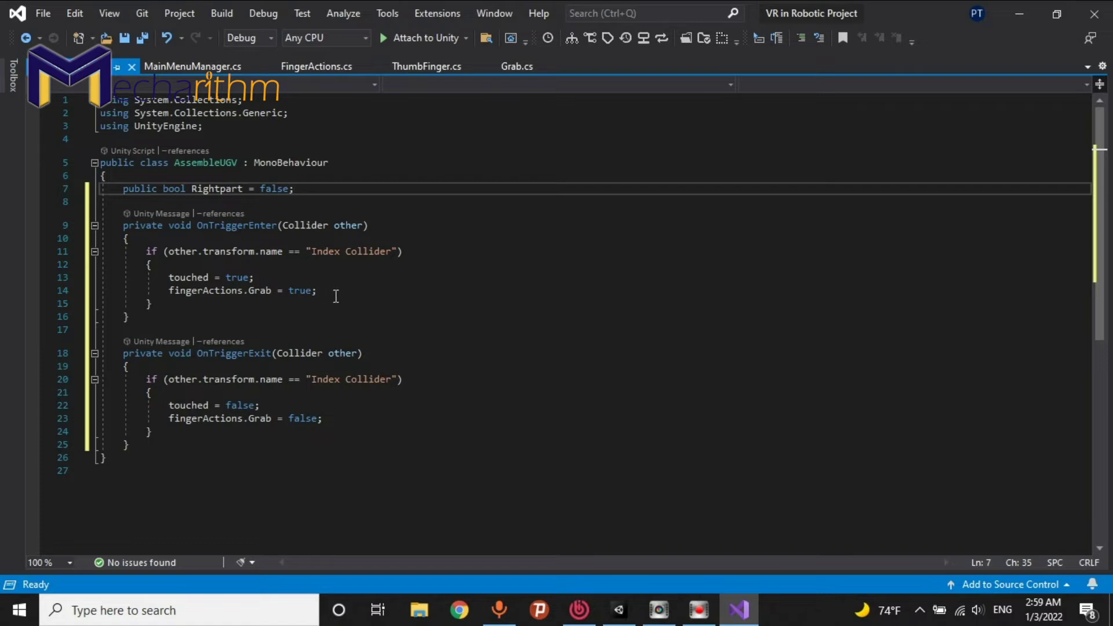
# Delete the touched and Grab lines from both checks and change Rightpart's default to true
pyautogui.moveTo(335, 297); pyautogui.dragTo(48, 277)
pyautogui.press('Delete')
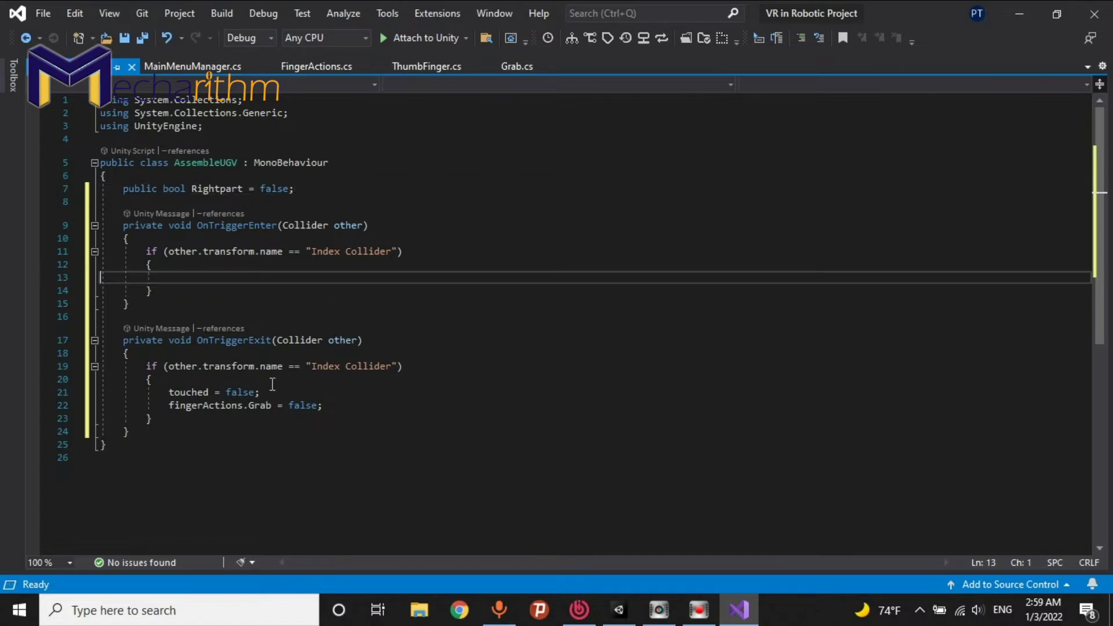
pyautogui.moveTo(330, 406); pyautogui.dragTo(50, 392)
pyautogui.press('Delete')
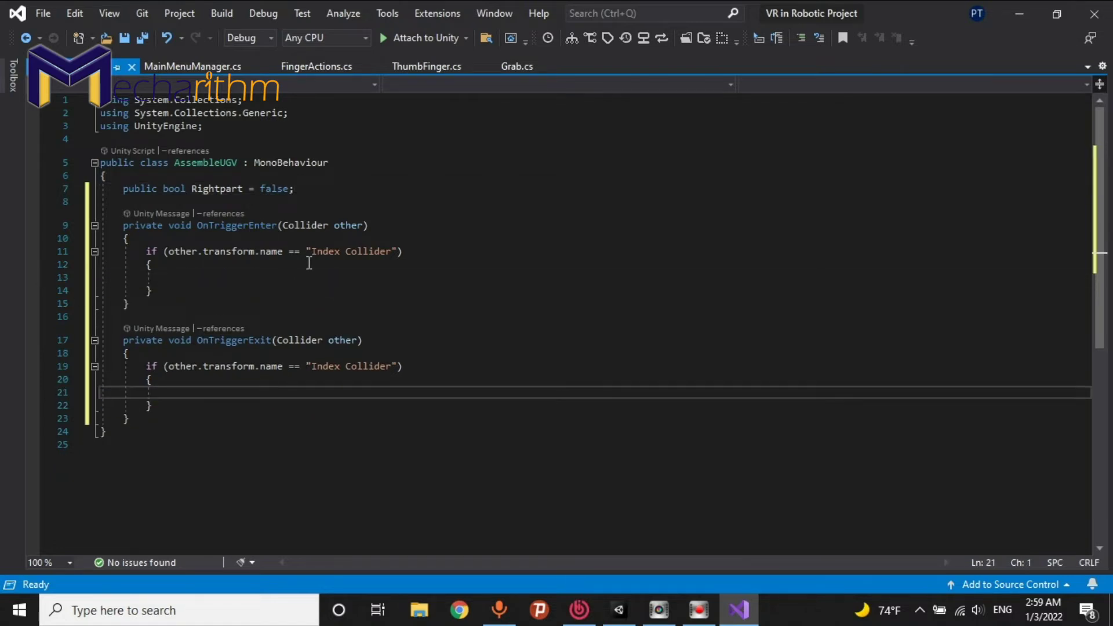
pyautogui.doubleClick(274, 188)
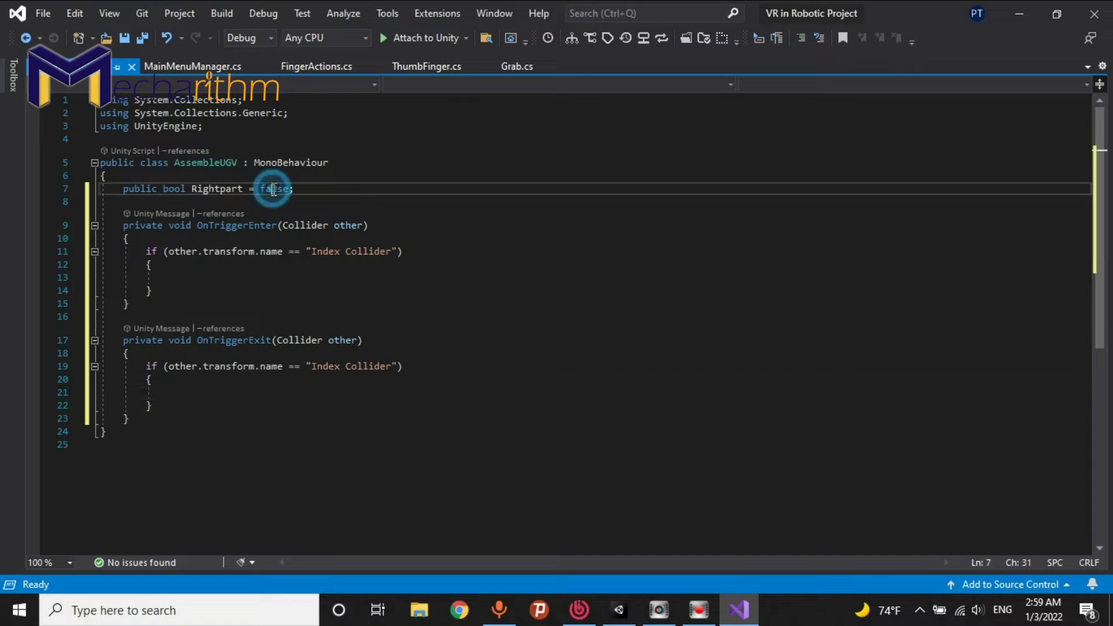
pyautogui.write('true')
# Wrap OnTriggerEnter's check in a new outer if block with braces
pyautogui.click(145, 240)
pyautogui.press('Return')
pyautogui.write('if () { ')
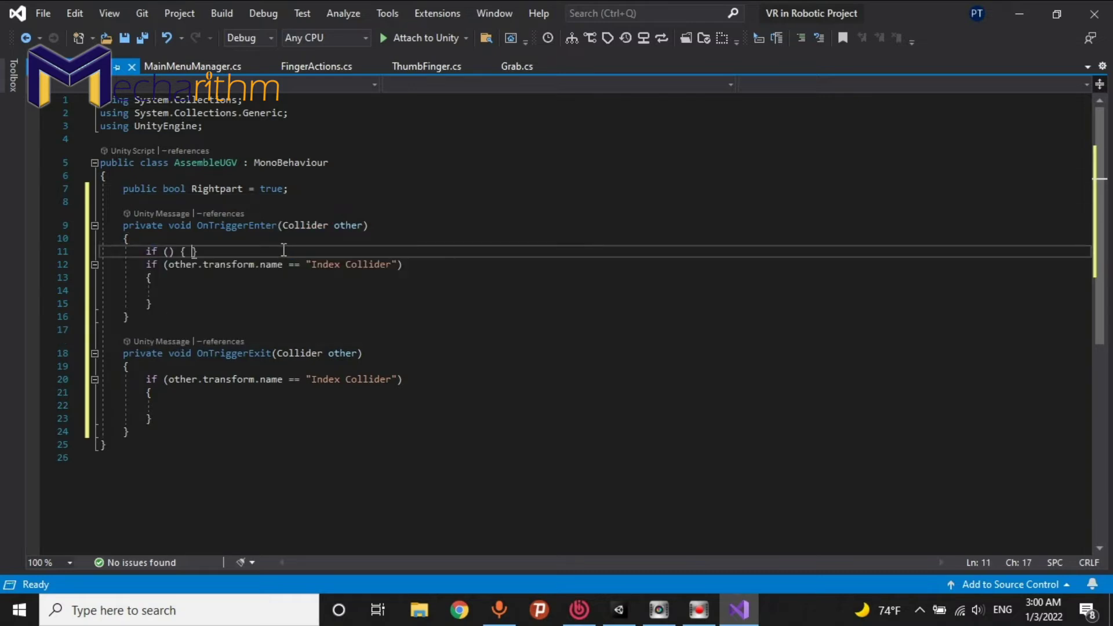
pyautogui.write('{')
pyautogui.press('Delete')
pyautogui.press('Delete')
pyautogui.press('Delete')
pyautogui.press('Return')
pyautogui.press('Delete')
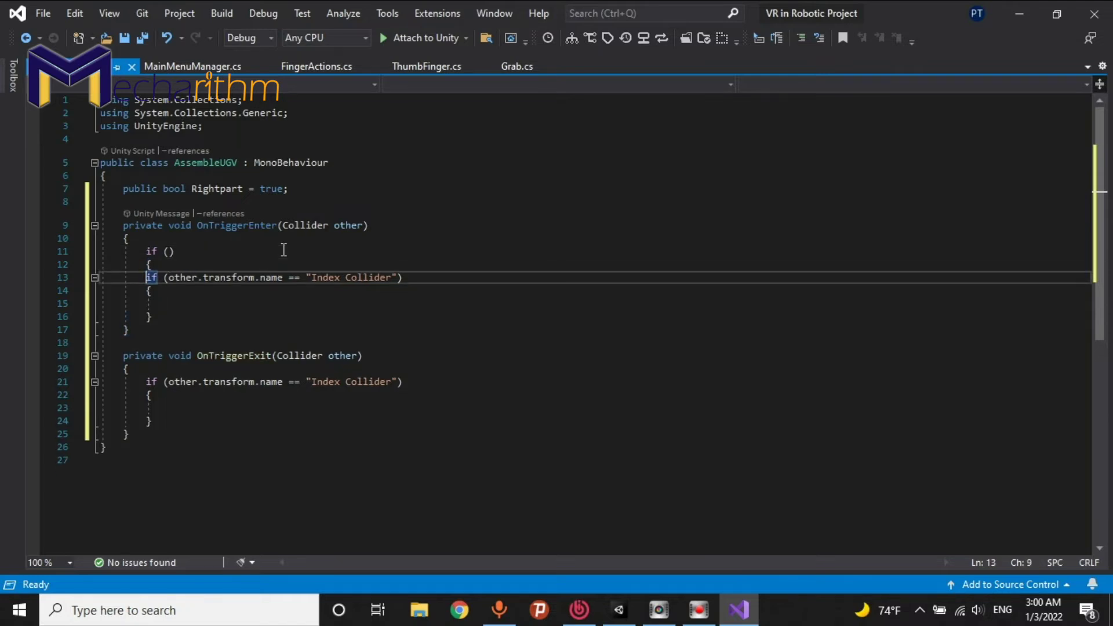
pyautogui.press('Down')
pyautogui.press('Down')
pyautogui.press('Down')
pyautogui.press('Down')
pyautogui.press('Return')
pyautogui.write('}')
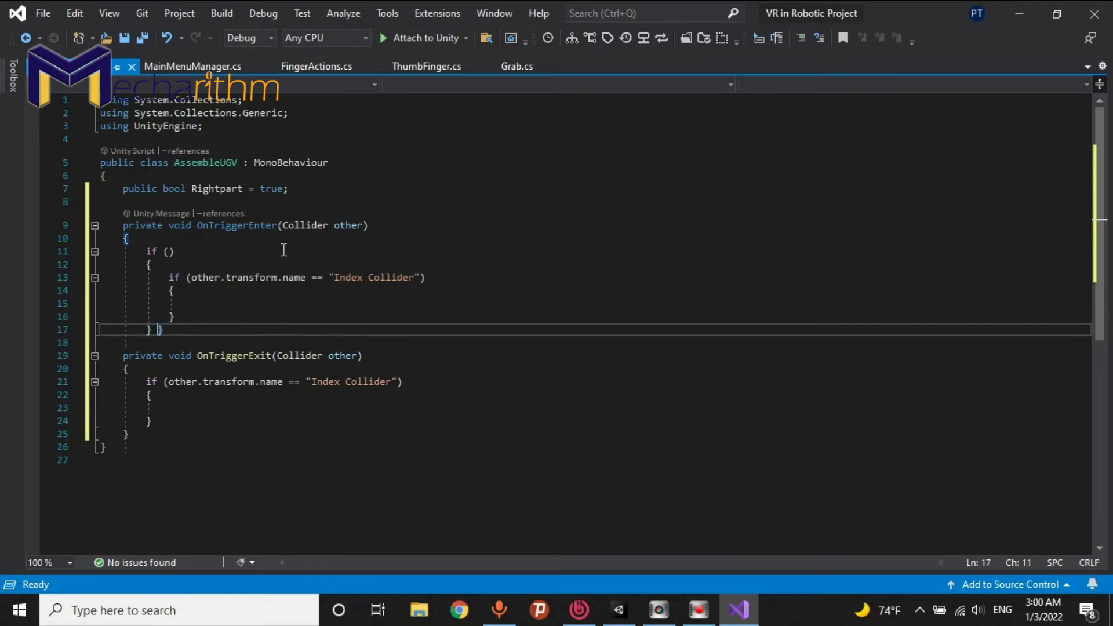
# Fill the outer condition as Rightpart == true and save the script
pyautogui.click(281, 189)
pyautogui.moveTo(281, 189); pyautogui.dragTo(192, 189)
pyautogui.hotkey('ctrl', 'c')
pyautogui.click(166, 252)
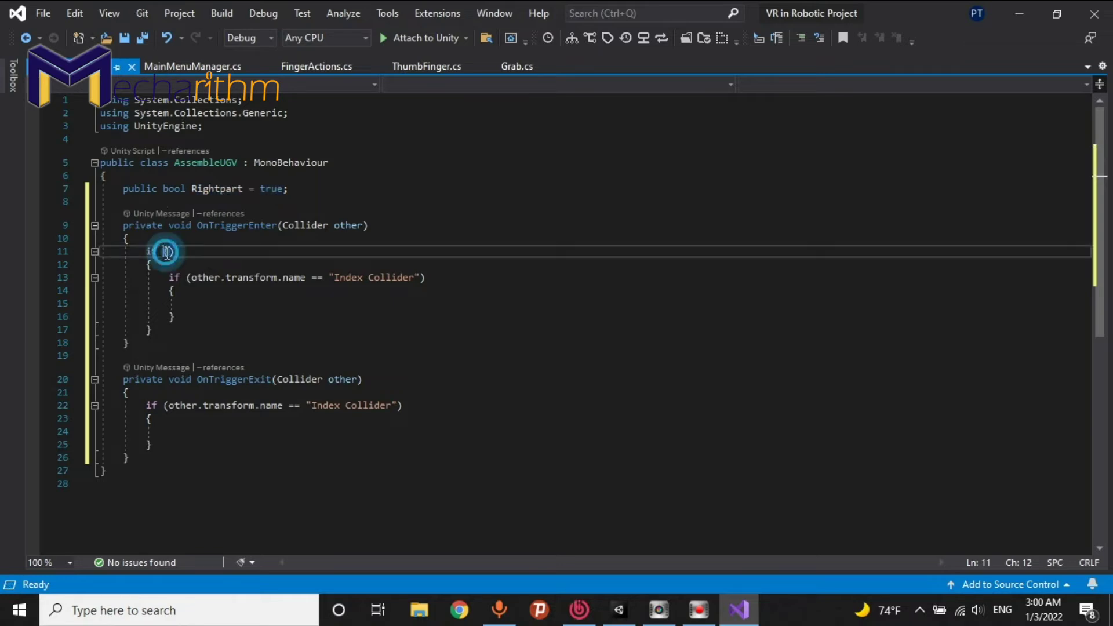
pyautogui.hotkey('ctrl', 'v')
pyautogui.click(235, 253)
pyautogui.write('=')
pyautogui.hotkey('ctrl', 's')
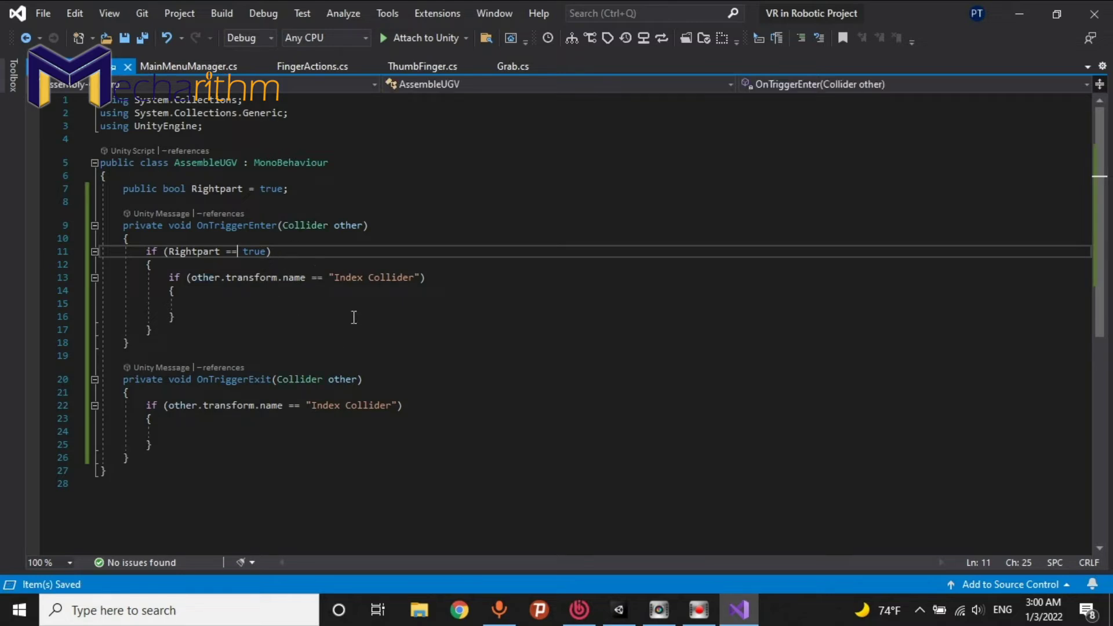
pyautogui.click(617, 613)
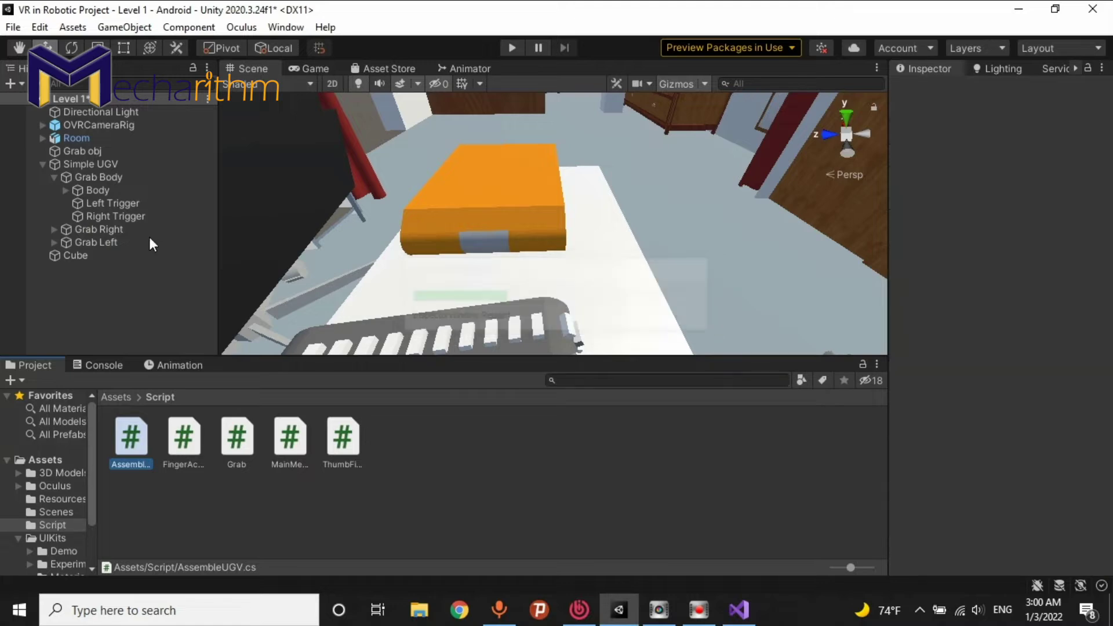
# Check the Grab Right object's name in Unity, then go back to the AssembleUGV script
pyautogui.click(108, 231)
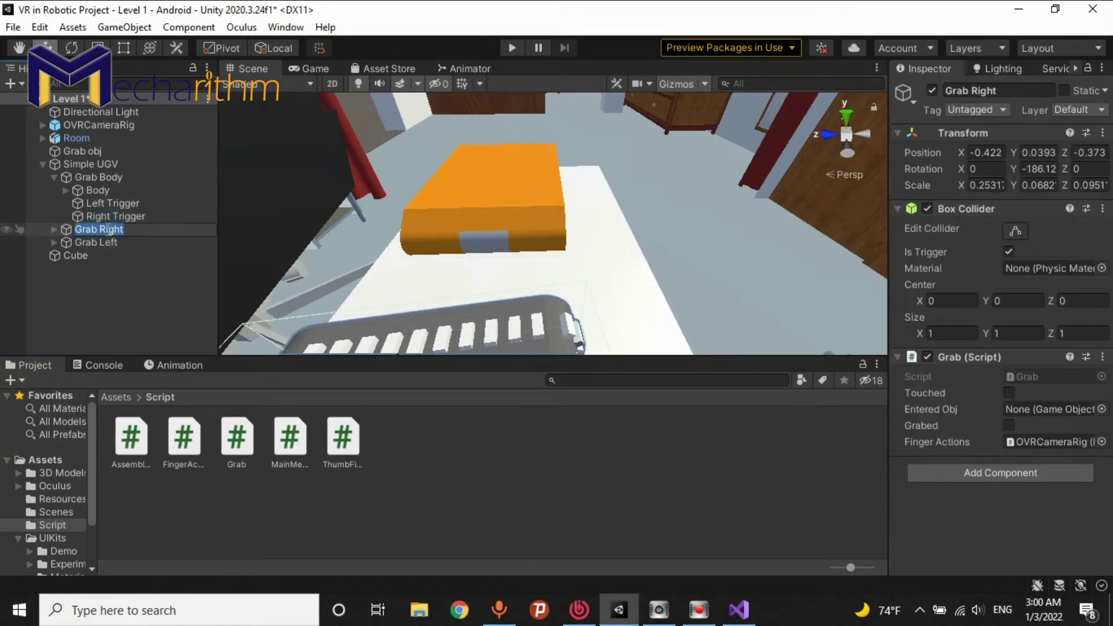
pyautogui.click(740, 610)
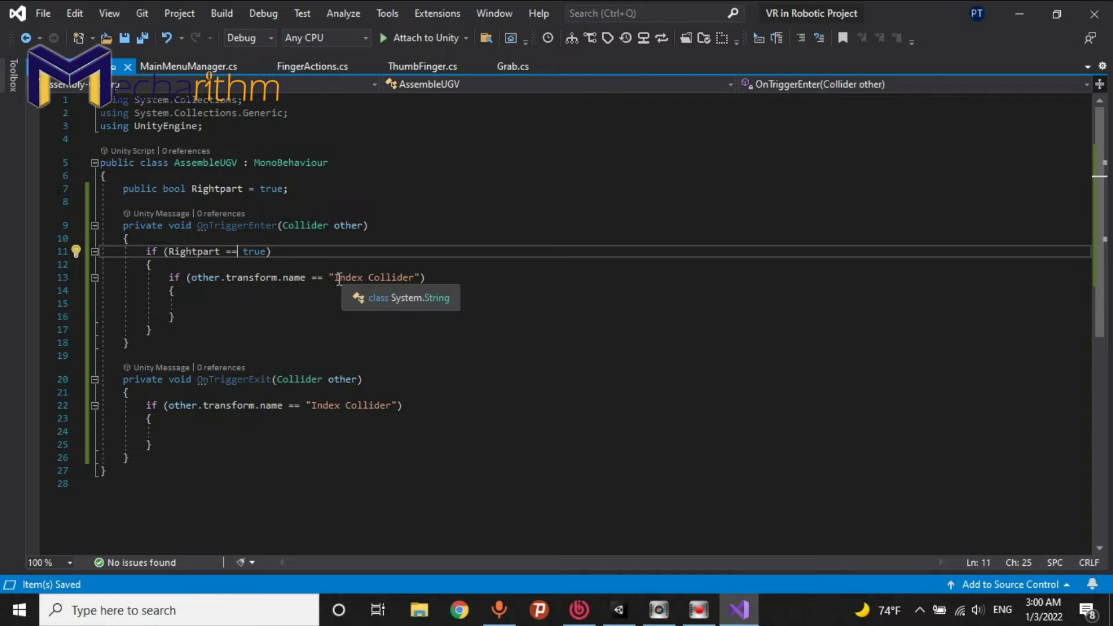
# Make OnTriggerEnter's inner check test for Grab Right and print "Right True"
pyautogui.moveTo(338, 279); pyautogui.dragTo(416, 280)
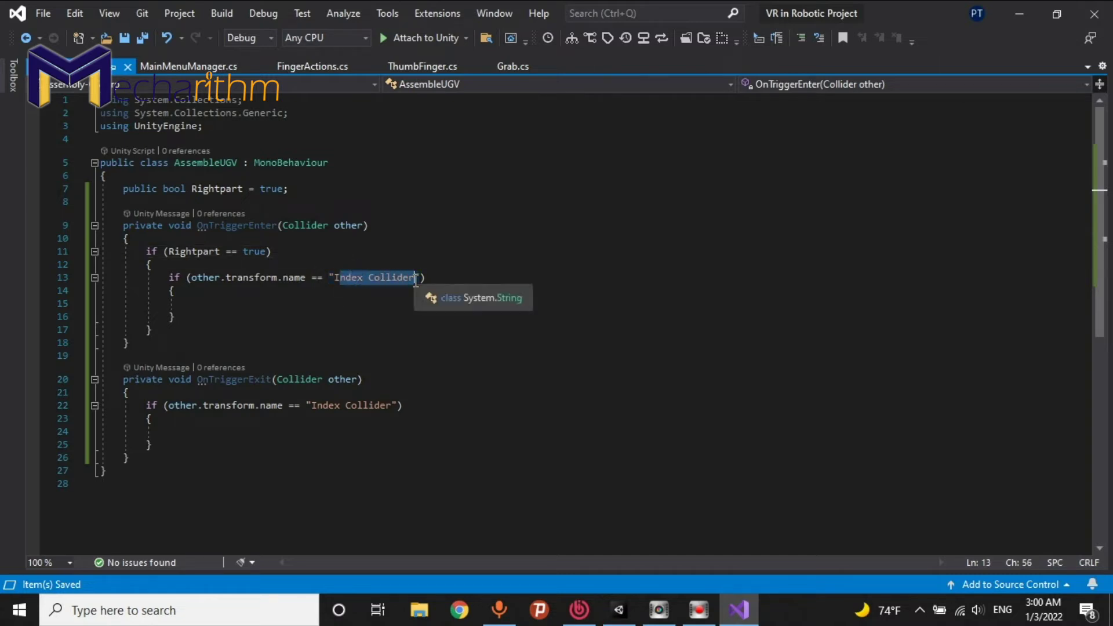
pyautogui.press('BackSpace')
pyautogui.write('Grab Right')
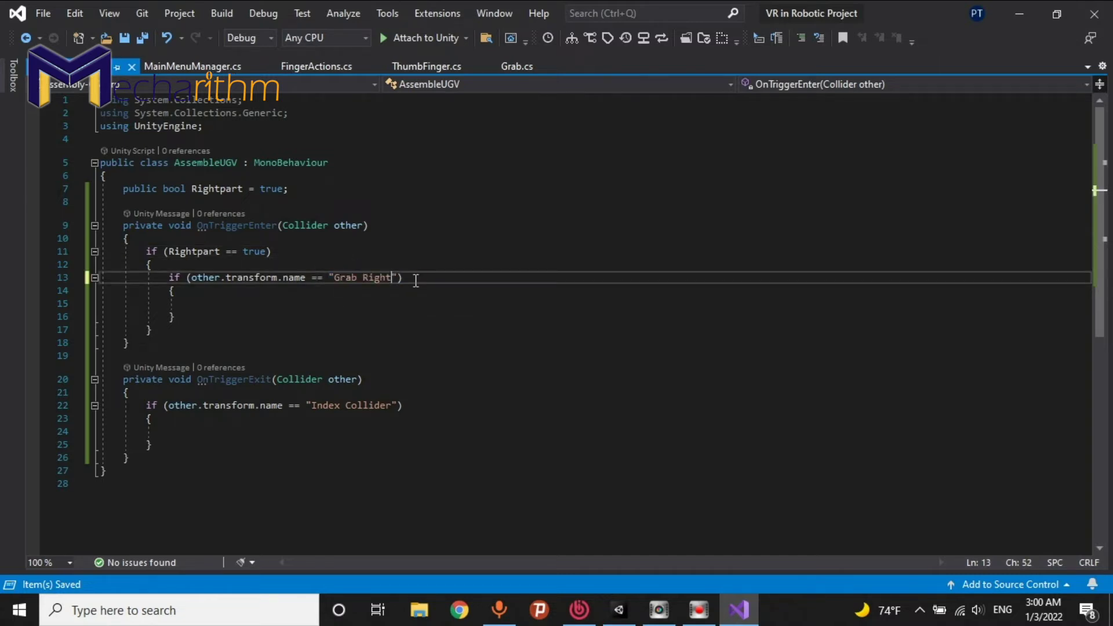
pyautogui.click(231, 303)
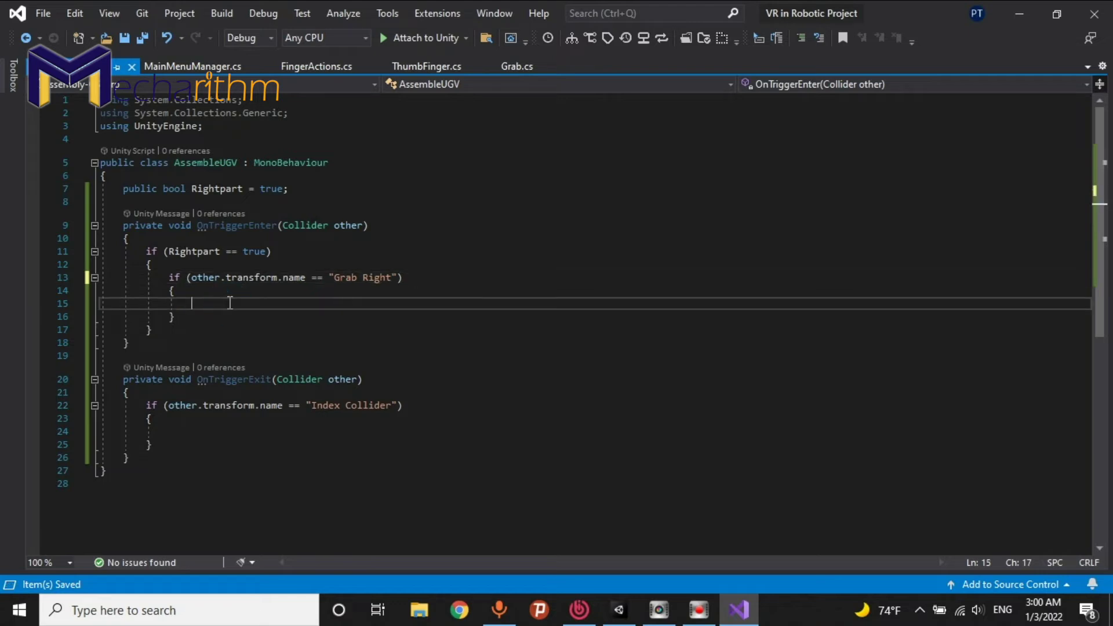
pyautogui.write('print(')
pyautogui.write(');')
pyautogui.press('Left')
pyautogui.press('Left')
pyautogui.write('Right True')
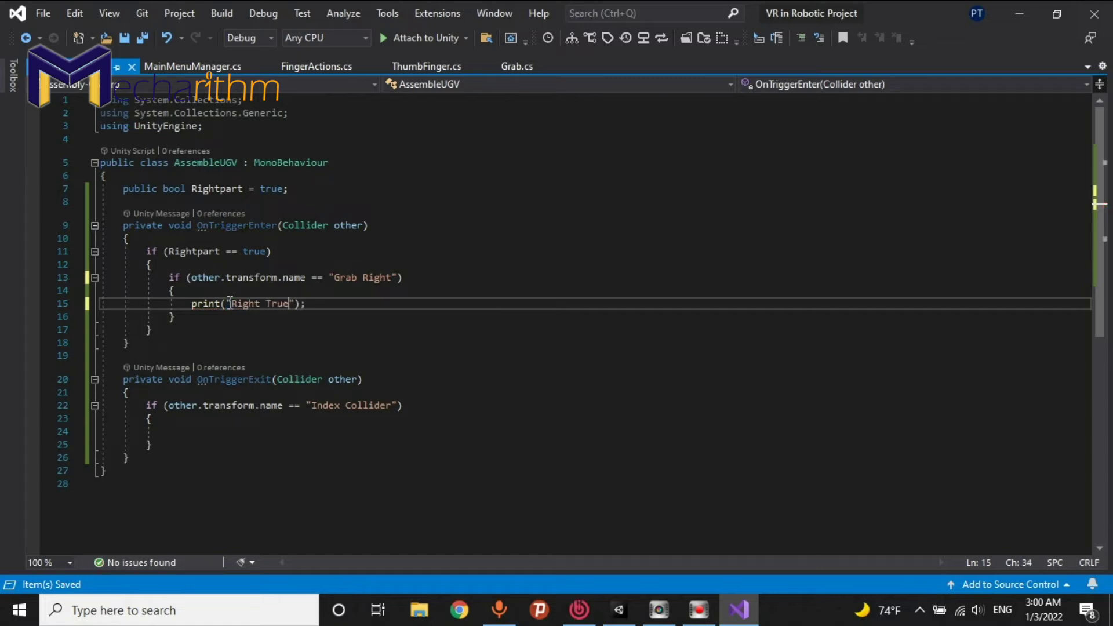
# Duplicate that check for Grab Left, printing "Right False"
pyautogui.moveTo(174, 318); pyautogui.dragTo(170, 277)
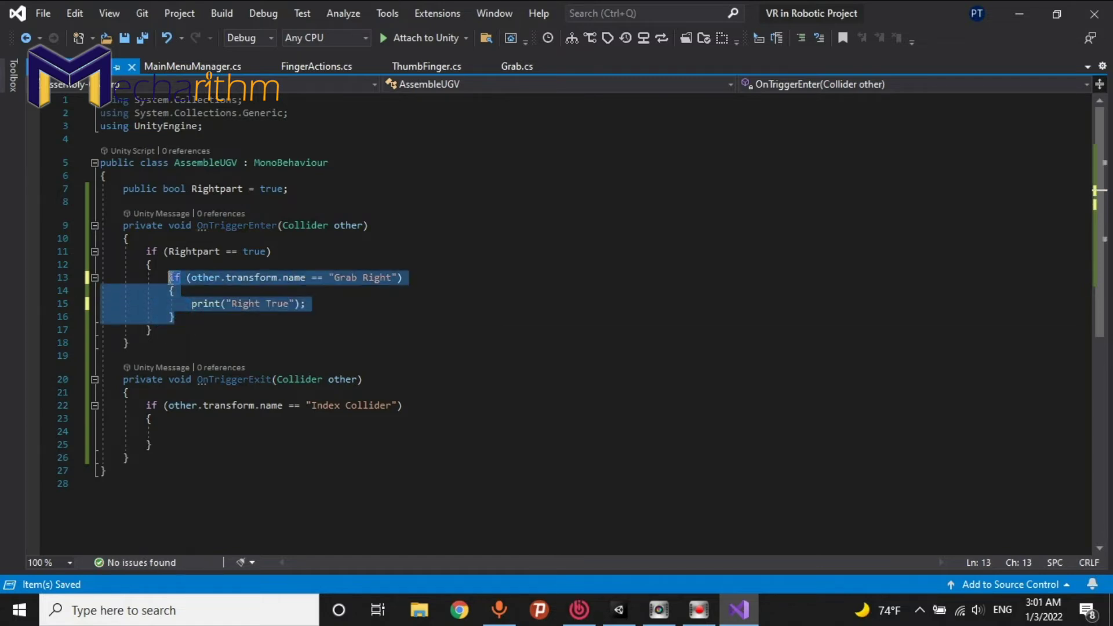
pyautogui.hotkey('ctrl', 'c')
pyautogui.click(192, 323)
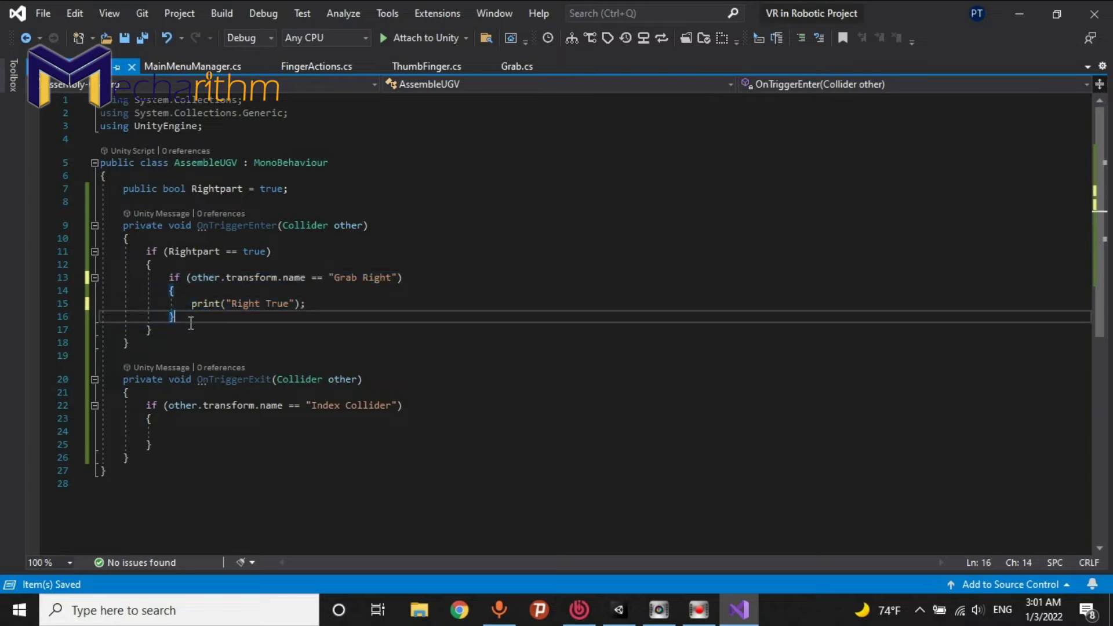
pyautogui.press('Return')
pyautogui.hotkey('ctrl', 'v')
pyautogui.doubleClick(374, 331)
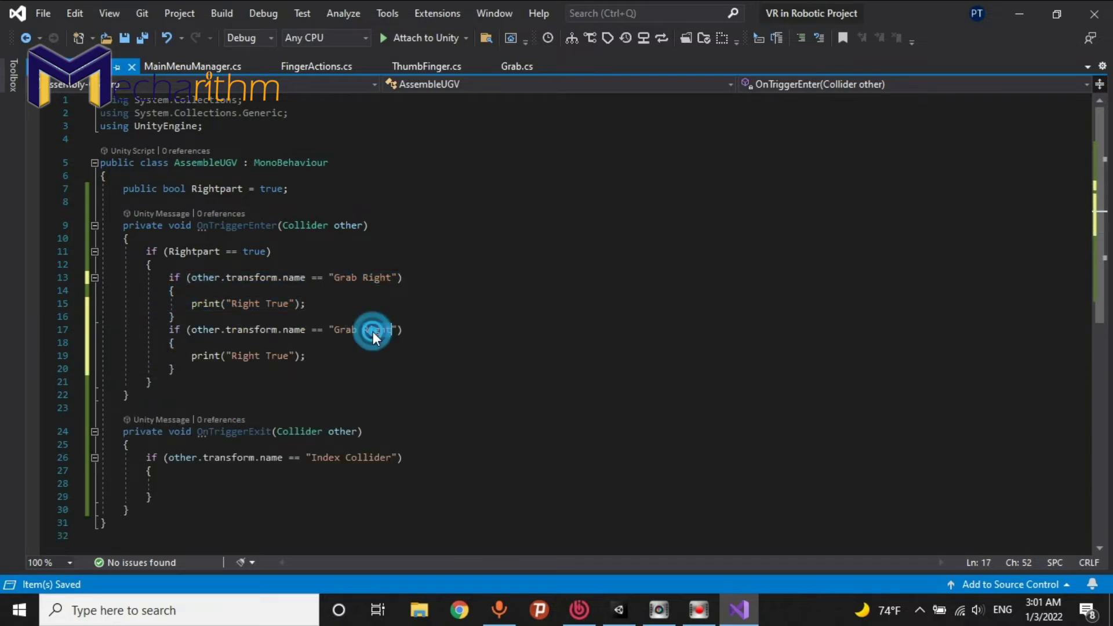
pyautogui.write('Left')
pyautogui.write('t')
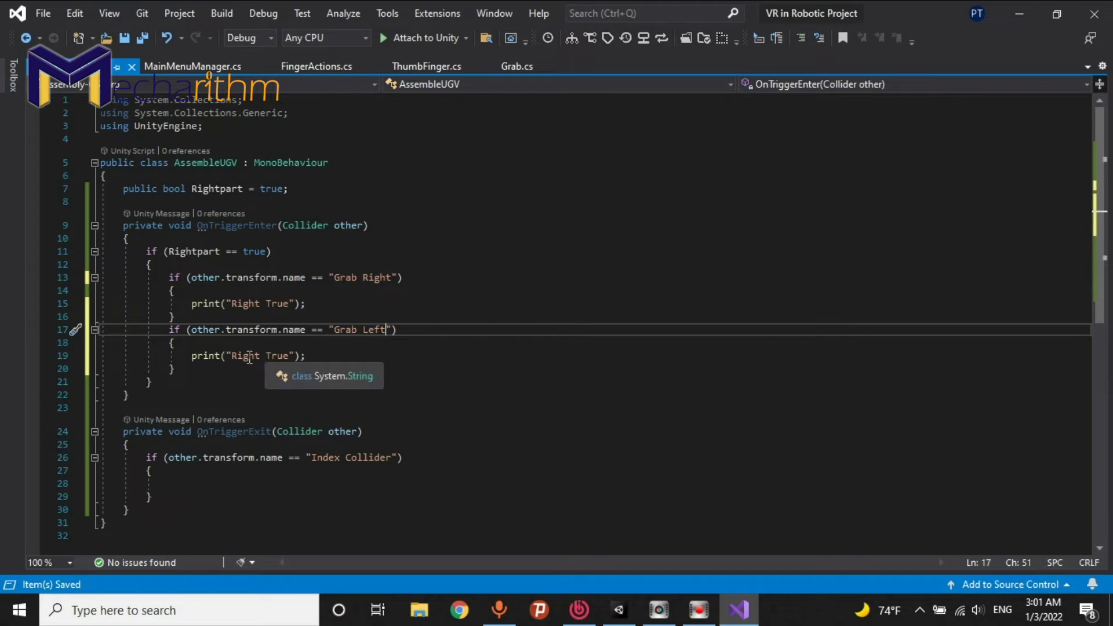
pyautogui.doubleClick(279, 355)
pyautogui.write('False')
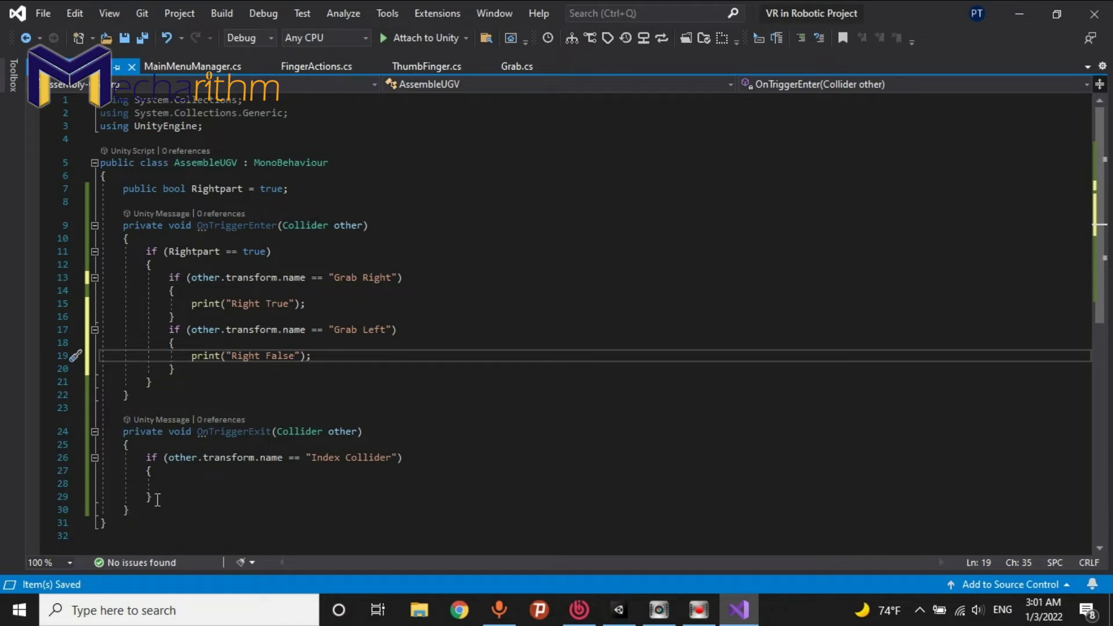
# Replace Index Collider with Grab Right in OnTriggerExit's condition
pyautogui.moveTo(129, 511); pyautogui.dragTo(100, 435)
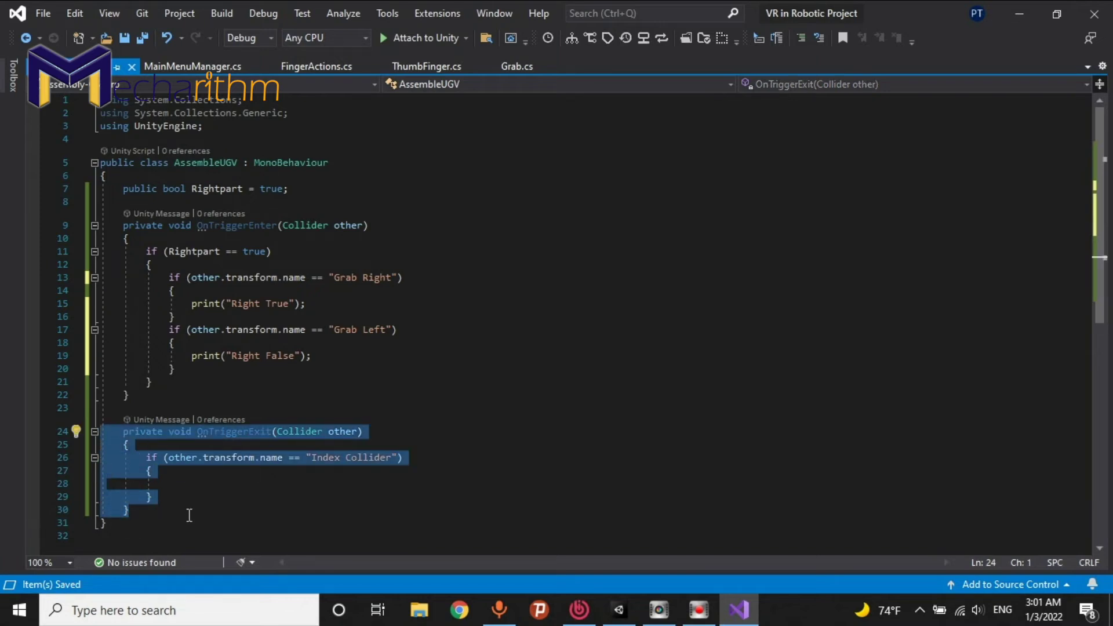
pyautogui.click(187, 498)
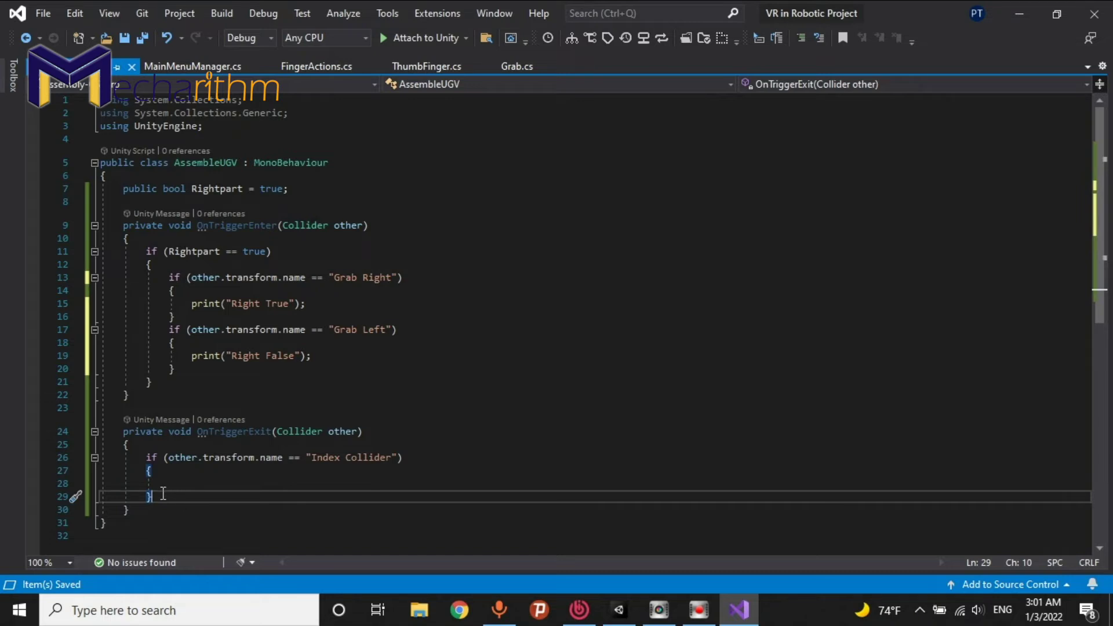
pyautogui.moveTo(163, 493); pyautogui.dragTo(84, 462)
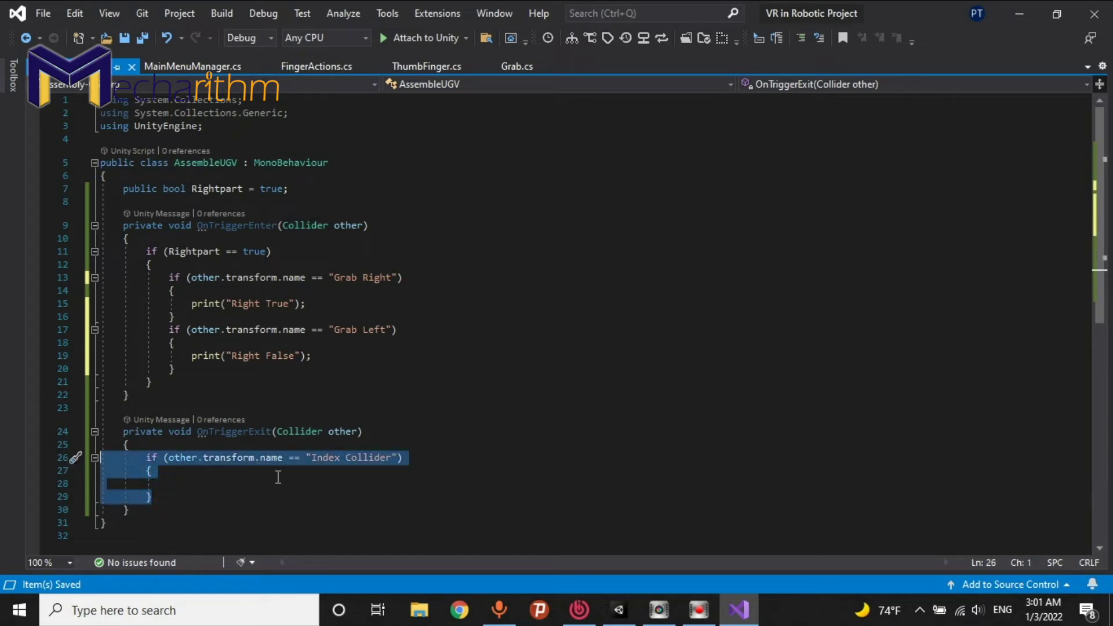
pyautogui.moveTo(386, 278); pyautogui.dragTo(339, 282)
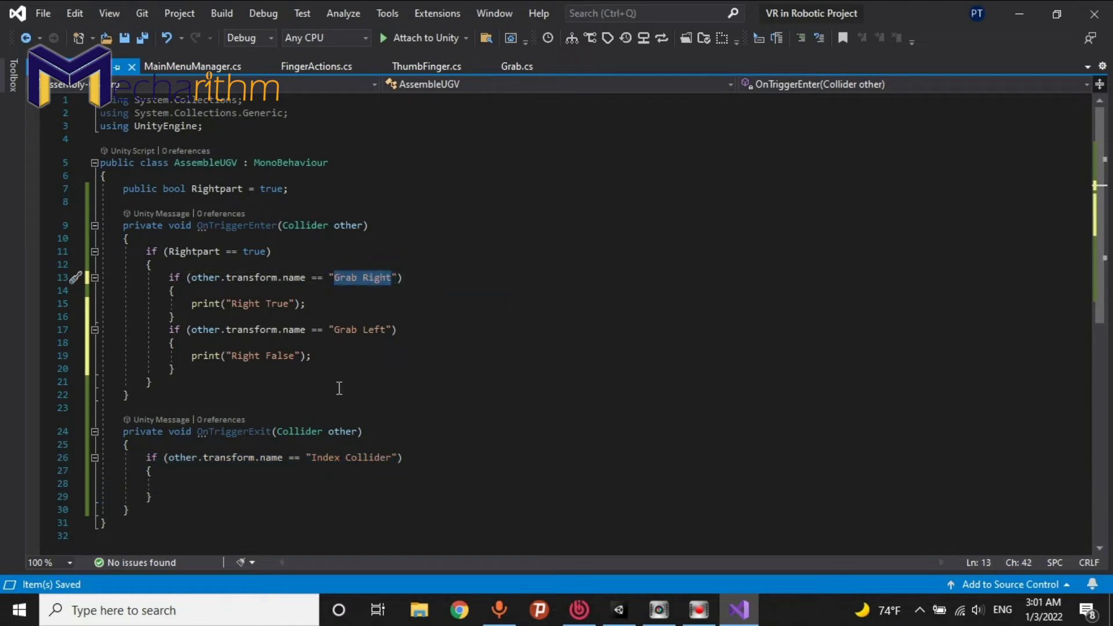
pyautogui.moveTo(391, 458); pyautogui.dragTo(315, 460)
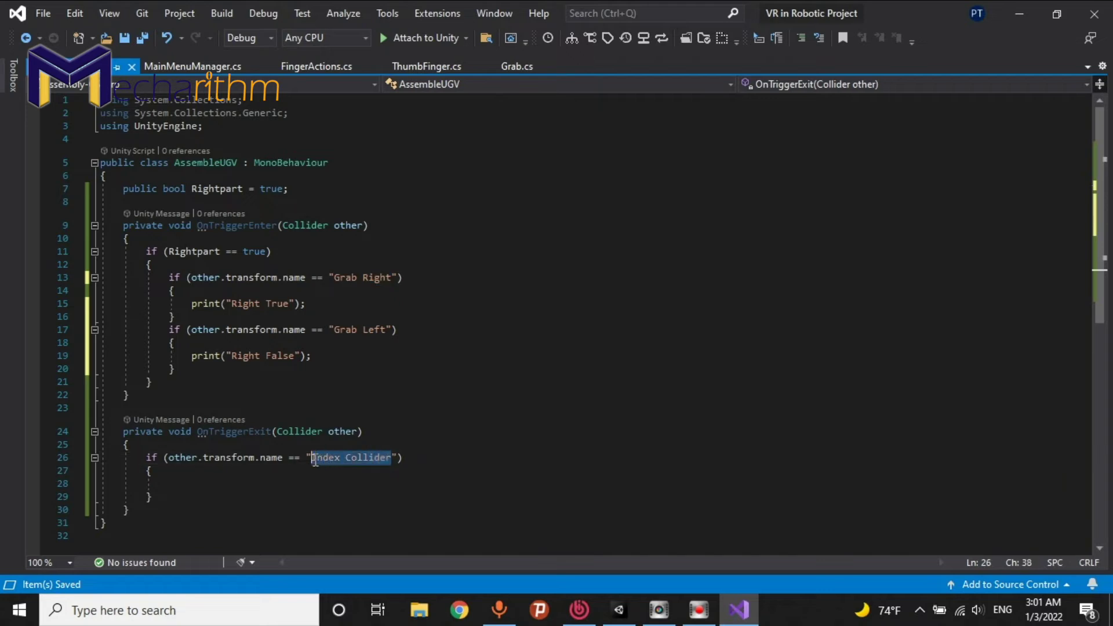
pyautogui.hotkey('ctrl', 'v')
# Extend the exit condition with || and the Grab Left comparison, then save
pyautogui.click(388, 329)
pyautogui.moveTo(390, 328); pyautogui.dragTo(191, 329)
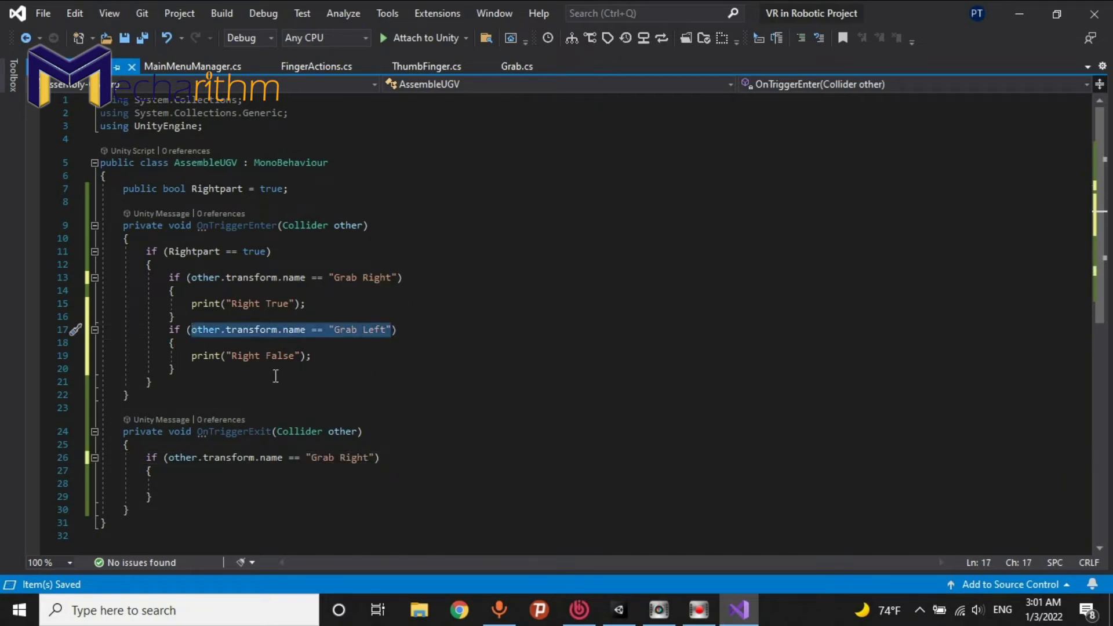
pyautogui.click(375, 458)
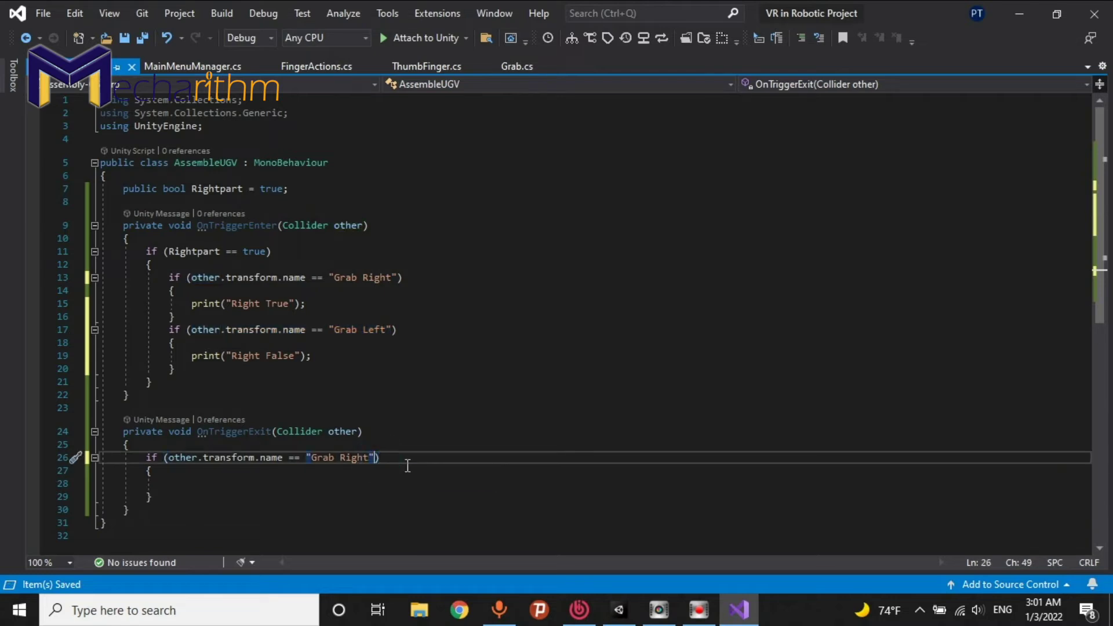
pyautogui.write('||')
pyautogui.hotkey('ctrl', 'v')
pyautogui.hotkey('ctrl', 's')
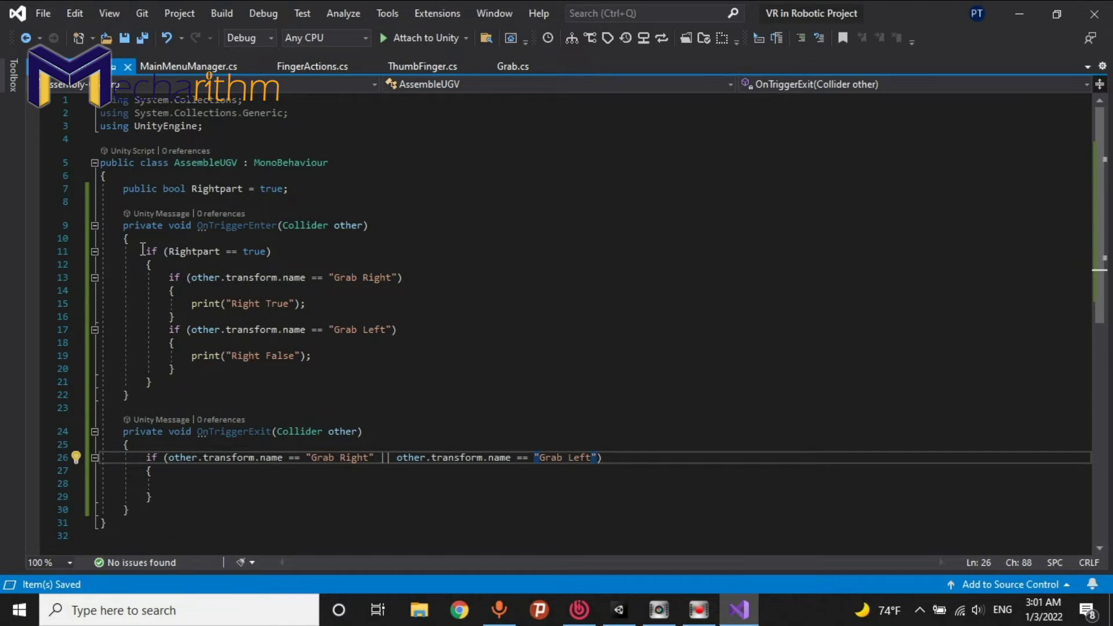
pyautogui.moveTo(141, 251); pyautogui.dragTo(194, 378)
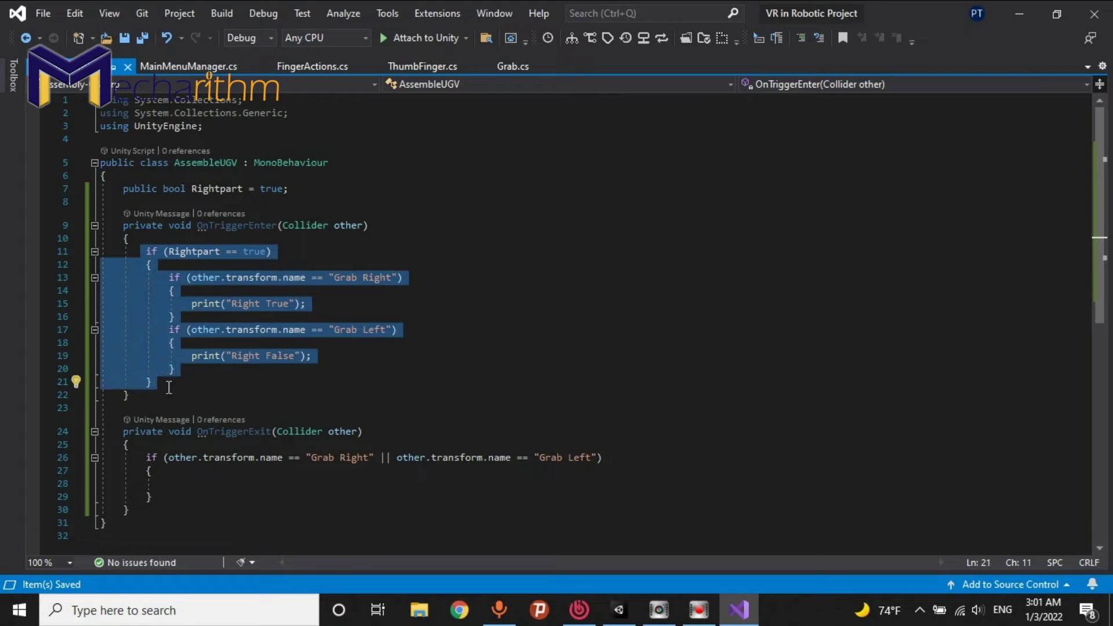
# Paste a duplicate of the Rightpart block with its condition changed to false
pyautogui.click(194, 380)
pyautogui.press('Return')
pyautogui.hotkey('ctrl', 'v')
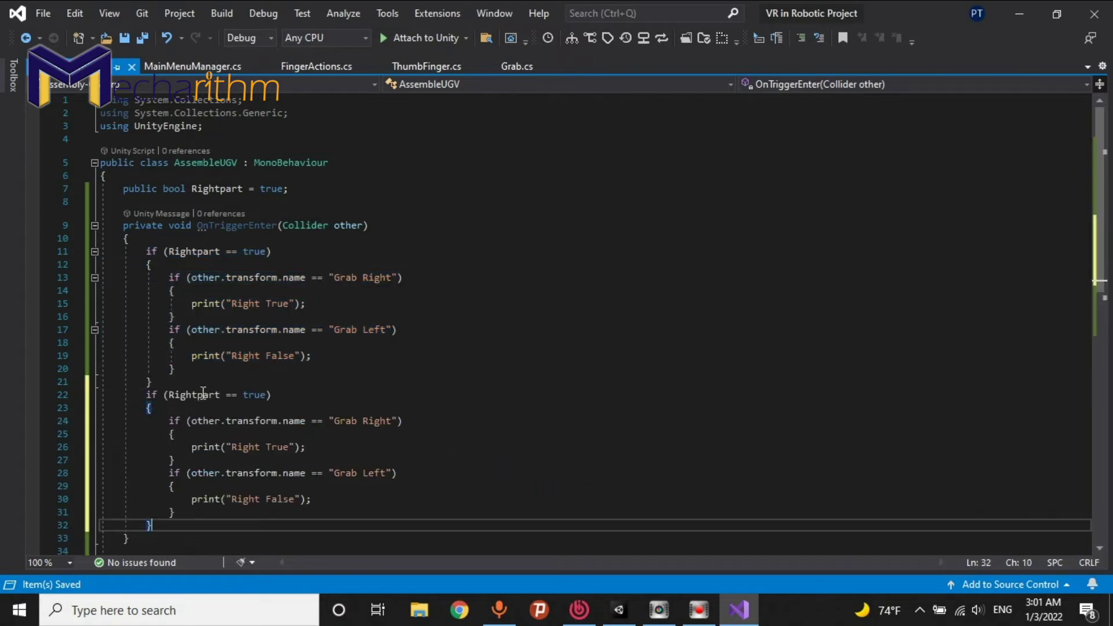
pyautogui.doubleClick(255, 393)
pyautogui.write('false')
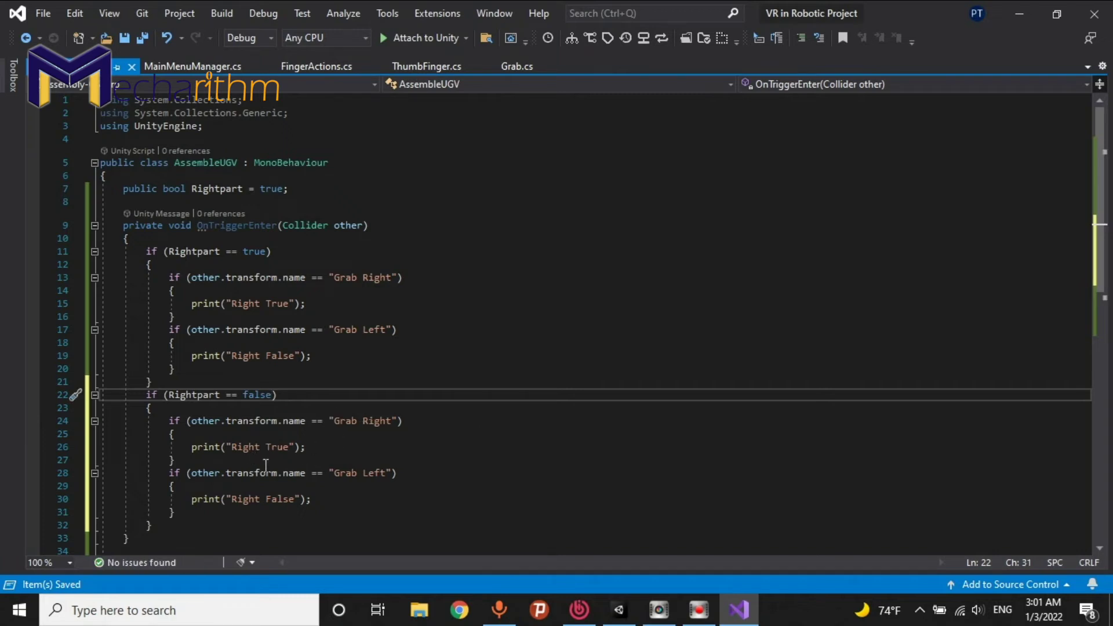
# Make the duplicate print Left False for Grab Right and Left True for Grab Left, then save
pyautogui.doubleClick(245, 447)
pyautogui.write('Left')
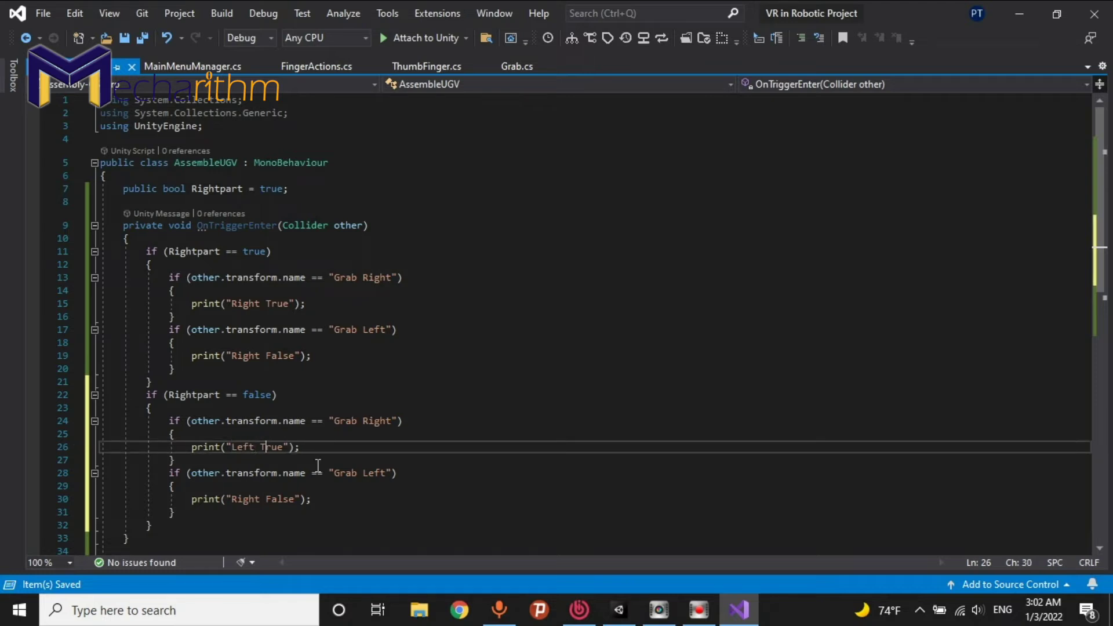
pyautogui.press('BackSpace')
pyautogui.press('Delete')
pyautogui.press('Delete')
pyautogui.press('Delete')
pyautogui.write('False')
pyautogui.doubleClick(243, 499)
pyautogui.write('Left')
pyautogui.doubleClick(277, 499)
pyautogui.write('True')
pyautogui.hotkey('ctrl', 's')
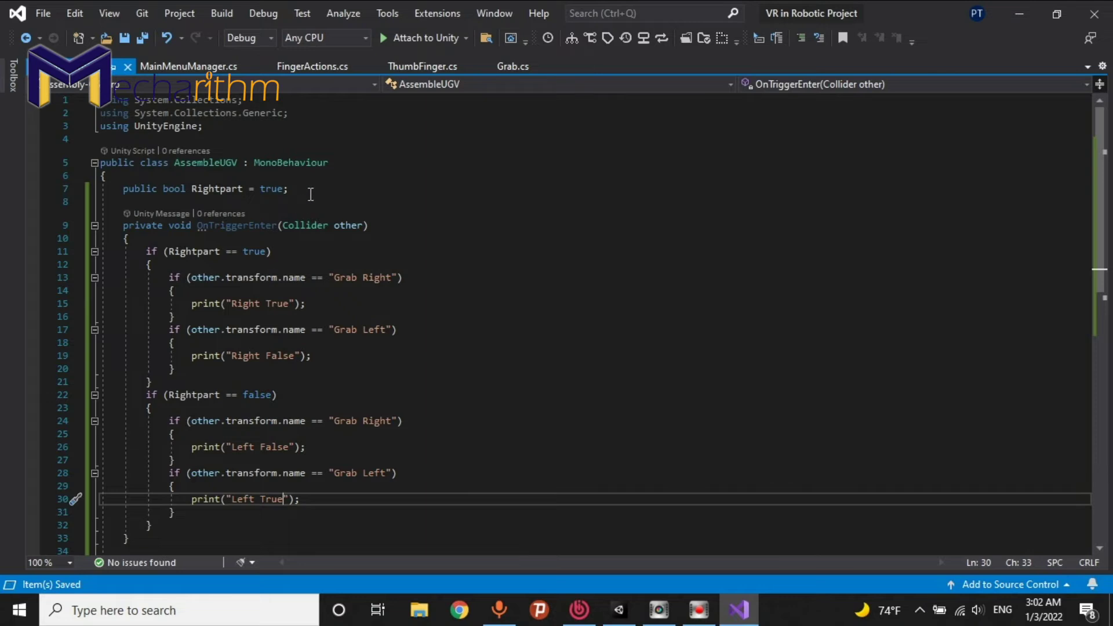
# Begin declaring a public TextMesh TXT field below the Rightpart field
pyautogui.click(311, 194)
pyautogui.press('Return')
pyautogui.write('public TextMesh ')
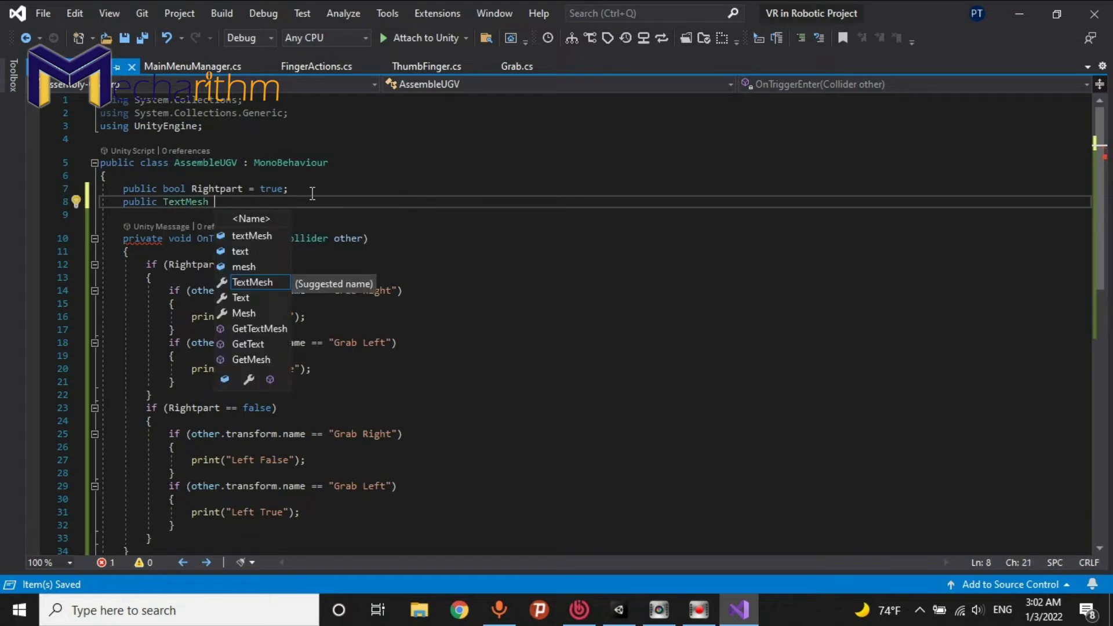
pyautogui.write('TXT;')
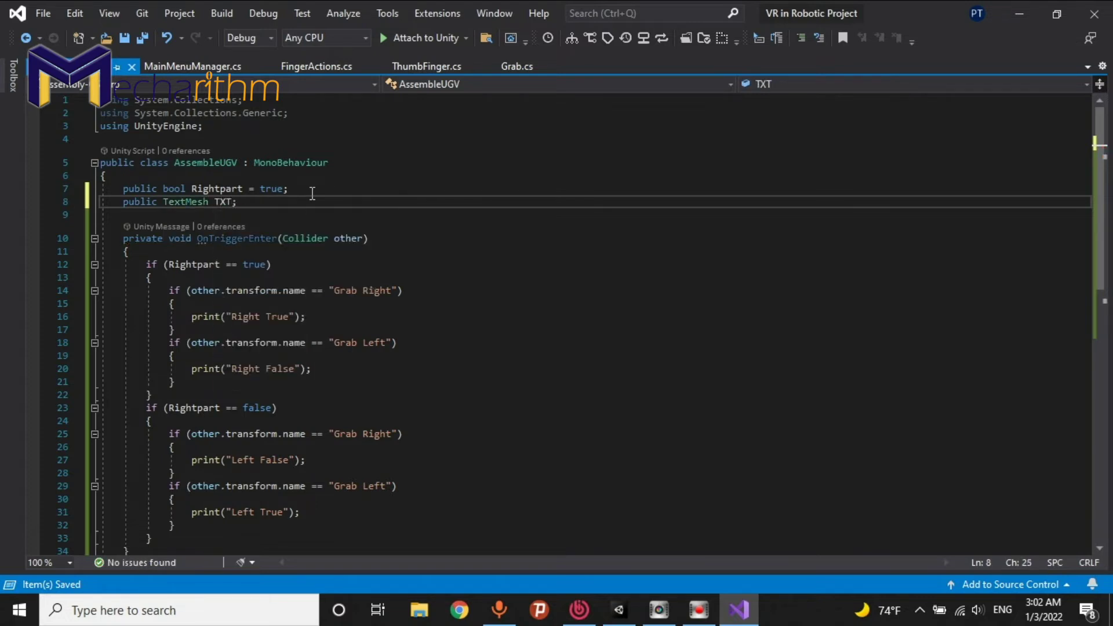
# Replace the Right True print with a TXT.text = "Right True" assignment
pyautogui.click(232, 202)
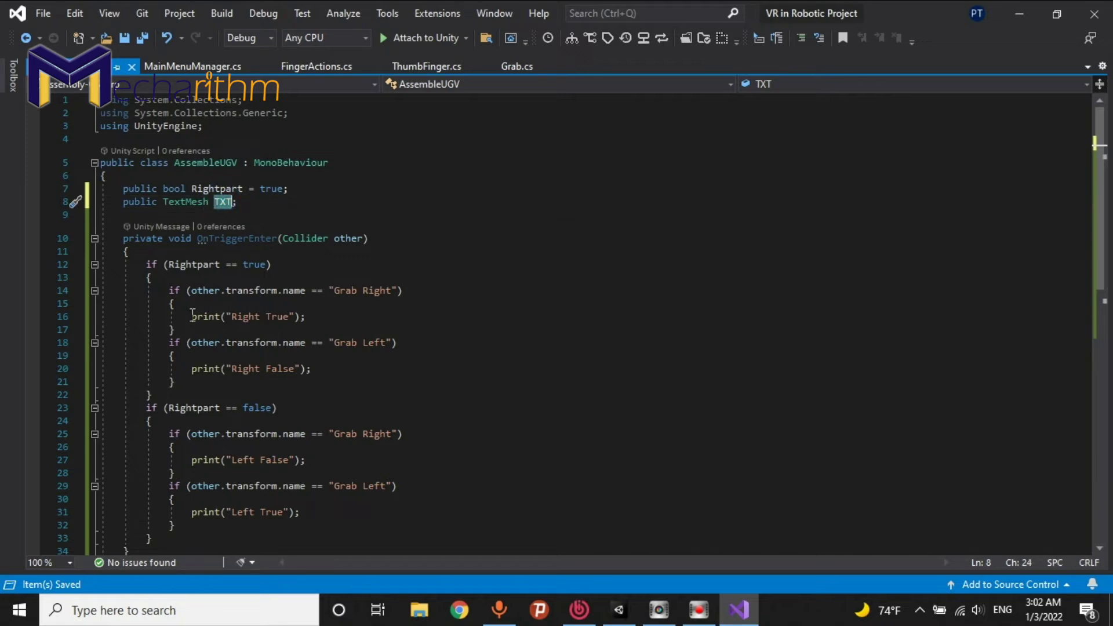
pyautogui.moveTo(190, 317); pyautogui.dragTo(292, 316)
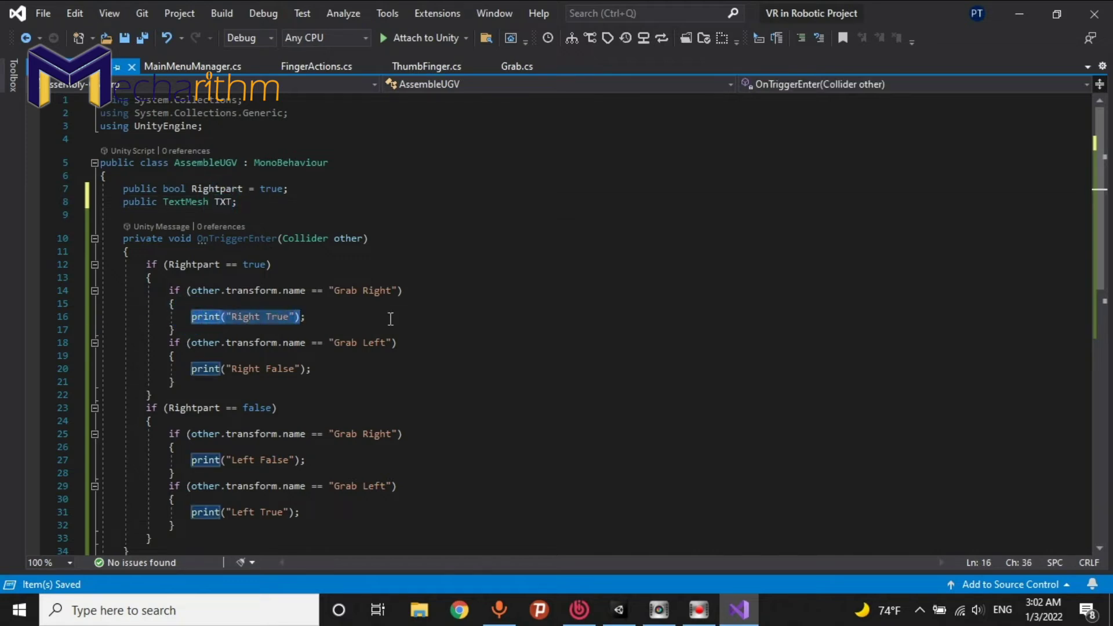
pyautogui.write('TXT.text ')
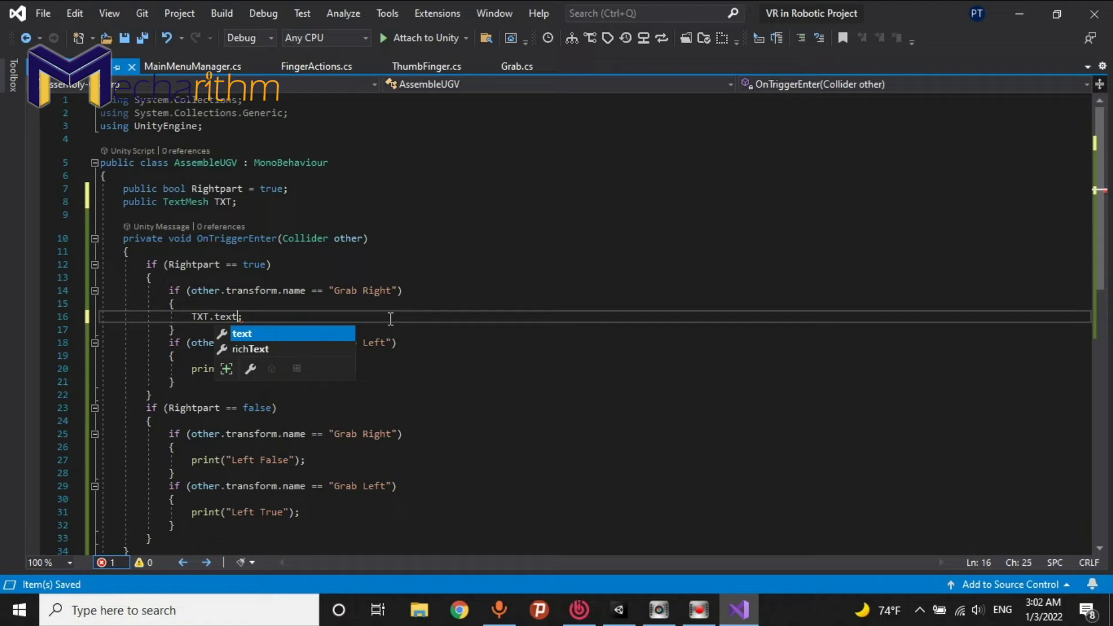
pyautogui.write('= ')
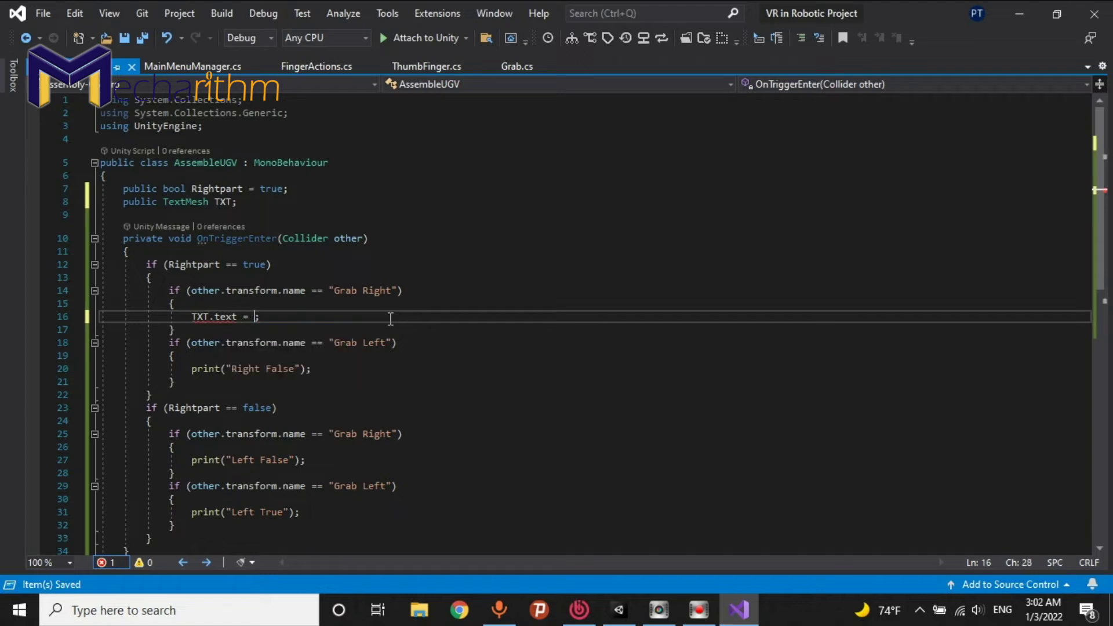
pyautogui.write('i')
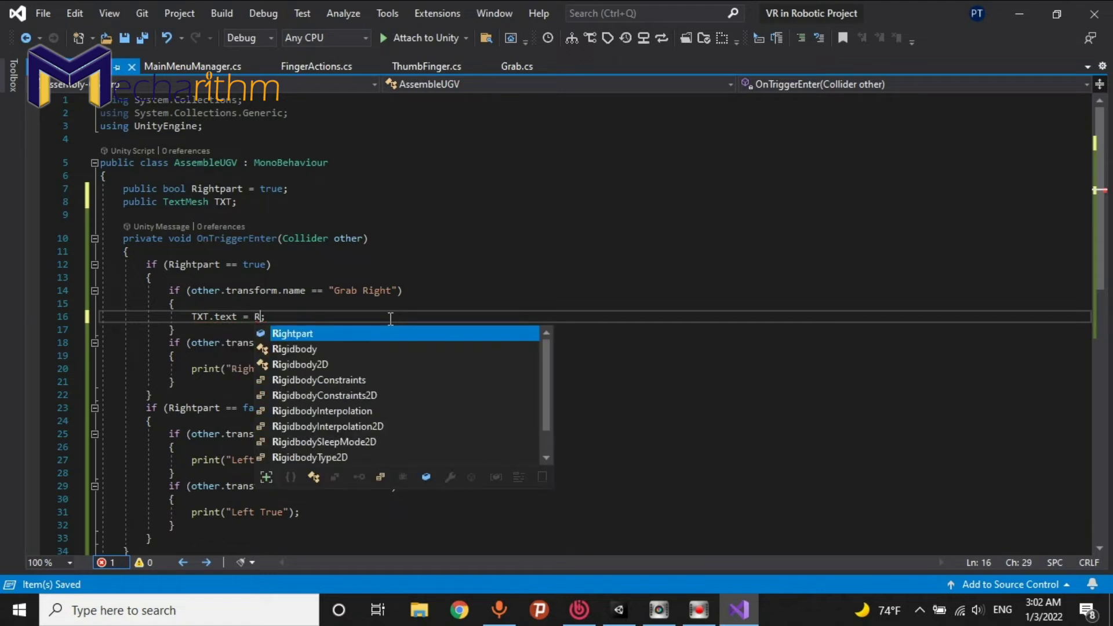
pyautogui.press('BackSpace')
pyautogui.press('BackSpace')
pyautogui.write('"Ri')
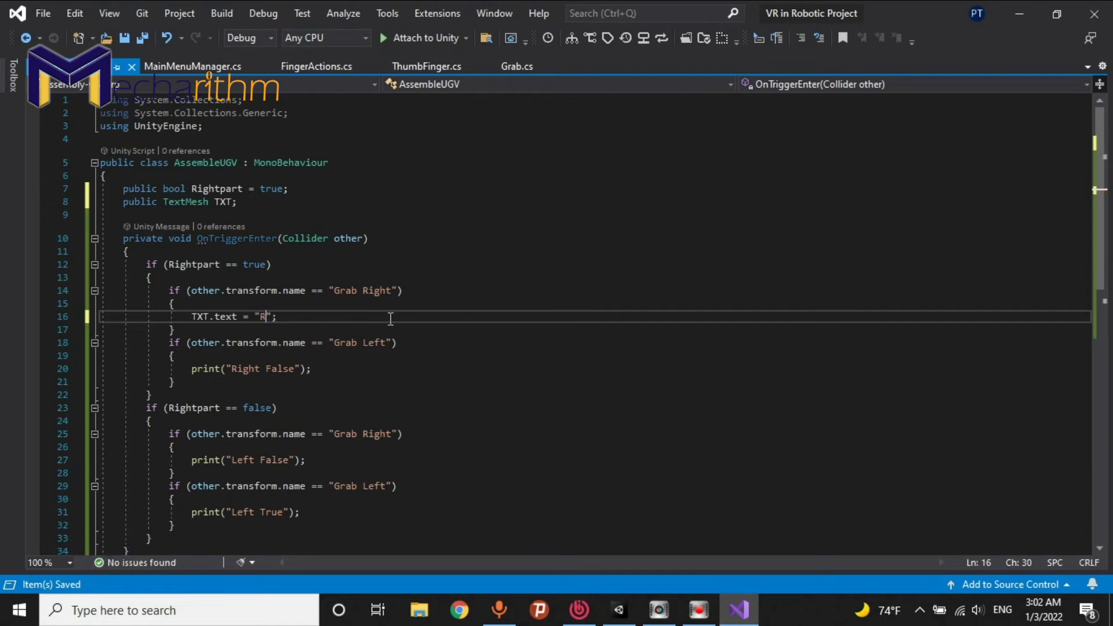
pyautogui.write('ght True')
# Replace the Grab Left print with TXT.text = "Right False"
pyautogui.tripleClick(352, 317)
pyautogui.hotkey('ctrl', 'c')
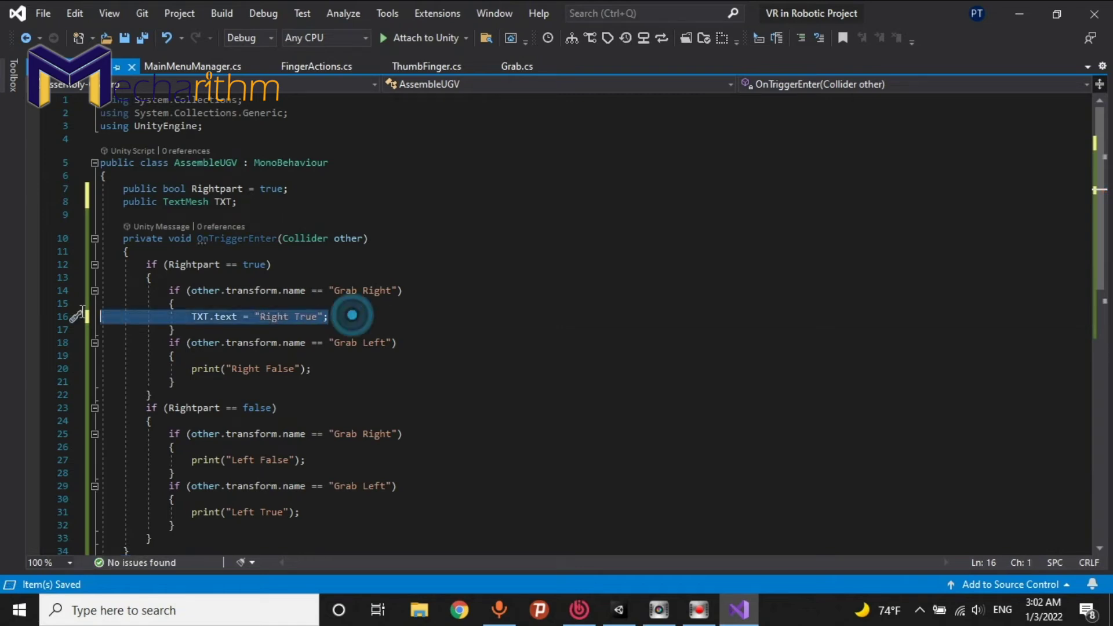
pyautogui.click(229, 355)
pyautogui.hotkey('ctrl', 'v')
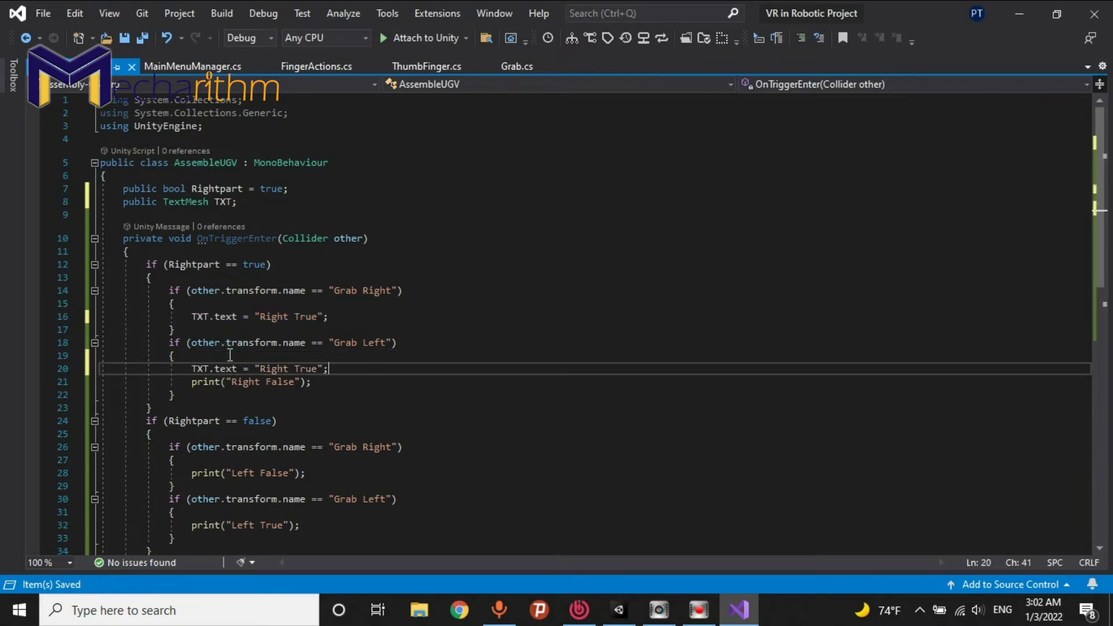
pyautogui.moveTo(231, 382); pyautogui.dragTo(265, 383)
pyautogui.doubleClick(273, 381)
pyautogui.press('BackSpace')
pyautogui.doubleClick(293, 369)
pyautogui.write('False')
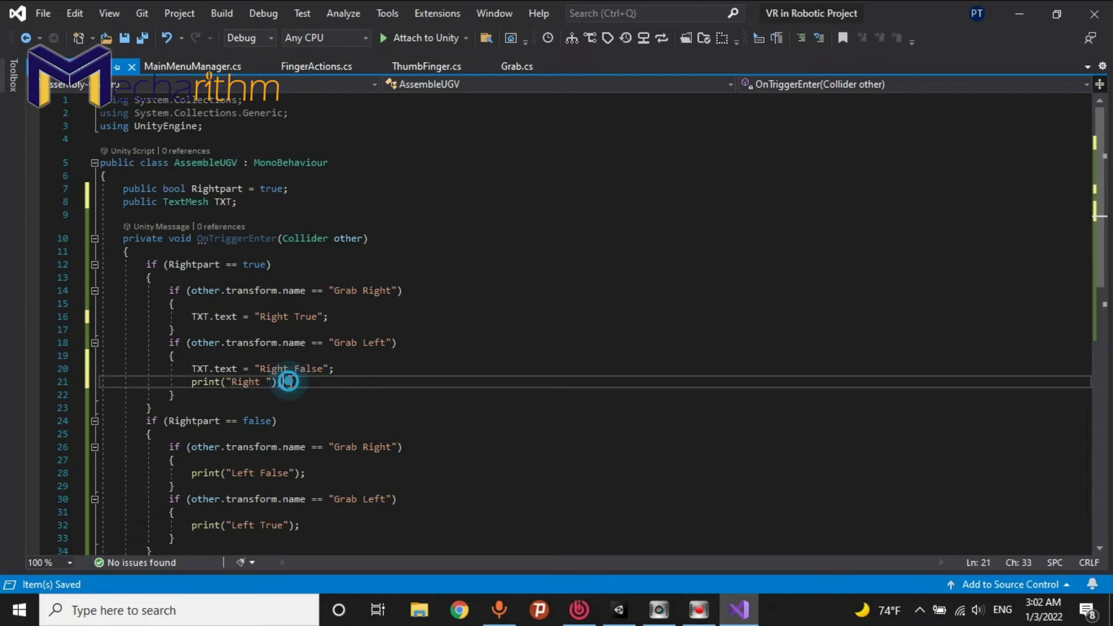
pyautogui.moveTo(282, 381); pyautogui.dragTo(9, 381)
pyautogui.press('BackSpace')
pyautogui.press('BackSpace')
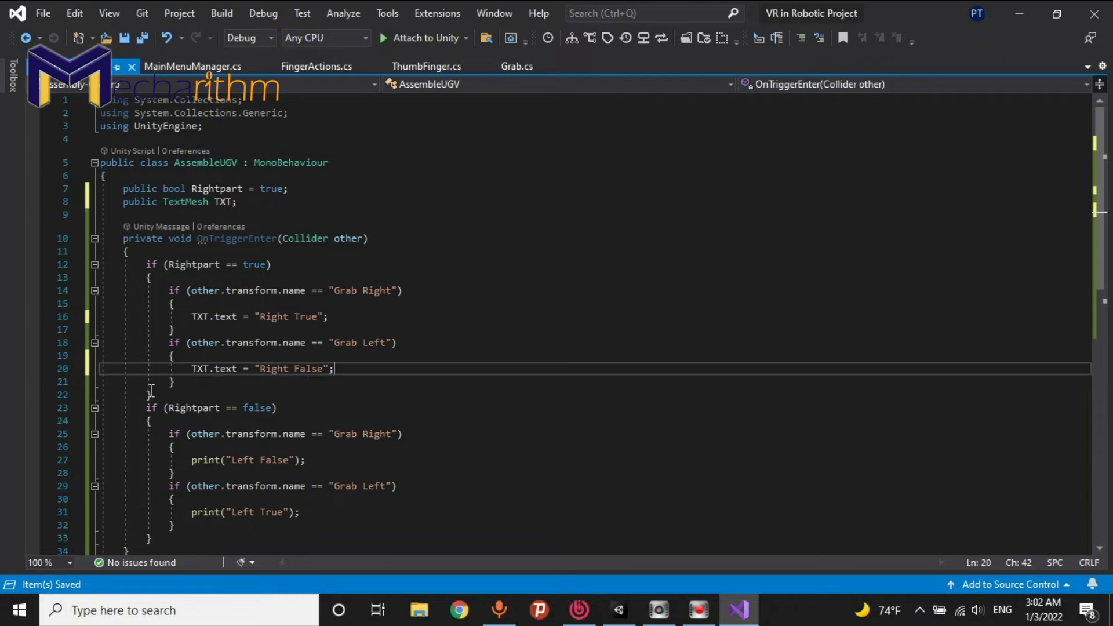
# In the Rightpart-false branch, set TXT.text to "Left False" instead of printing
pyautogui.hotkey('shift', 'Home')
pyautogui.hotkey('ctrl', 'c')
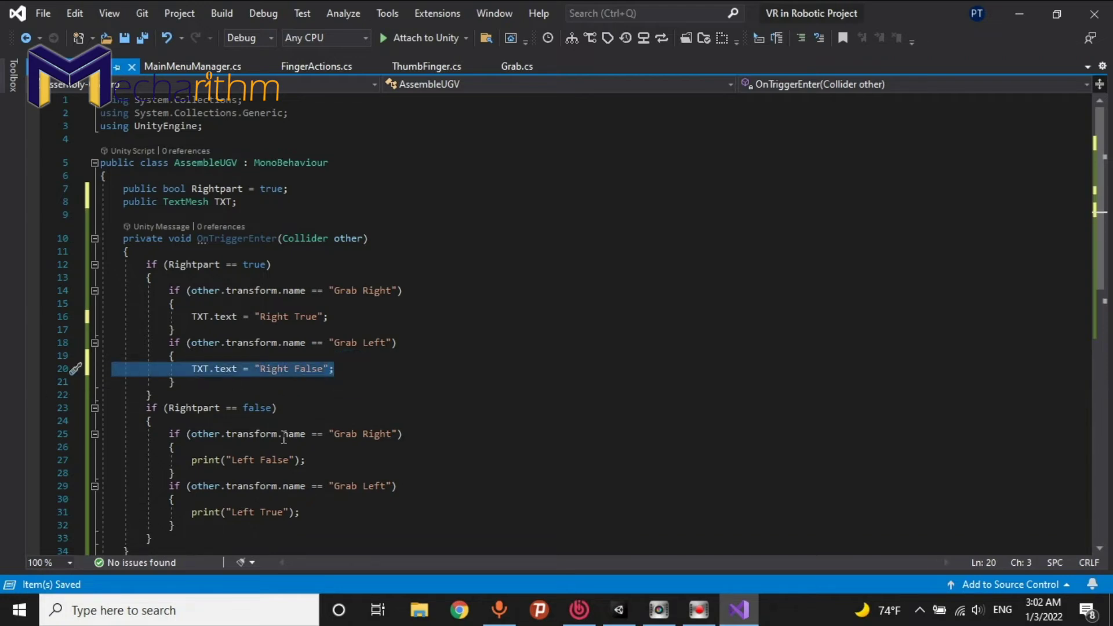
pyautogui.click(315, 445)
pyautogui.press('Return')
pyautogui.hotkey('ctrl', 'v')
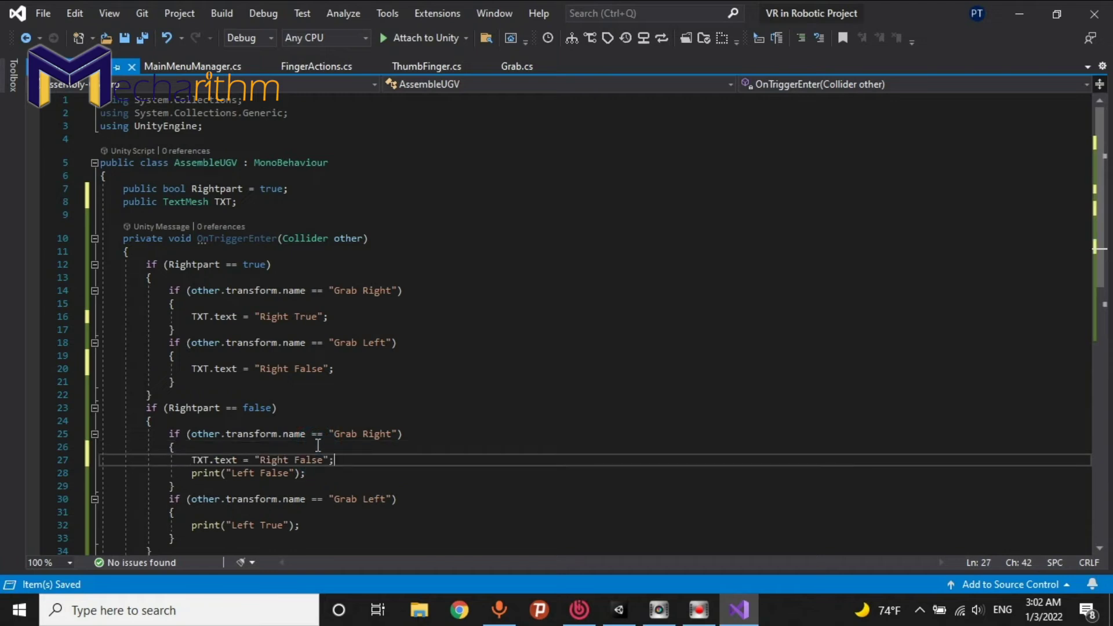
pyautogui.doubleClick(244, 524)
pyautogui.doubleClick(276, 460)
pyautogui.write('Left')
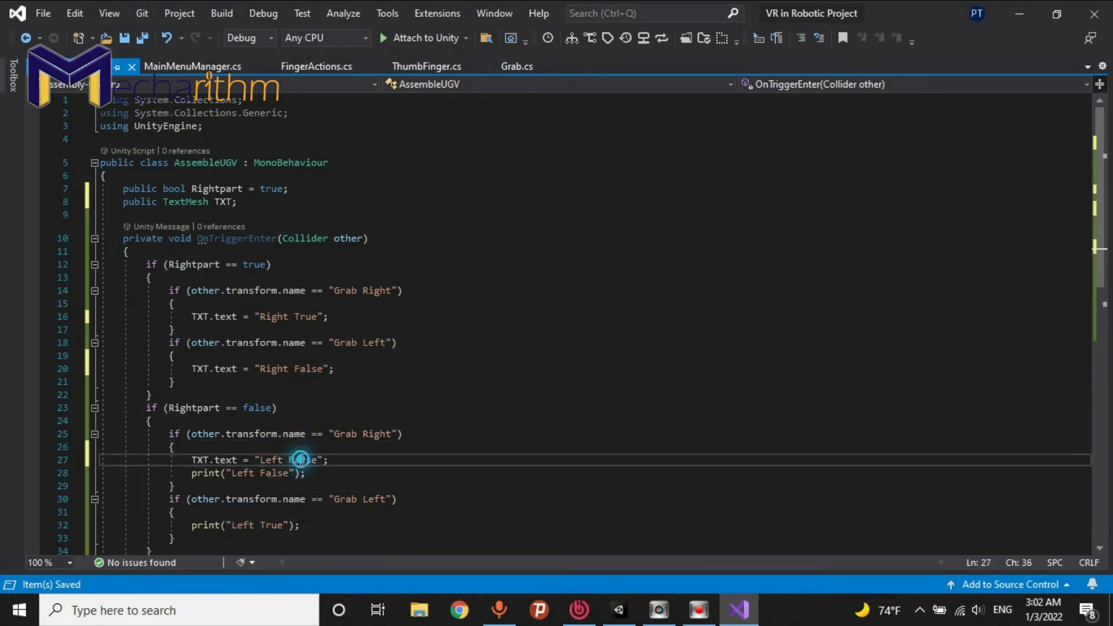
pyautogui.doubleClick(301, 459)
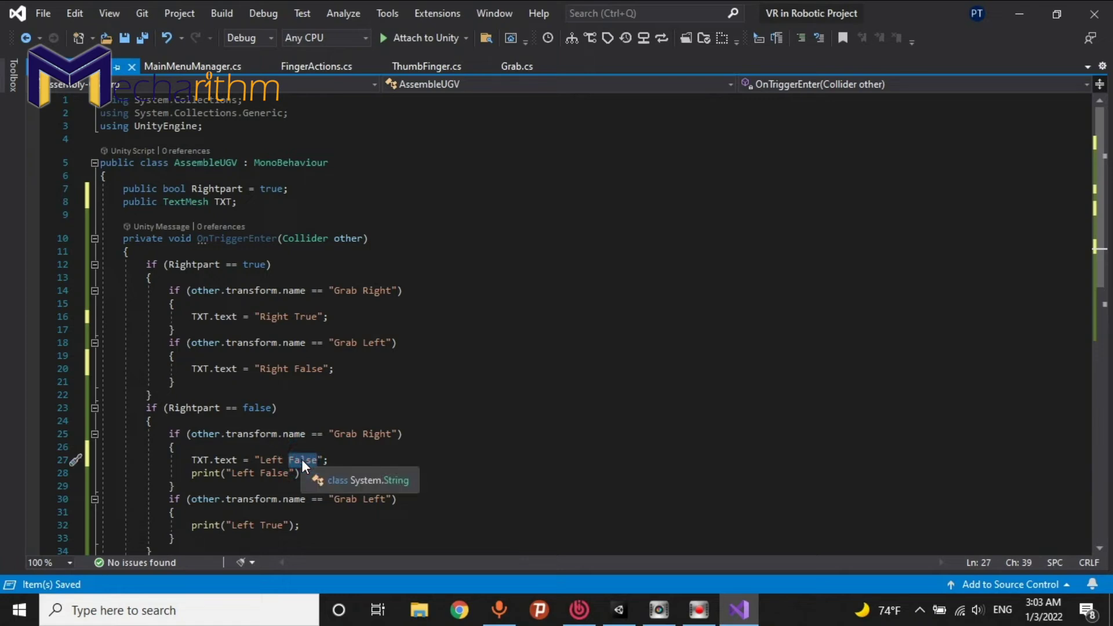
pyautogui.moveTo(307, 473); pyautogui.dragTo(70, 478)
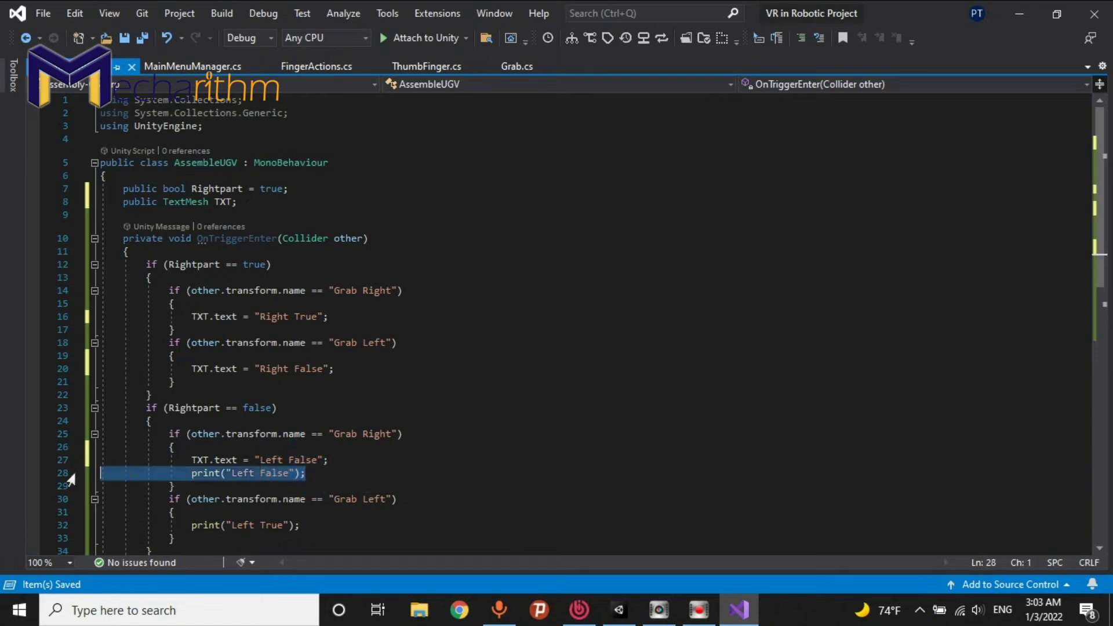
pyautogui.press('BackSpace')
pyautogui.press('BackSpace')
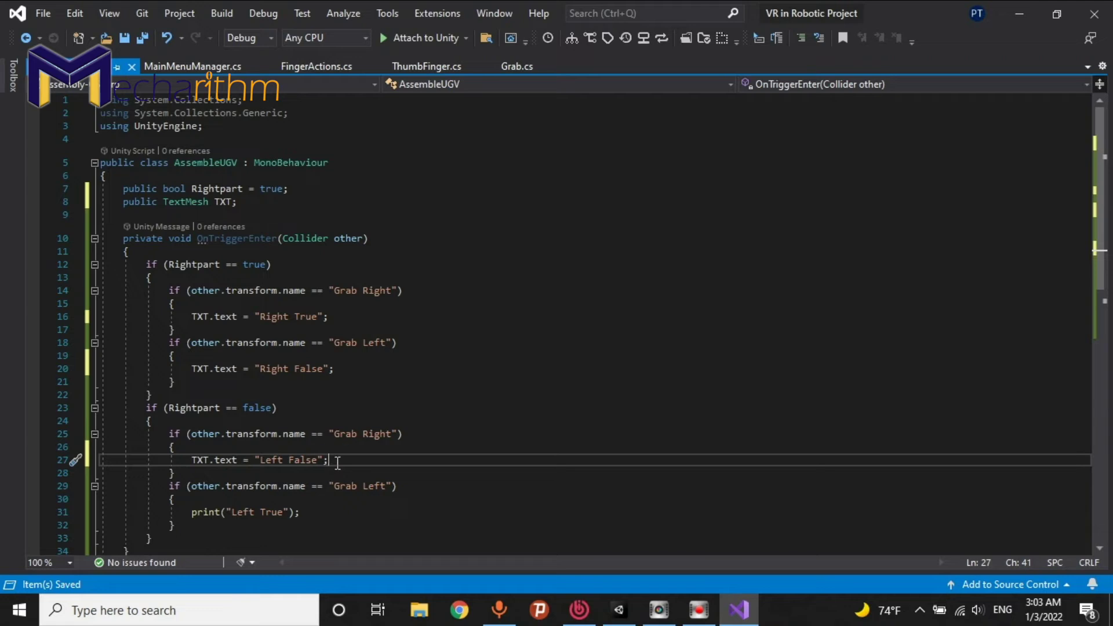
# Replace the final print with TXT.text = "Left True"
pyautogui.moveTo(338, 462); pyautogui.dragTo(31, 466)
pyautogui.hotkey('ctrl', 'c')
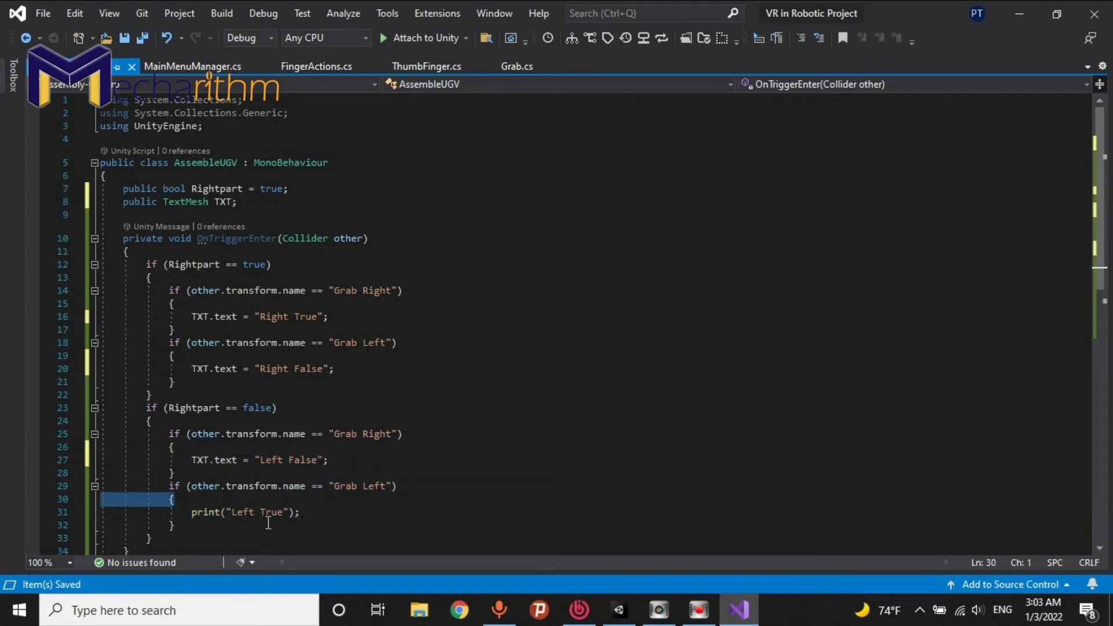
pyautogui.moveTo(308, 512); pyautogui.dragTo(2, 502)
pyautogui.hotkey('ctrl', 'v')
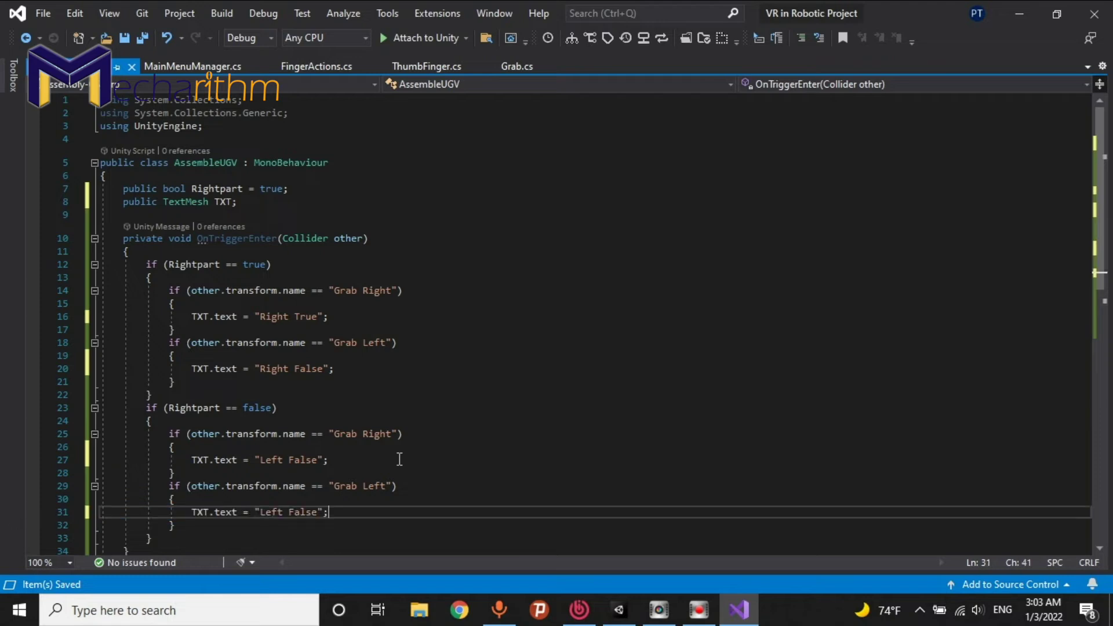
pyautogui.doubleClick(311, 316)
pyautogui.hotkey('ctrl', 'c')
pyautogui.doubleClick(301, 512)
pyautogui.hotkey('ctrl', 'v')
pyautogui.scroll(-3, 457, 472)
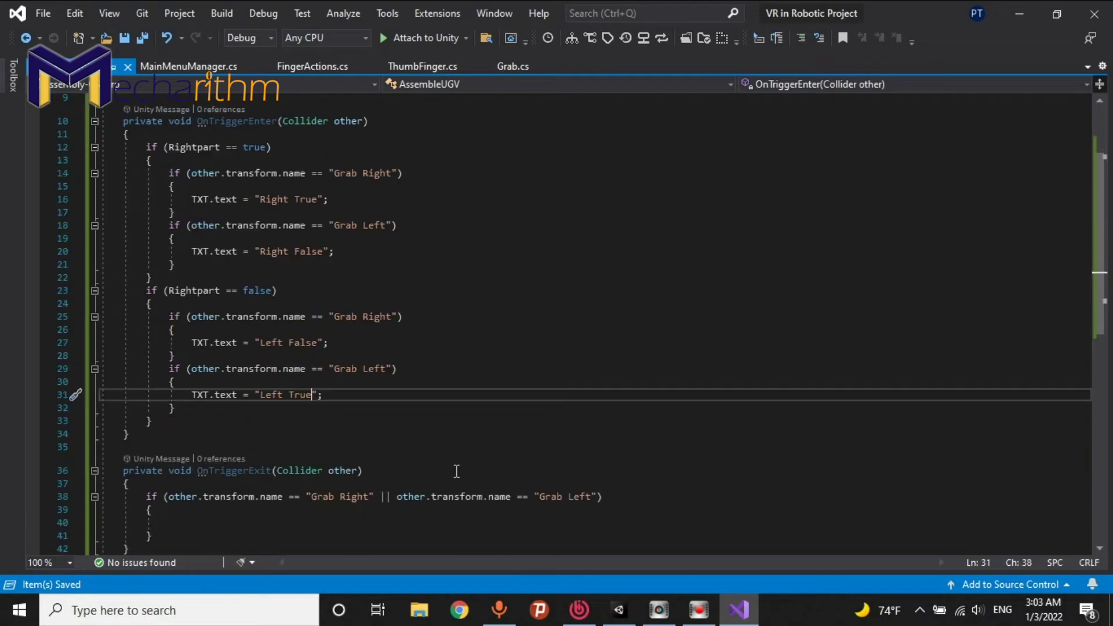
# Make OnTriggerExit set TXT.text to "" and save the script
pyautogui.scroll(-1, 271, 480)
pyautogui.moveTo(248, 355); pyautogui.dragTo(52, 357)
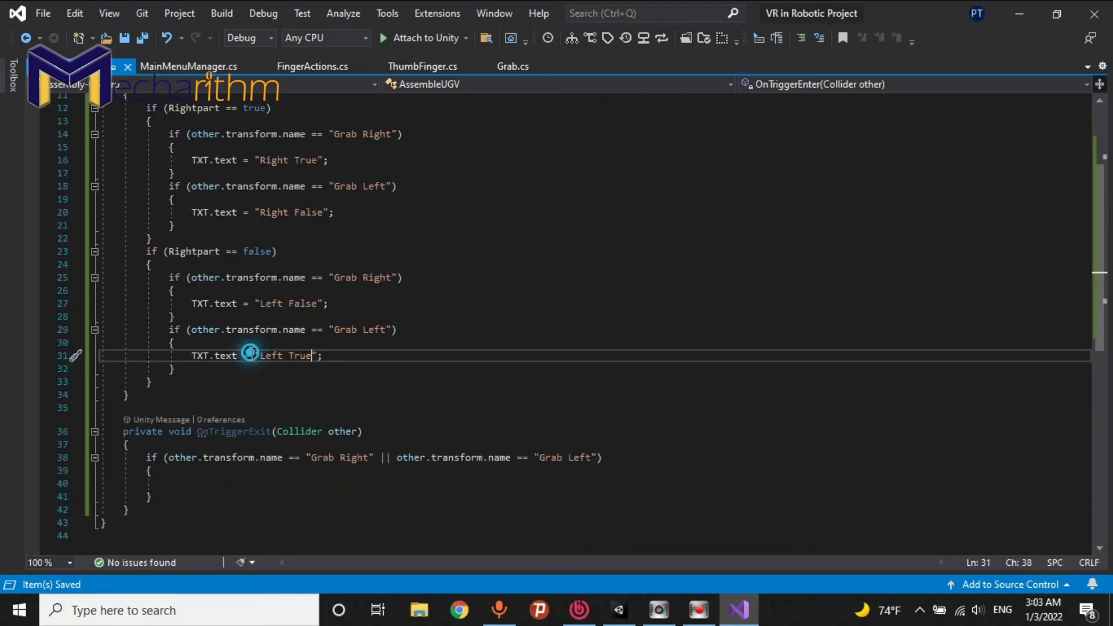
pyautogui.hotkey('ctrl', 'c')
pyautogui.click(205, 486)
pyautogui.hotkey('ctrl', 'v')
pyautogui.write('""')
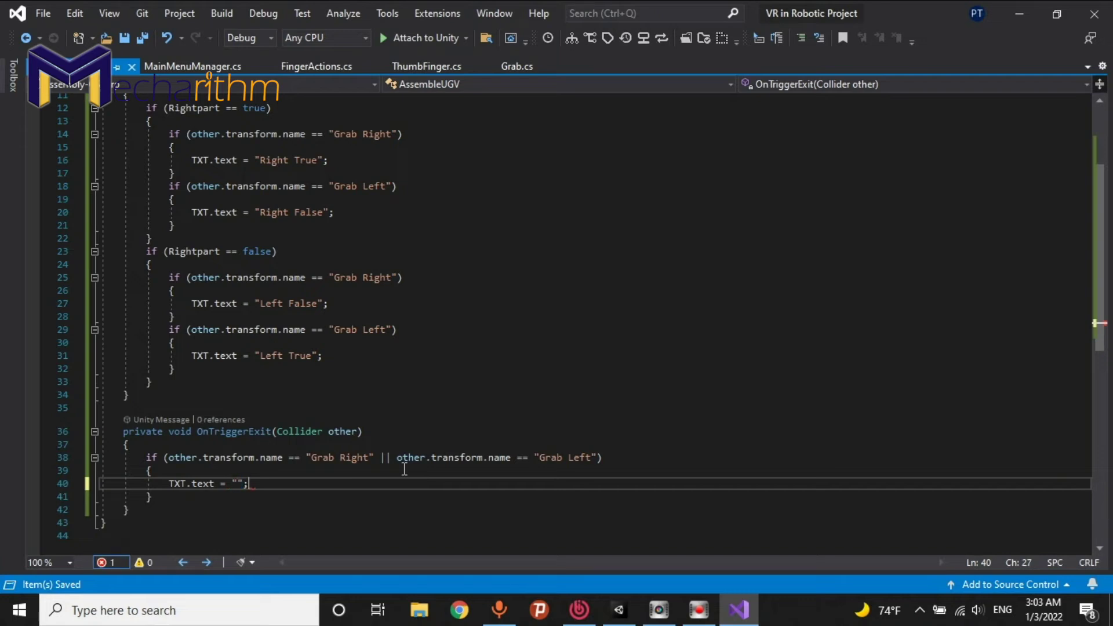
pyautogui.hotkey('ctrl', 's')
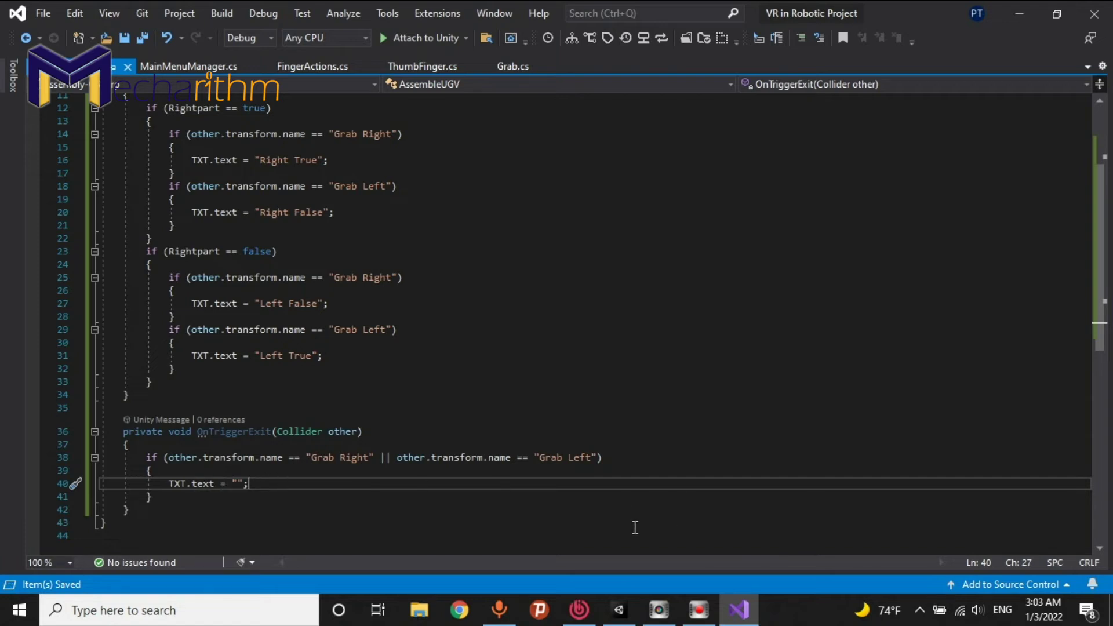
# Return to the Unity editor so the scripts recompile
pyautogui.scroll(4, 469, 457)
pyautogui.scroll(-2, 469, 456)
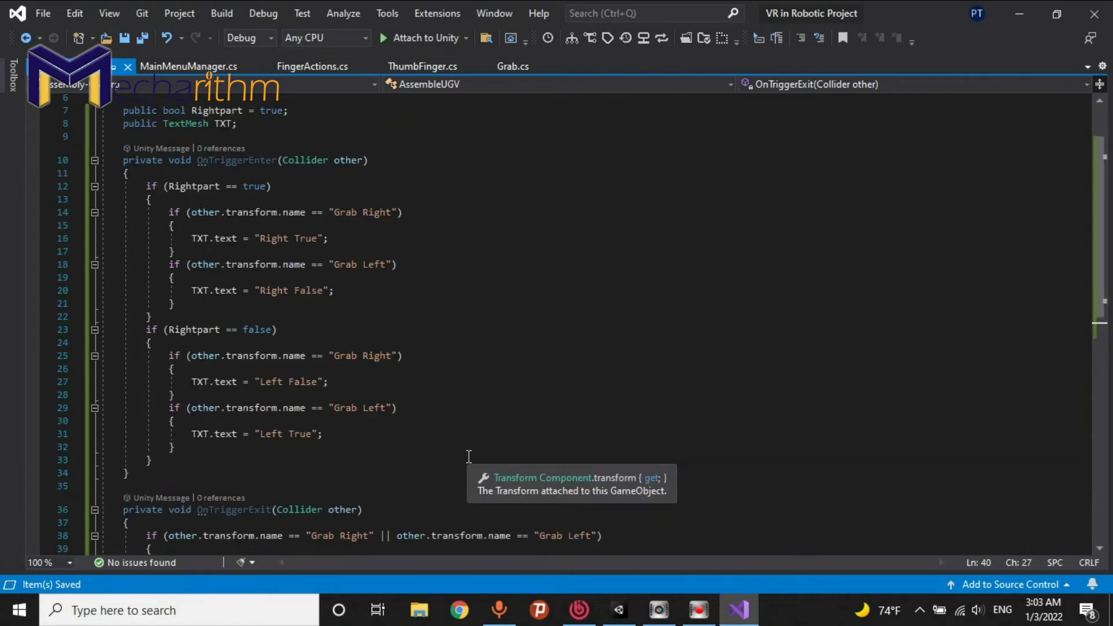
pyautogui.click(619, 609)
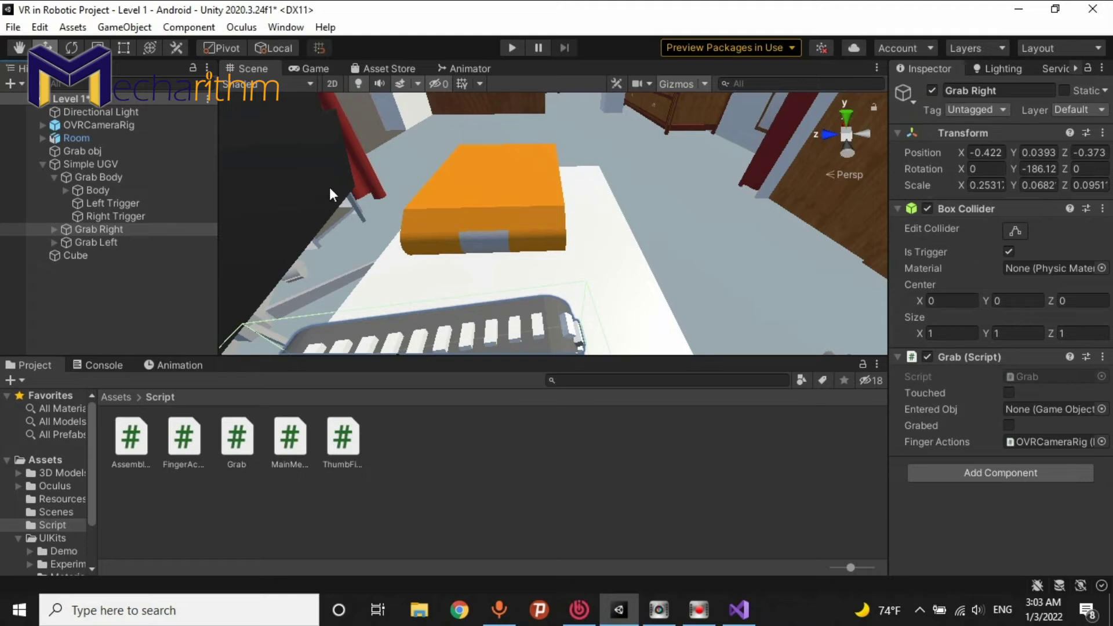
# Add a 3D Text object (New Text, reading Hello World) as a child of Right Trigger
pyautogui.click(116, 204)
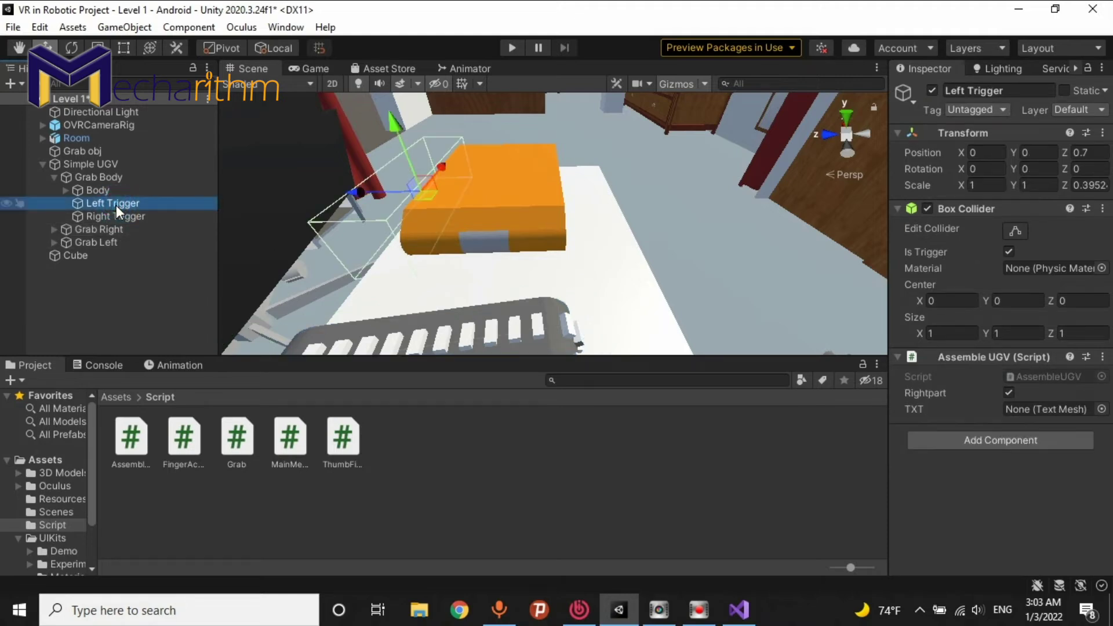
pyautogui.click(113, 216)
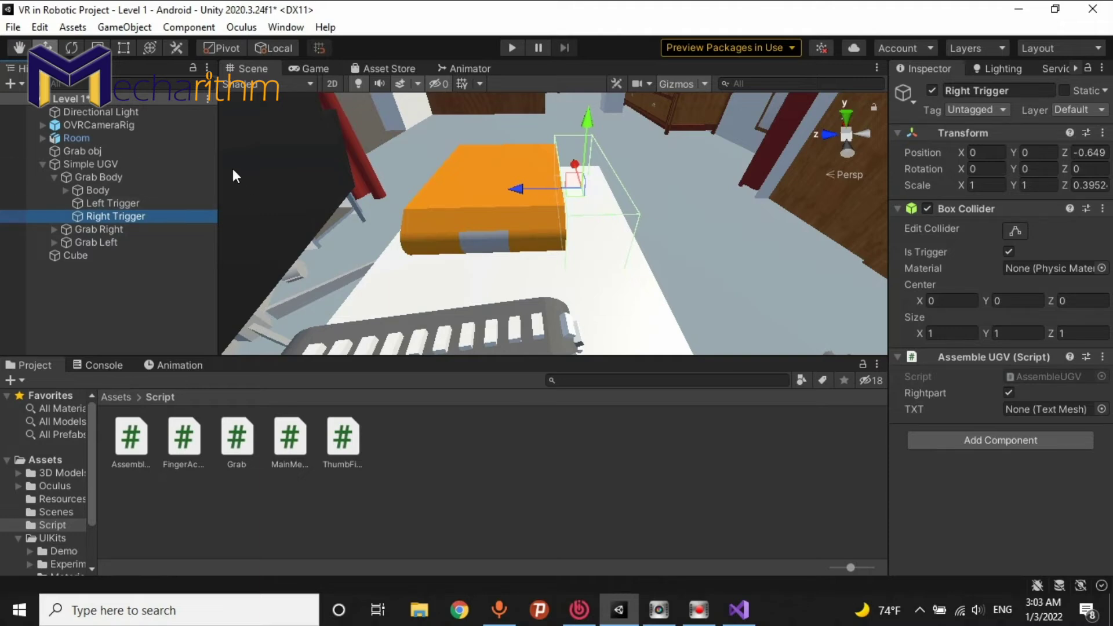
pyautogui.rightClick(107, 216)
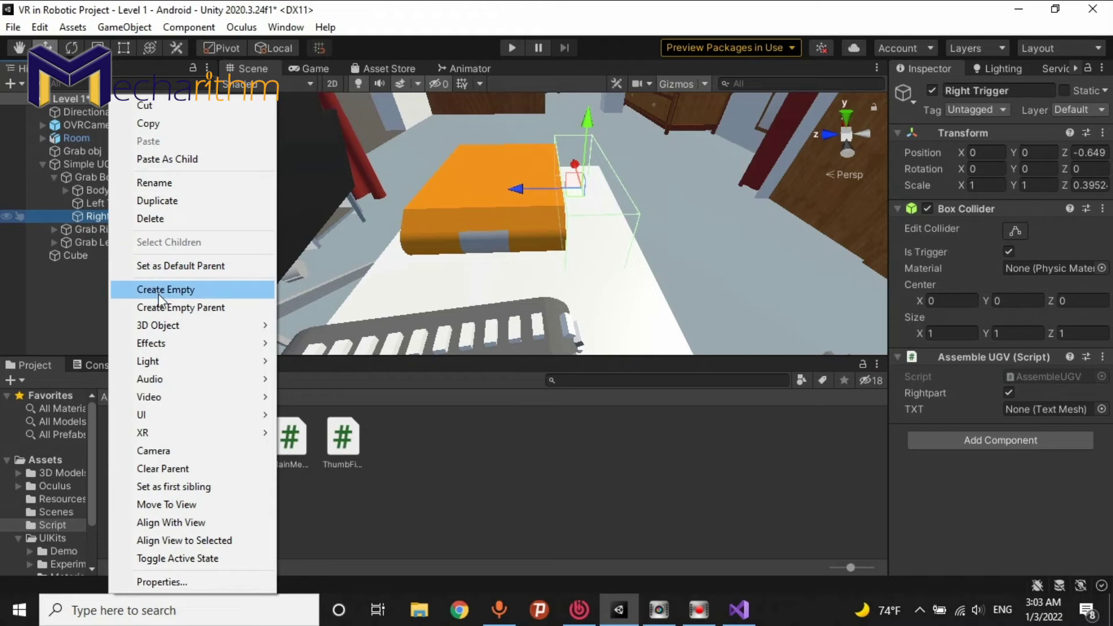
pyautogui.moveTo(170, 327)
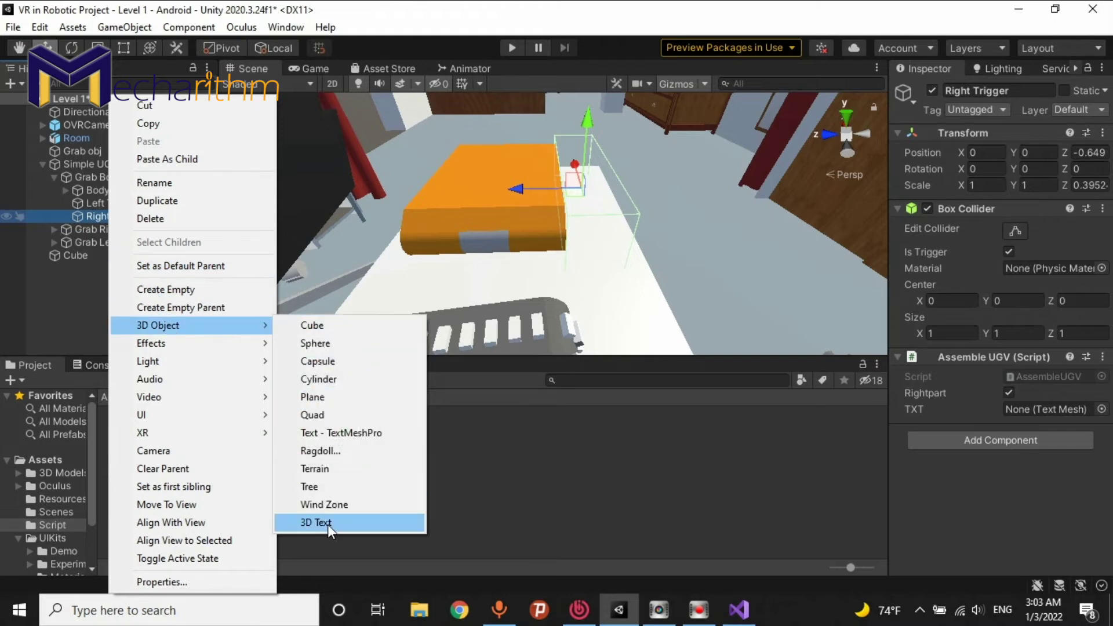
pyautogui.click(350, 525)
pyautogui.moveTo(660, 242)
pyautogui.mouseDown(button='right')
pyautogui.moveTo(673, 186)
pyautogui.moveTo(520, 183)
pyautogui.mouseUp(button='right')
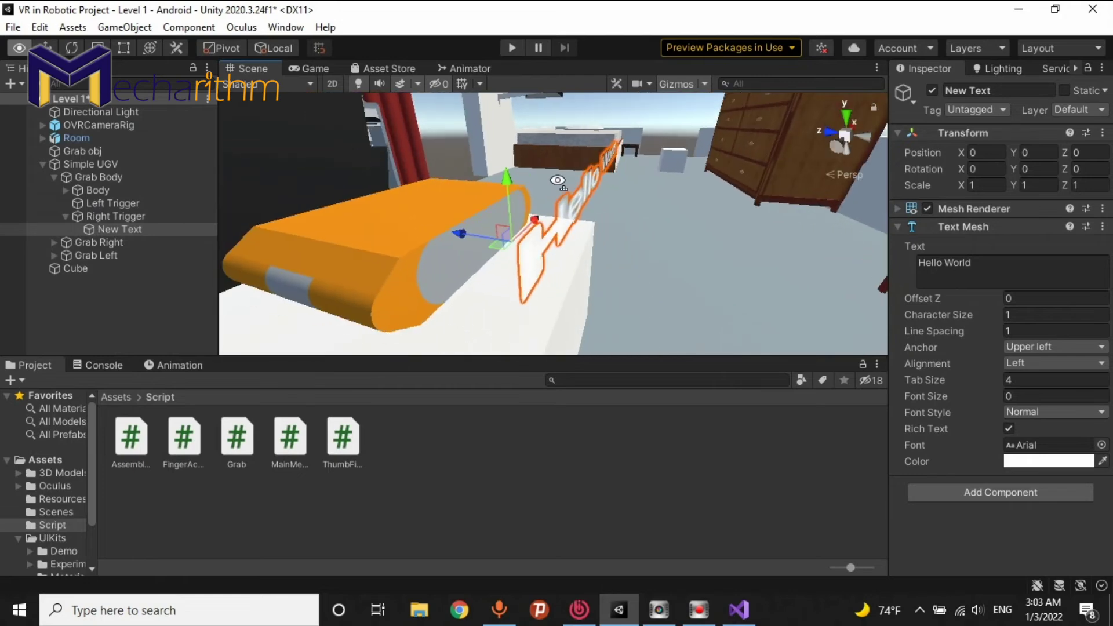
# Raise the Hello World text above the body and scale it down
pyautogui.moveTo(509, 178); pyautogui.dragTo(538, 46)
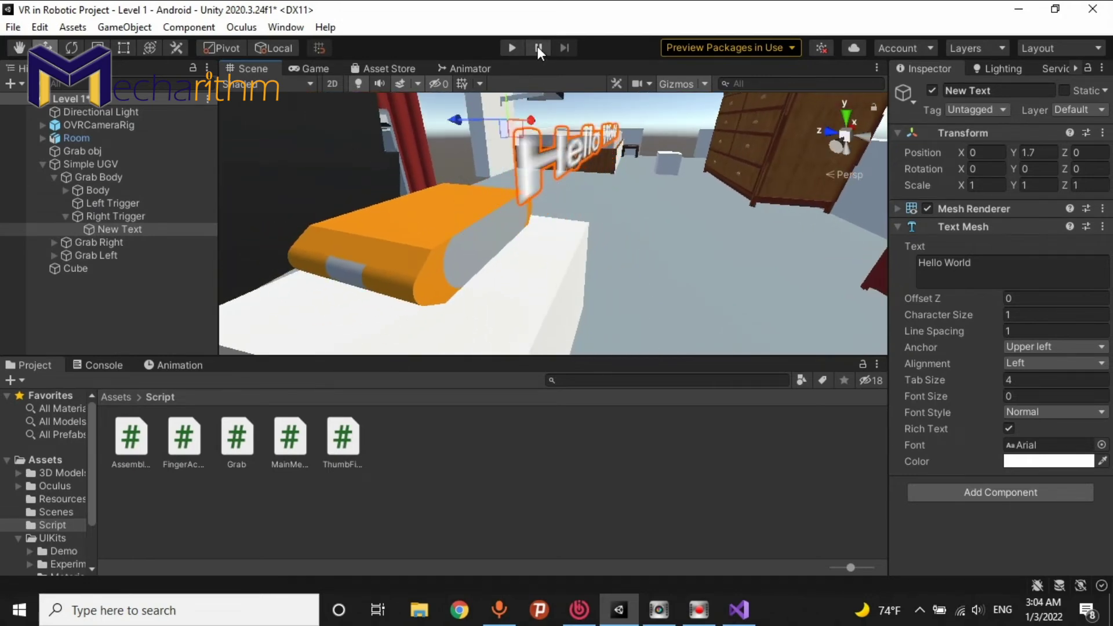
pyautogui.press('r')
pyautogui.moveTo(511, 122)
pyautogui.mouseDown()
pyautogui.moveTo(500, 172)
pyautogui.moveTo(538, 193)
pyautogui.moveTo(499, 225)
pyautogui.mouseUp()
pyautogui.press('f')
pyautogui.press('e')
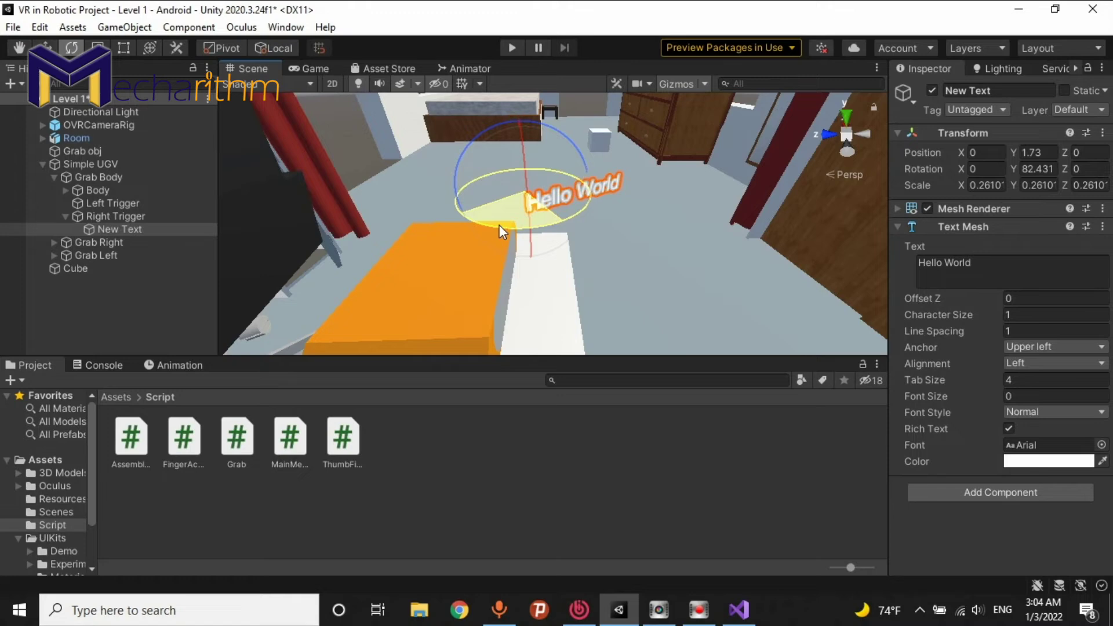
# Make the text black with font size 500
pyautogui.click(1027, 460)
pyautogui.moveTo(984, 327); pyautogui.dragTo(950, 369)
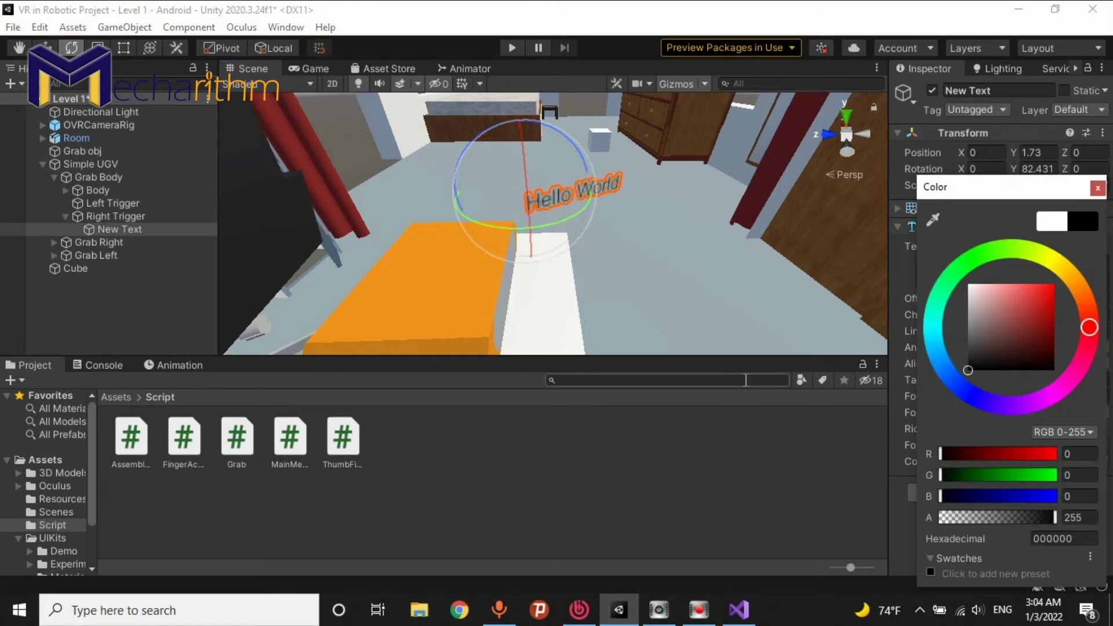
pyautogui.click(737, 393)
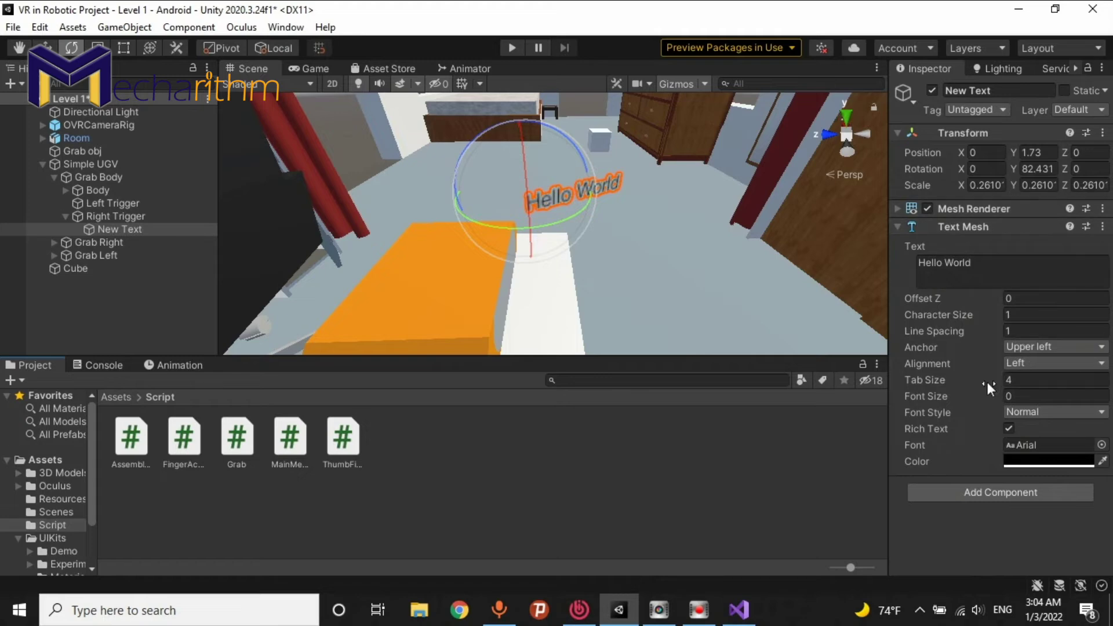
pyautogui.moveTo(983, 398); pyautogui.dragTo(879, 332)
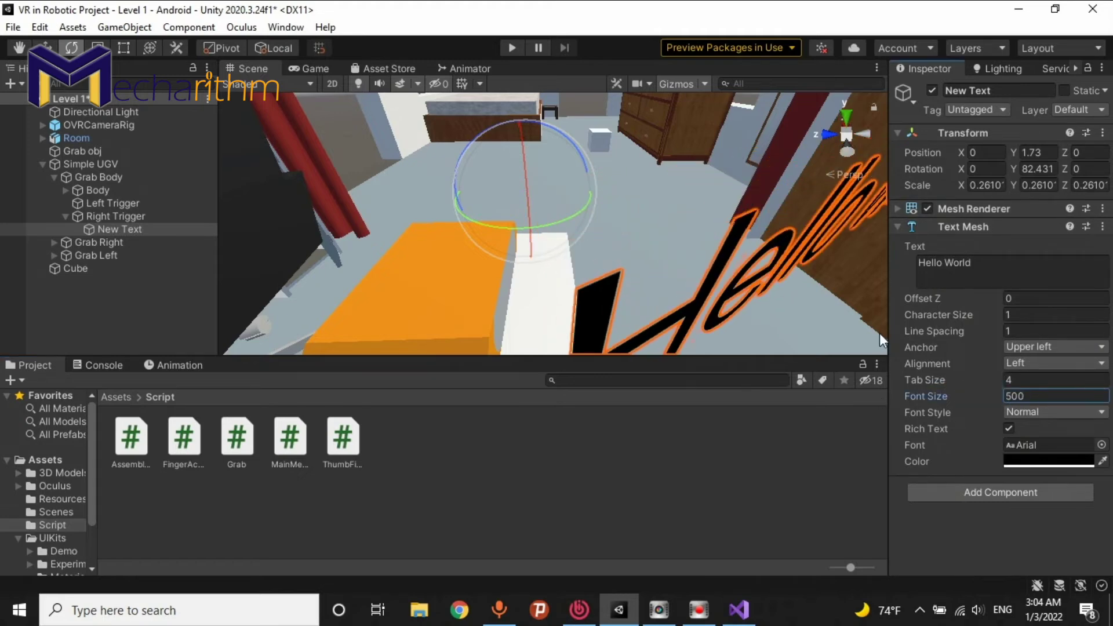
# Shrink the enlarged text and reposition it beside the body
pyautogui.moveTo(713, 191); pyautogui.dragTo(572, 189, button='right')
pyautogui.press('r')
pyautogui.moveTo(542, 196)
pyautogui.mouseDown()
pyautogui.moveTo(512, 231)
pyautogui.moveTo(525, 224)
pyautogui.mouseUp()
pyautogui.press('w')
pyautogui.moveTo(592, 193); pyautogui.dragTo(557, 196)
pyautogui.click(624, 440)
pyautogui.moveTo(620, 208)
pyautogui.mouseDown(button='right')
pyautogui.moveTo(636, 223)
pyautogui.moveTo(521, 244)
pyautogui.mouseUp(button='right')
# Rename the text Rigth TXT and assign it to Right Trigger's TXT field
pyautogui.click(128, 228)
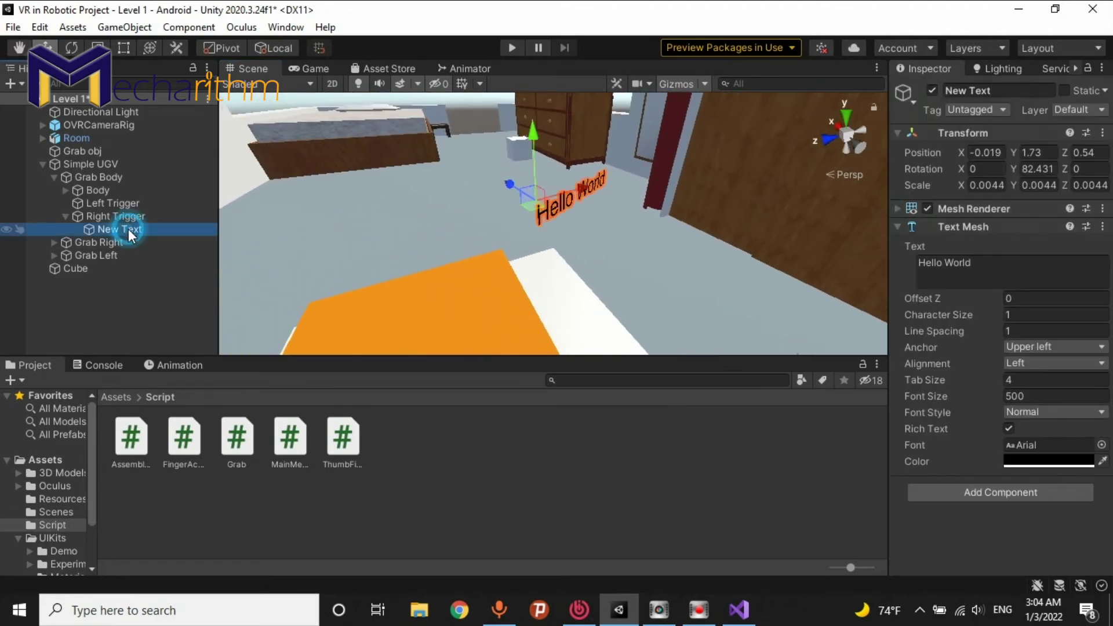
pyautogui.write('Rig')
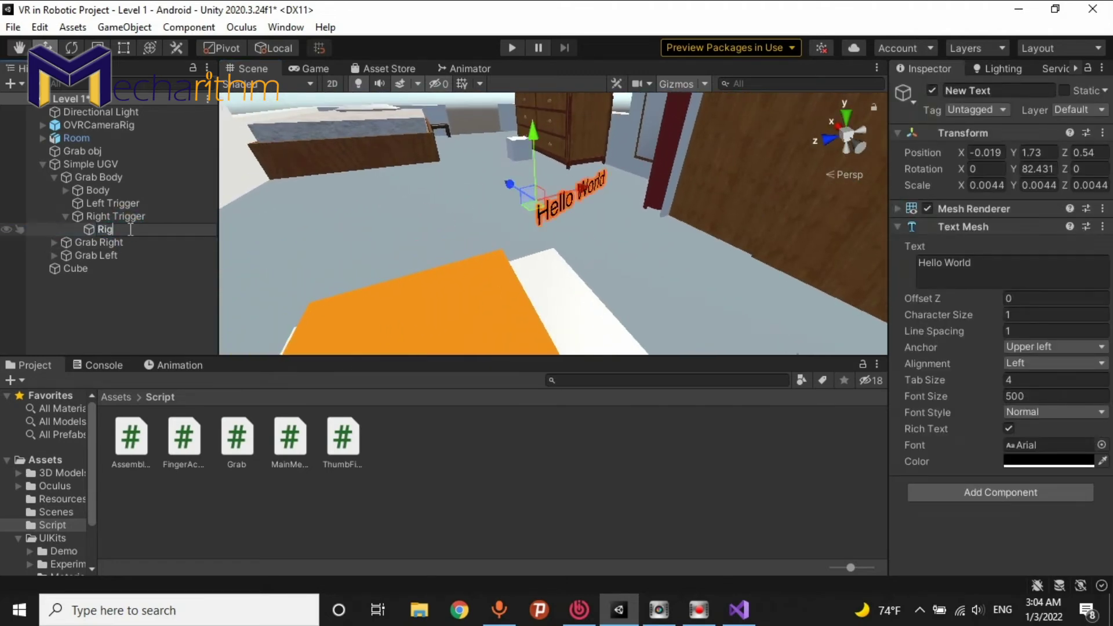
pyautogui.write('th TXT')
pyautogui.press('Return')
pyautogui.click(116, 215)
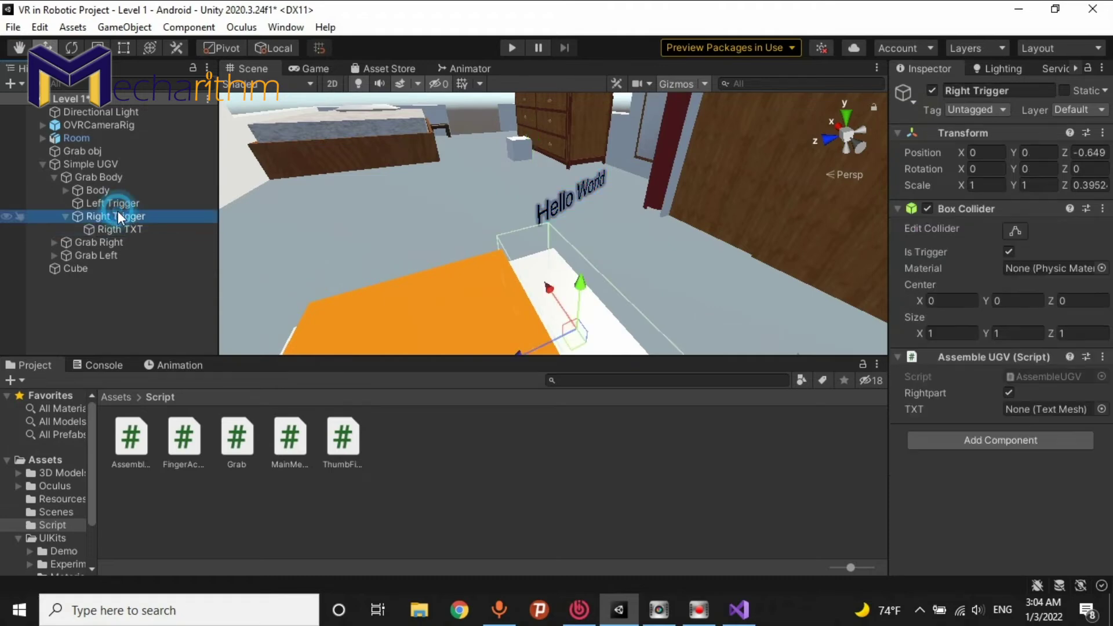
pyautogui.moveTo(116, 230)
pyautogui.mouseDown()
pyautogui.moveTo(1058, 395)
pyautogui.moveTo(1049, 408)
pyautogui.mouseUp()
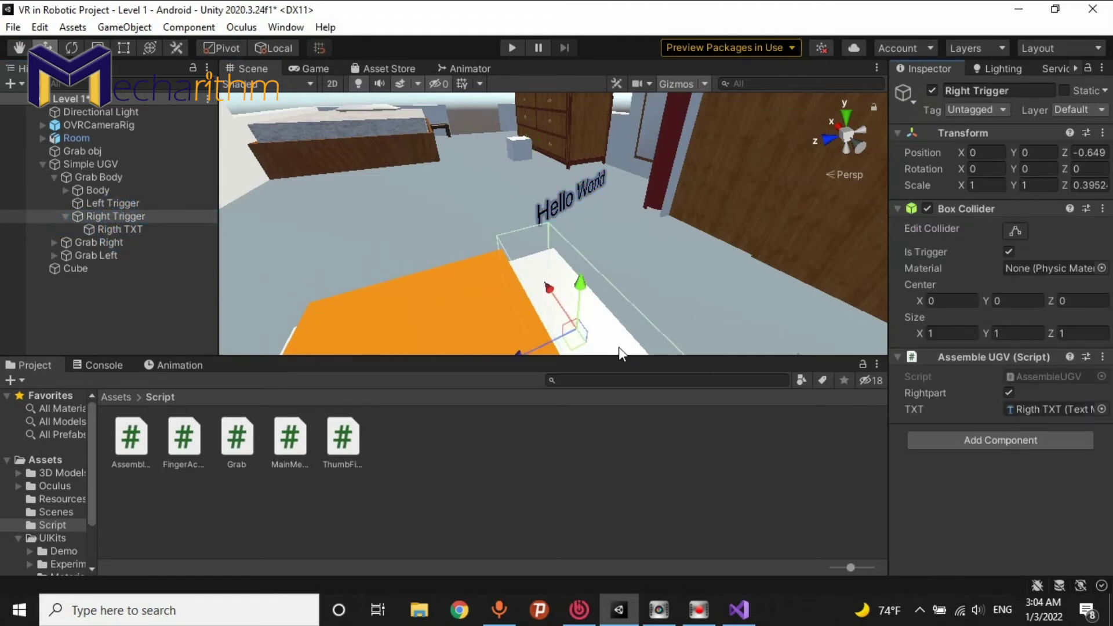
# Uncheck Rightpart on Left Trigger and duplicate Rigth TXT under Left Trigger
pyautogui.click(122, 204)
pyautogui.click(1008, 393)
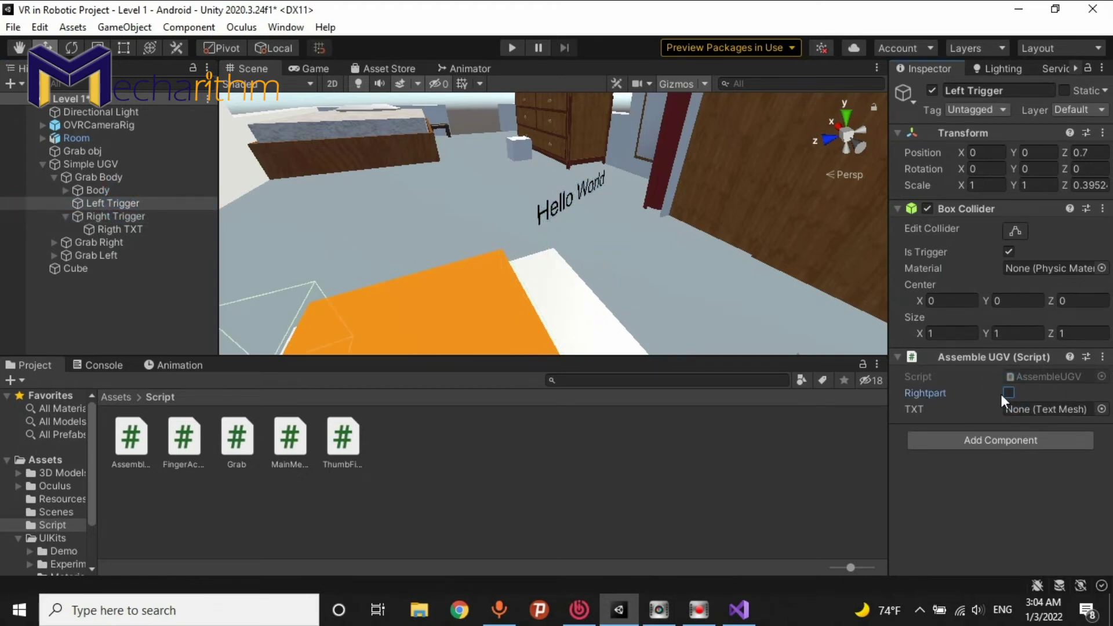
pyautogui.click(116, 229)
pyautogui.hotkey('ctrl', 'd')
pyautogui.moveTo(114, 240); pyautogui.dragTo(114, 203)
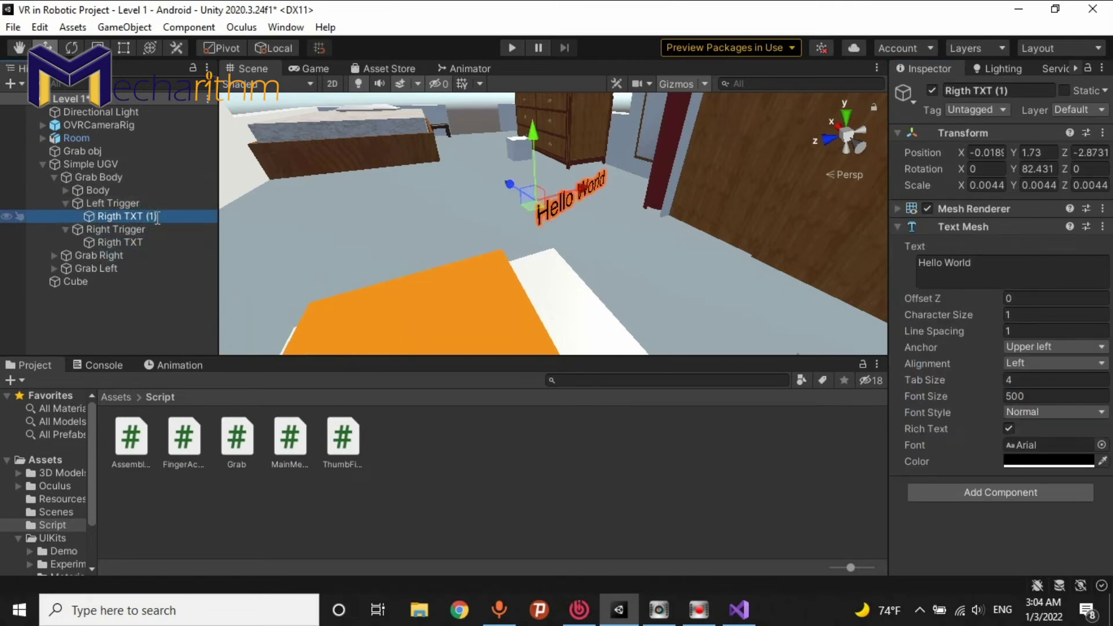
# Rename the copy to Left TXT and correct Rigth TXT to Right TXT
pyautogui.click(157, 216)
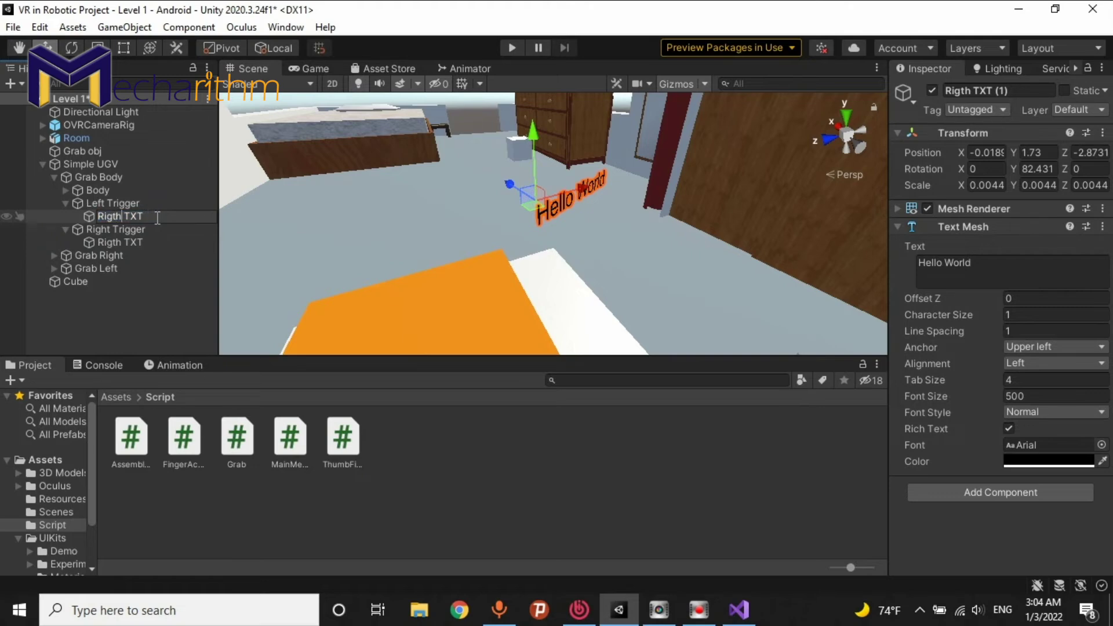
pyautogui.press('BackSpace')
pyautogui.press('BackSpace')
pyautogui.press('BackSpace')
pyautogui.write('Left')
pyautogui.press('Return')
pyautogui.press('Down')
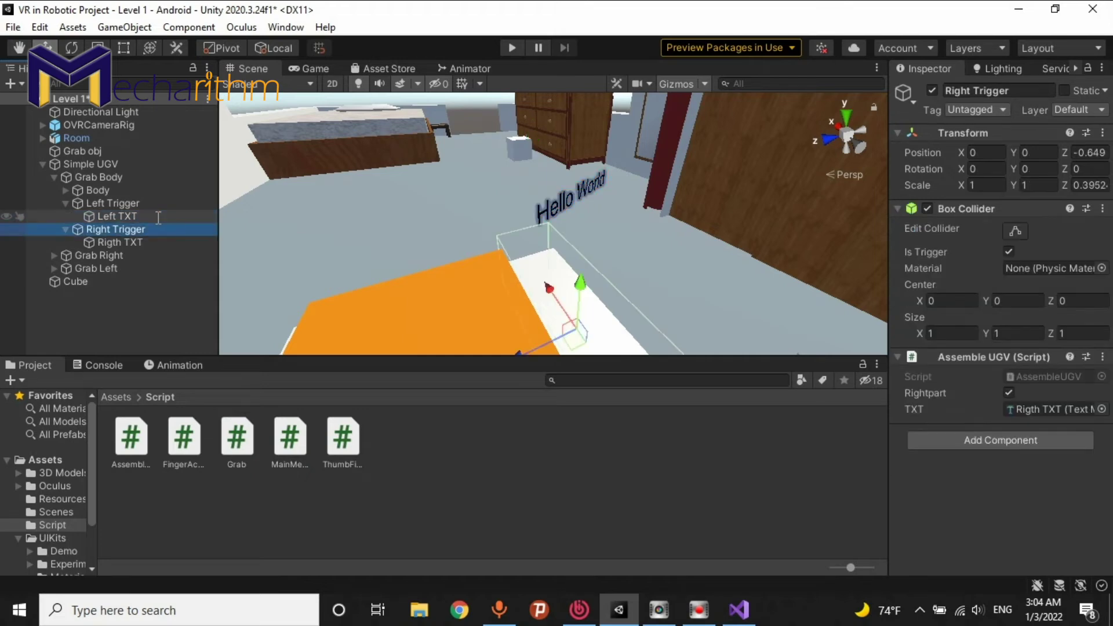
pyautogui.press('Down')
pyautogui.press('F2')
pyautogui.press('BackSpace')
pyautogui.press('Right')
pyautogui.write('t')
pyautogui.press('Return')
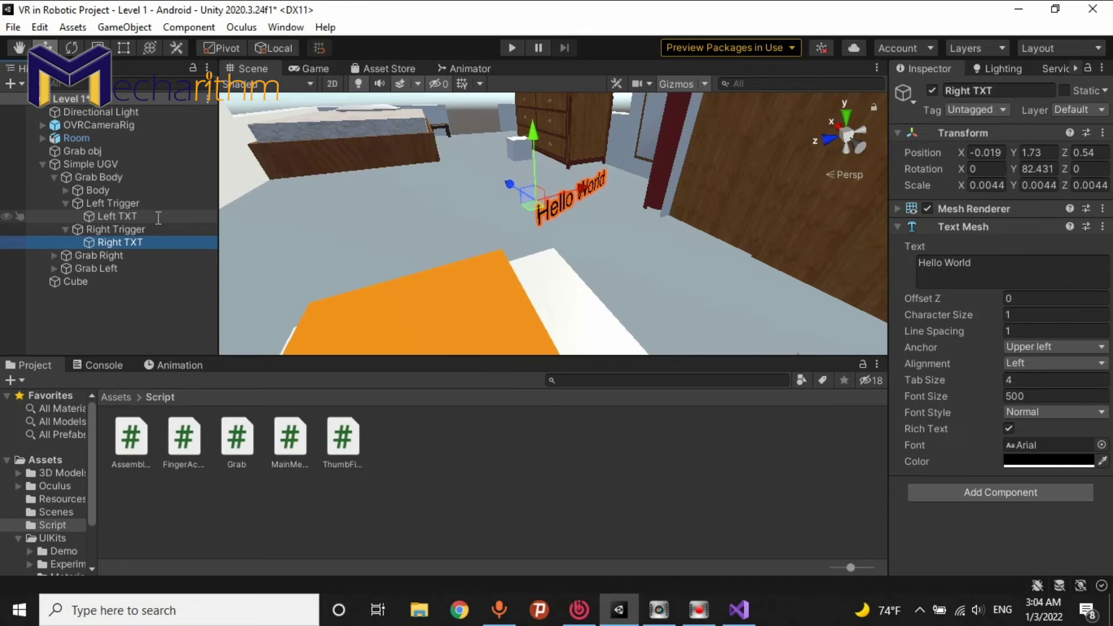
# Move Left TXT lower-left, clear the Hello World text on both labels, and save the scene
pyautogui.click(137, 204)
pyautogui.doubleClick(137, 216)
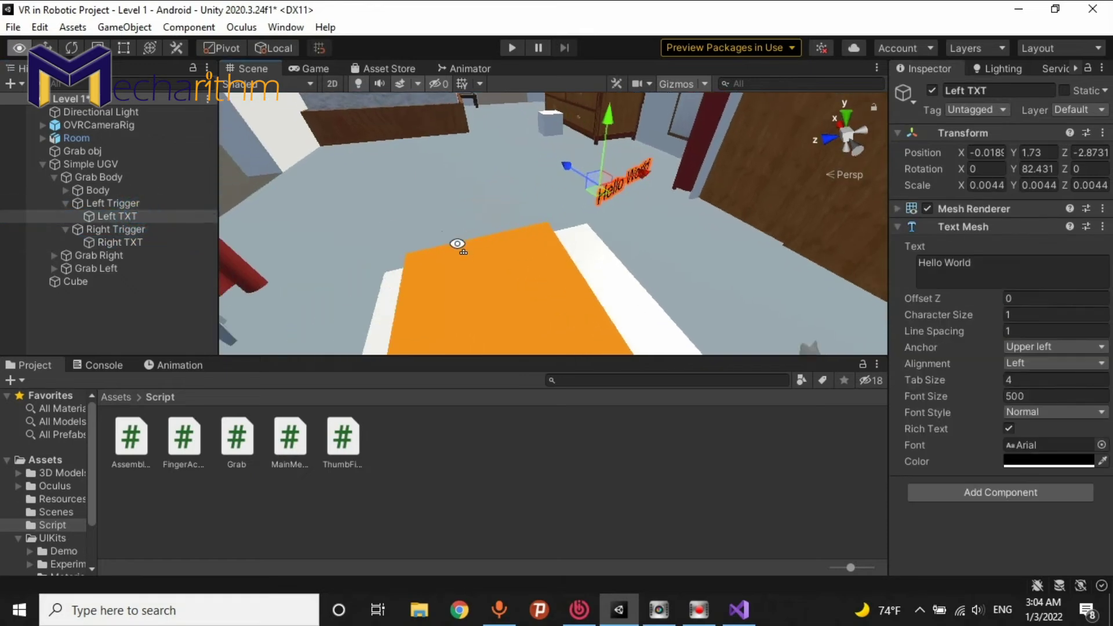
pyautogui.moveTo(688, 178); pyautogui.dragTo(359, 229)
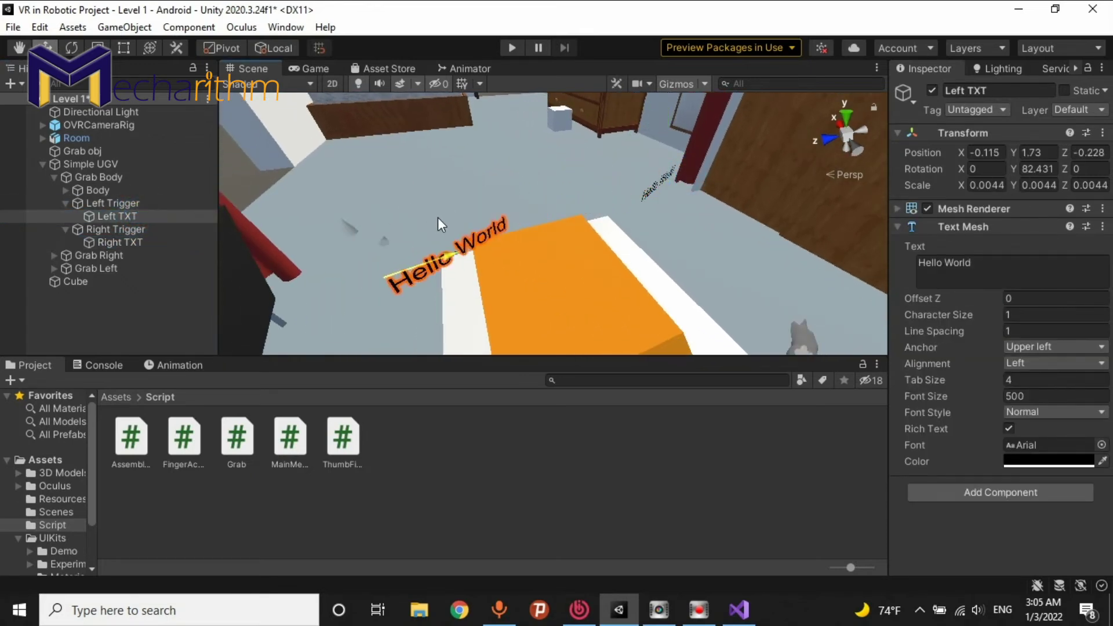
pyautogui.keyDown('ctrl'); pyautogui.click(122, 243); pyautogui.keyUp('ctrl')
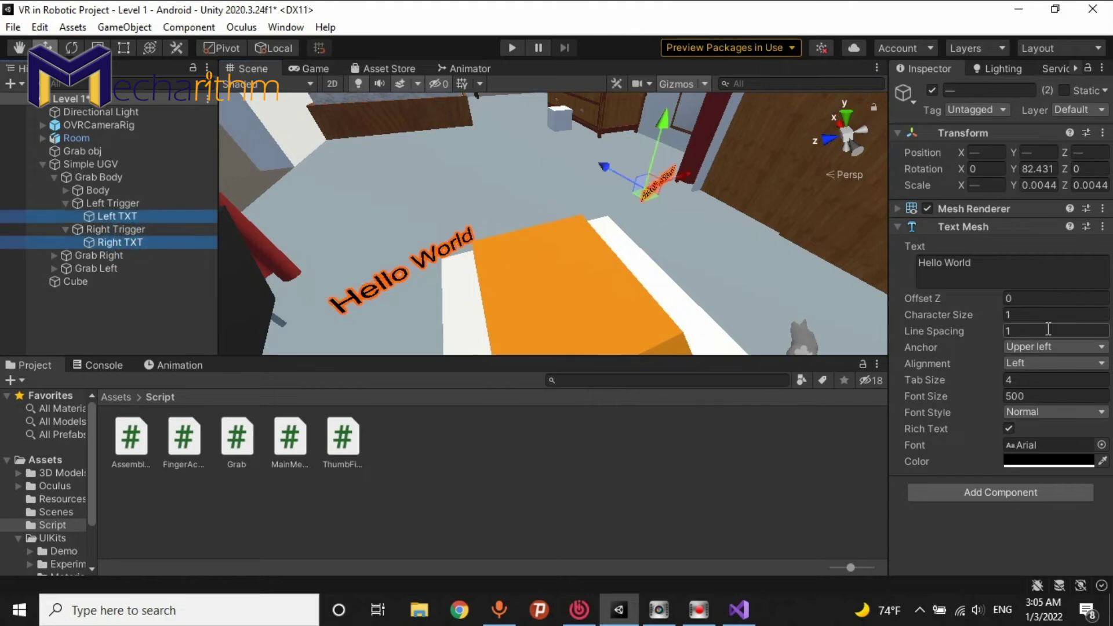
pyautogui.click(986, 260)
pyautogui.press('BackSpace')
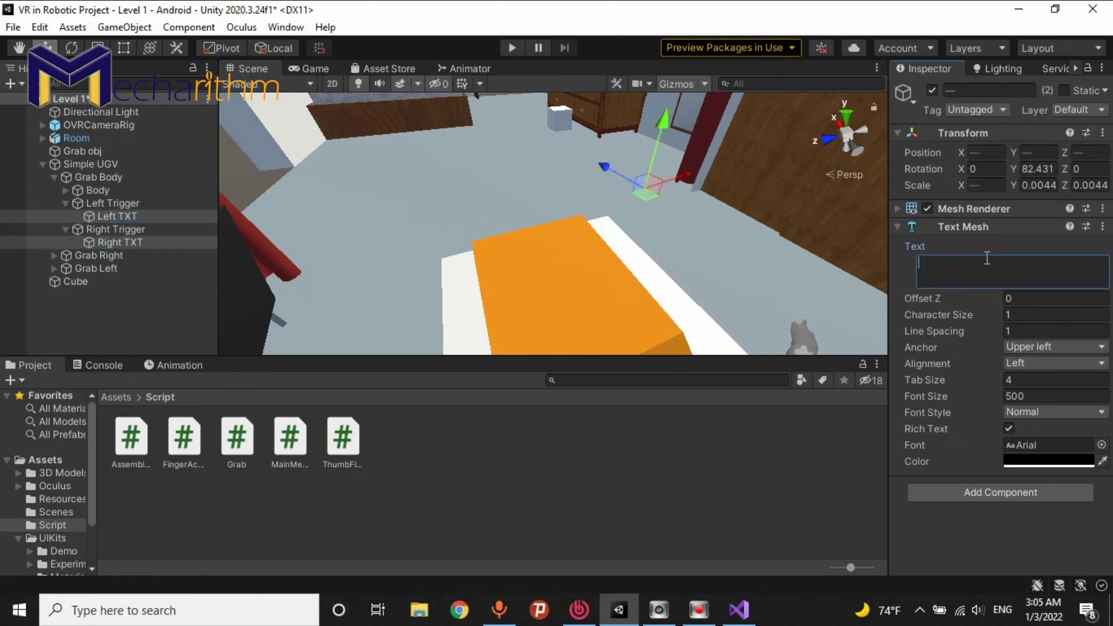
pyautogui.hotkey('ctrl', 's')
# Assign Left TXT to Left Trigger's TXT field and collapse the hierarchy
pyautogui.click(131, 206)
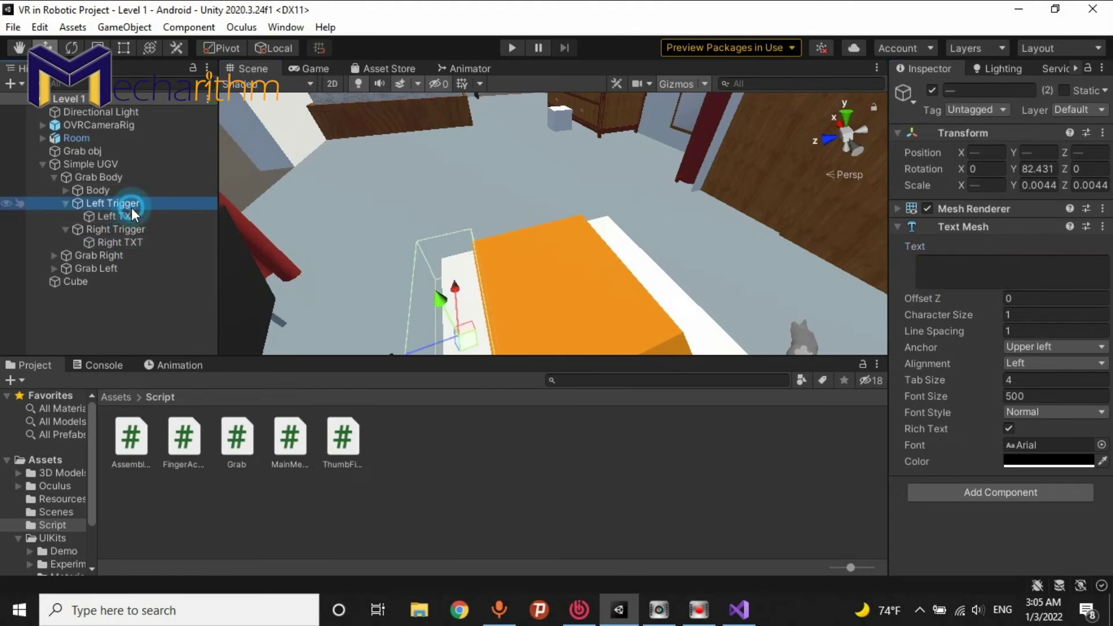
pyautogui.moveTo(121, 217); pyautogui.dragTo(1049, 409)
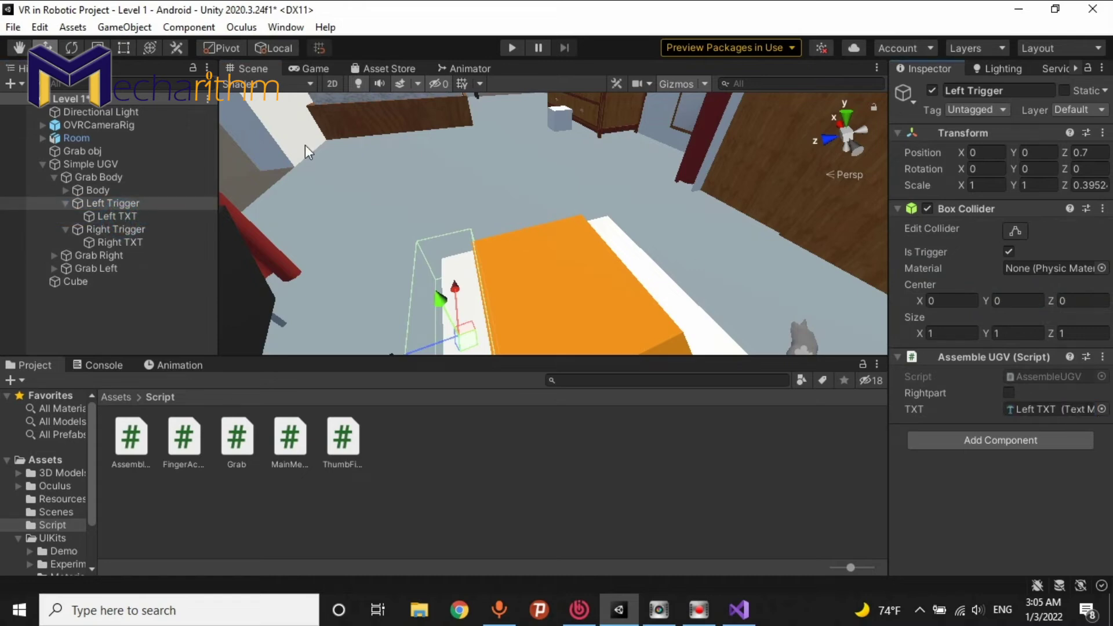
pyautogui.click(65, 203)
pyautogui.click(65, 214)
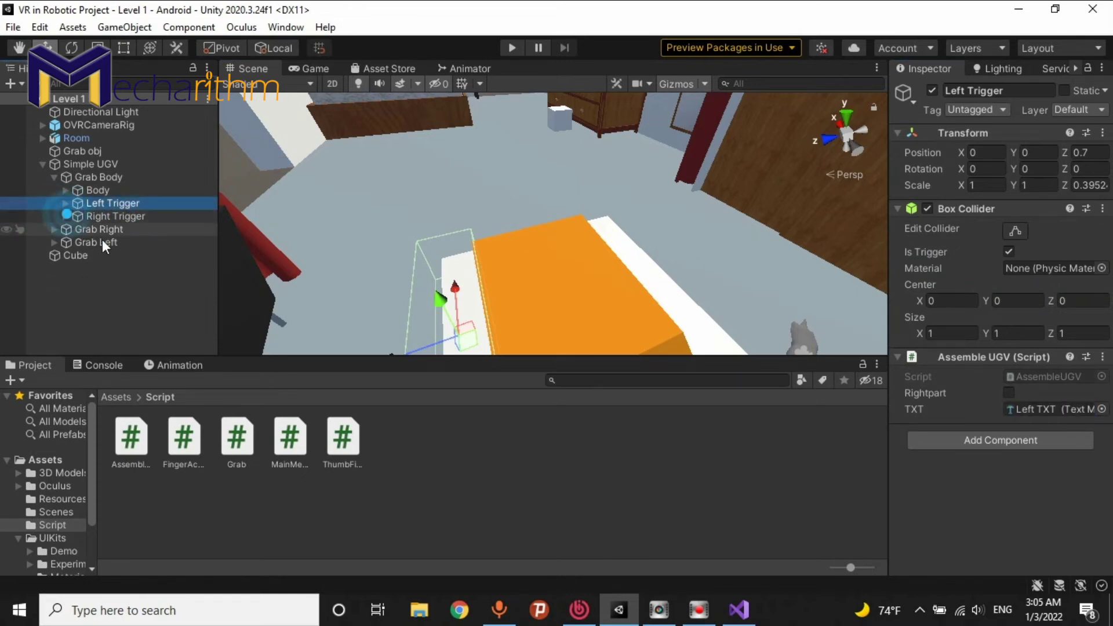
pyautogui.click(53, 175)
pyautogui.click(90, 190)
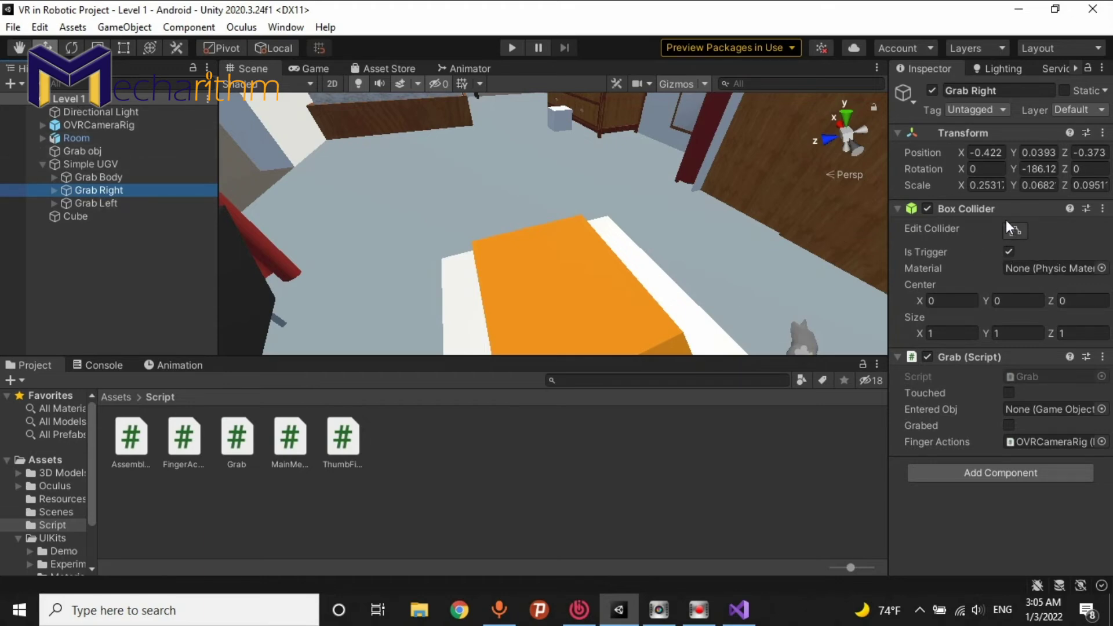
# Add a Box Collider to both Grab Right and Grab Left
pyautogui.click(106, 203)
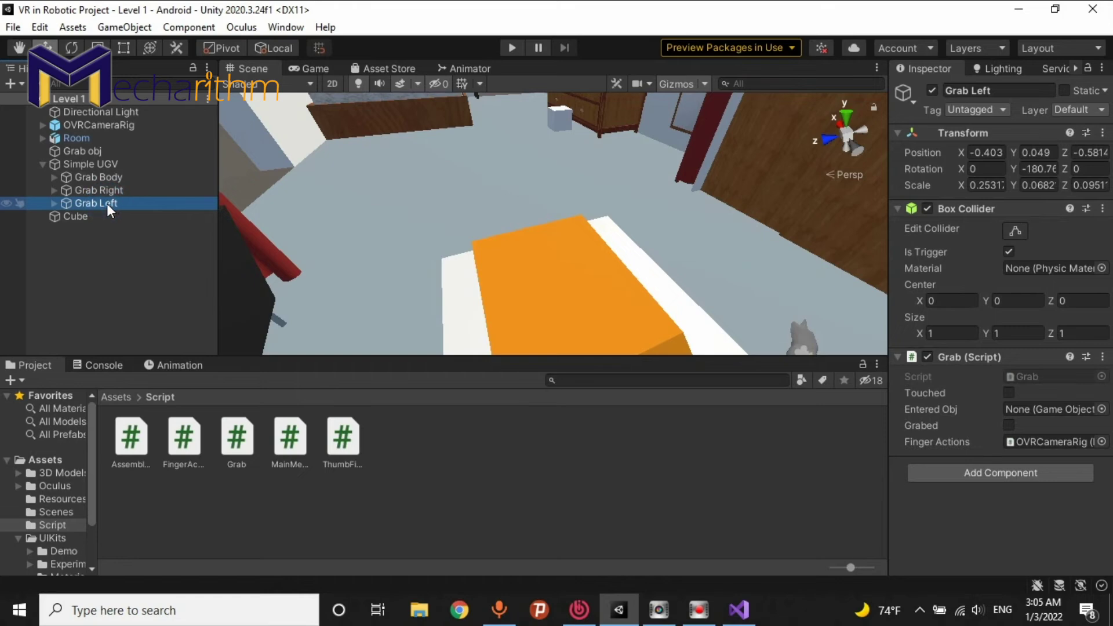
pyautogui.click(88, 177)
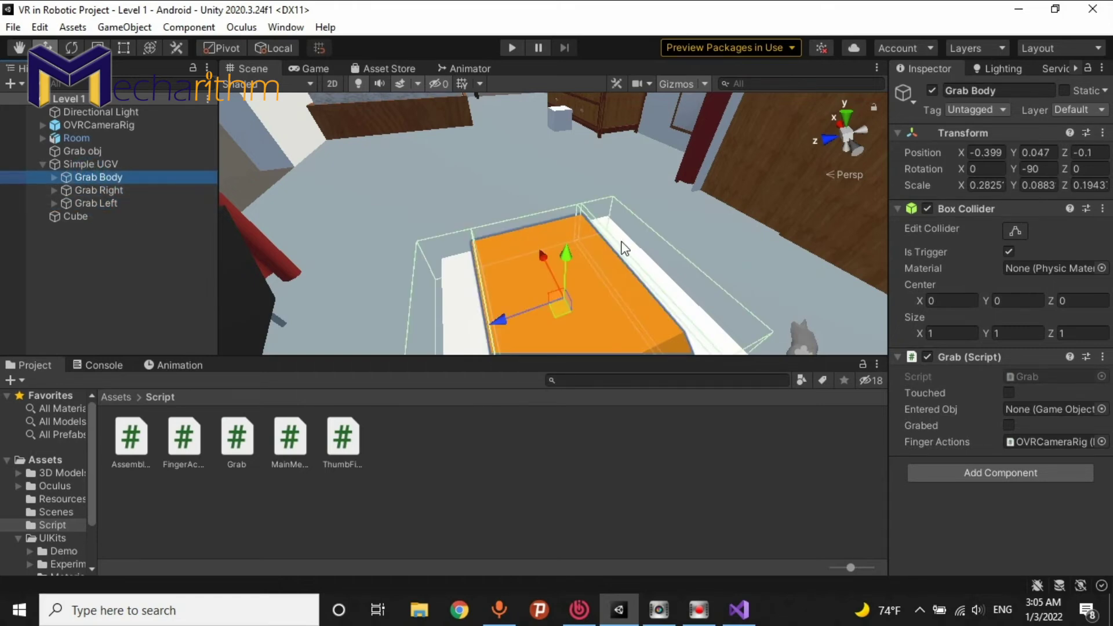
pyautogui.click(54, 179)
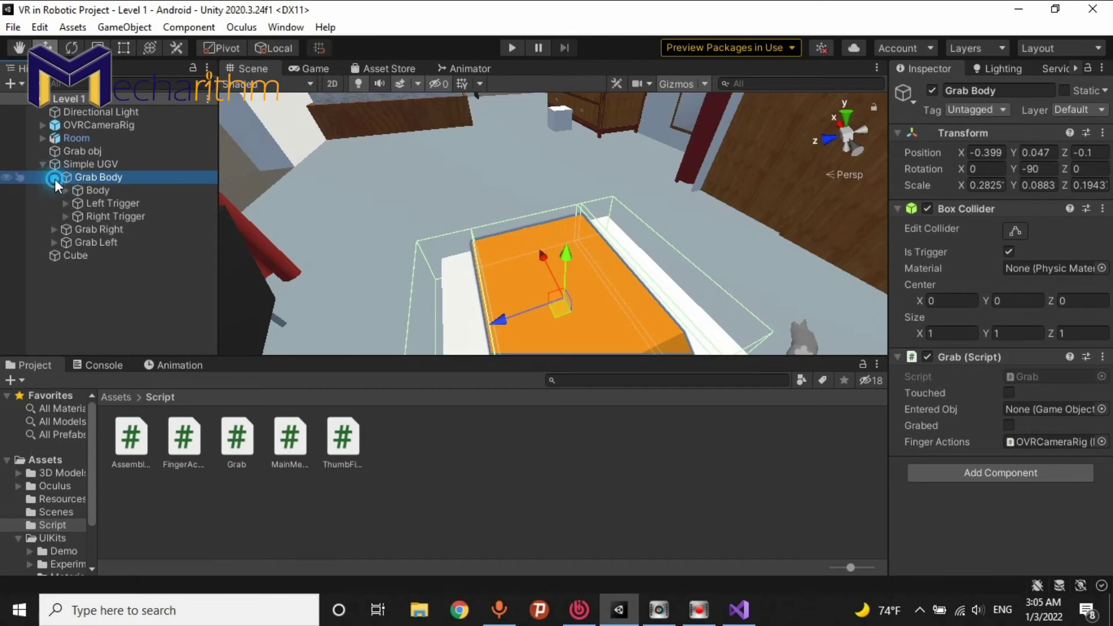
pyautogui.click(55, 180)
pyautogui.click(86, 192)
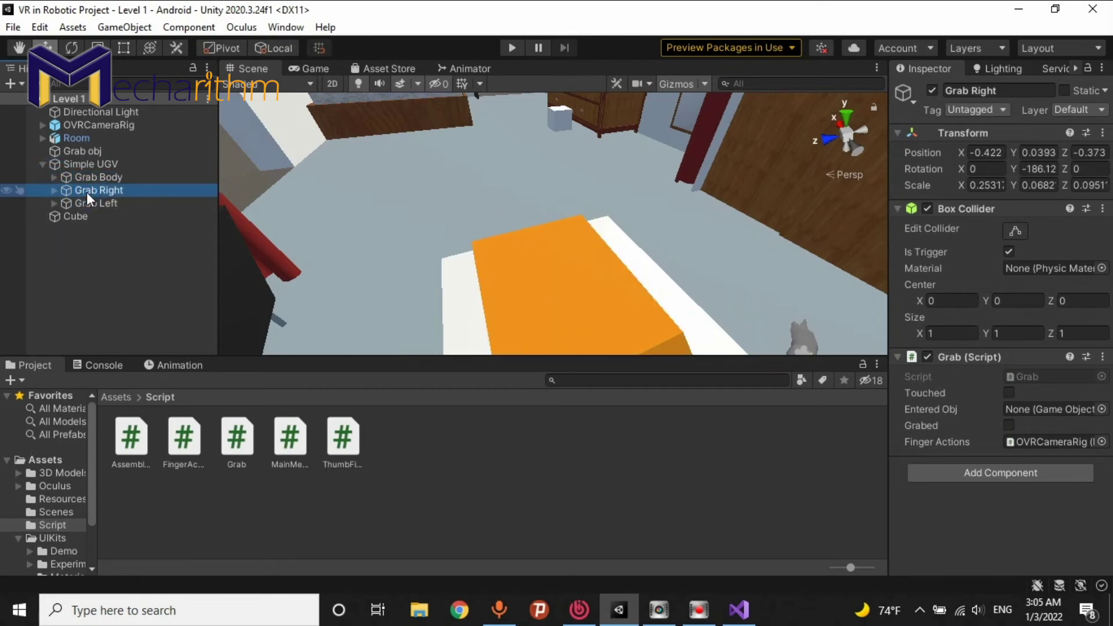
pyautogui.keyDown('ctrl'); pyautogui.click(88, 198); pyautogui.keyUp('ctrl')
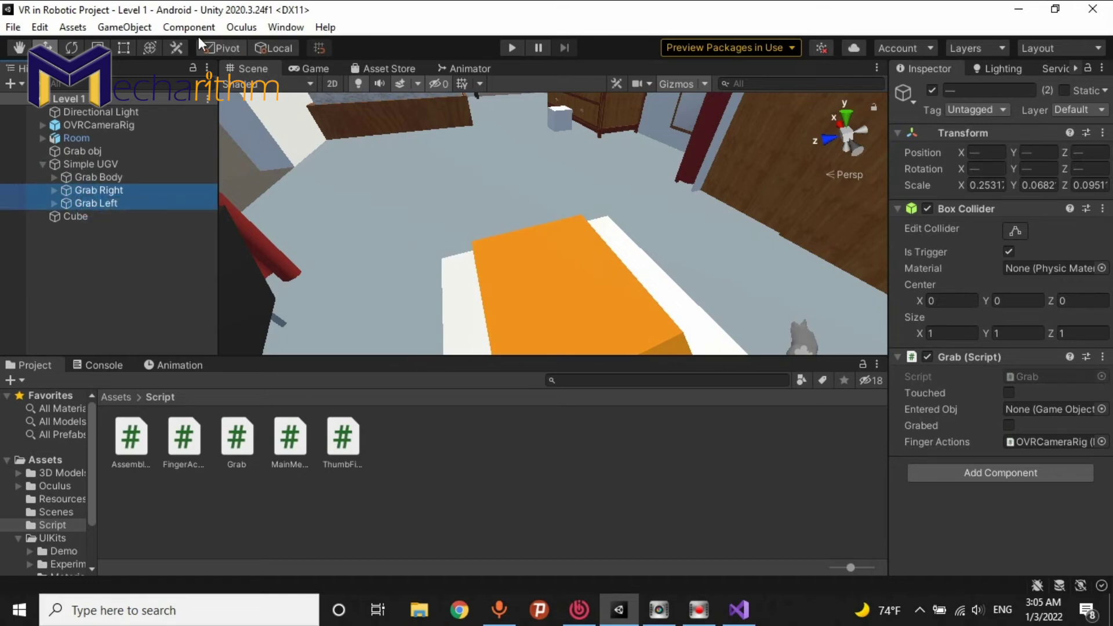
pyautogui.click(188, 27)
pyautogui.moveTo(261, 82)
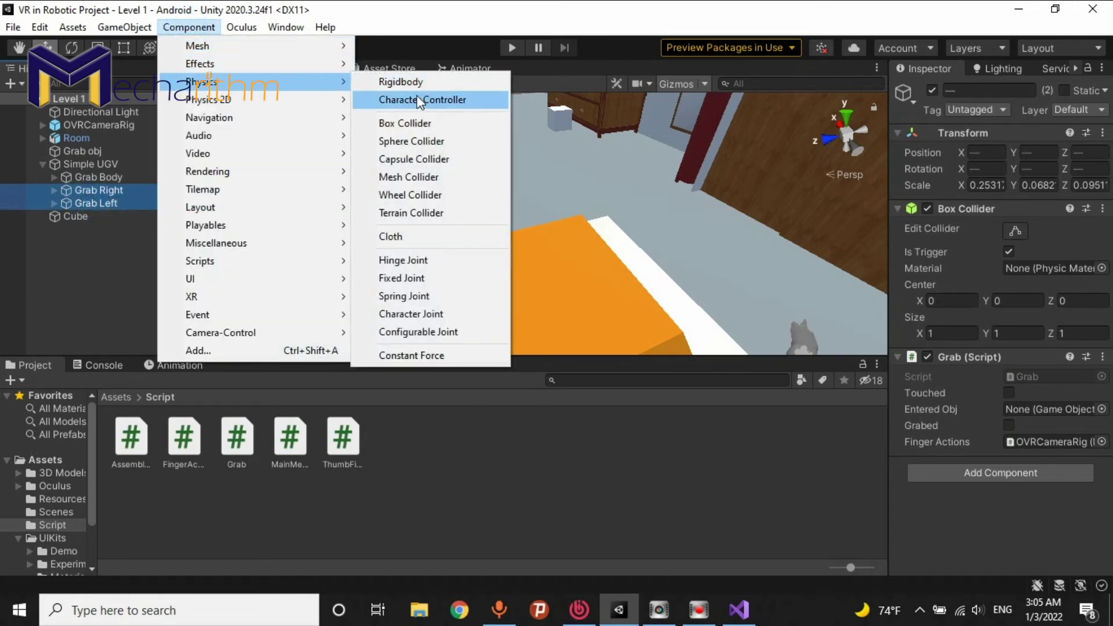
pyautogui.click(408, 124)
pyautogui.scroll(-3, 1067, 455)
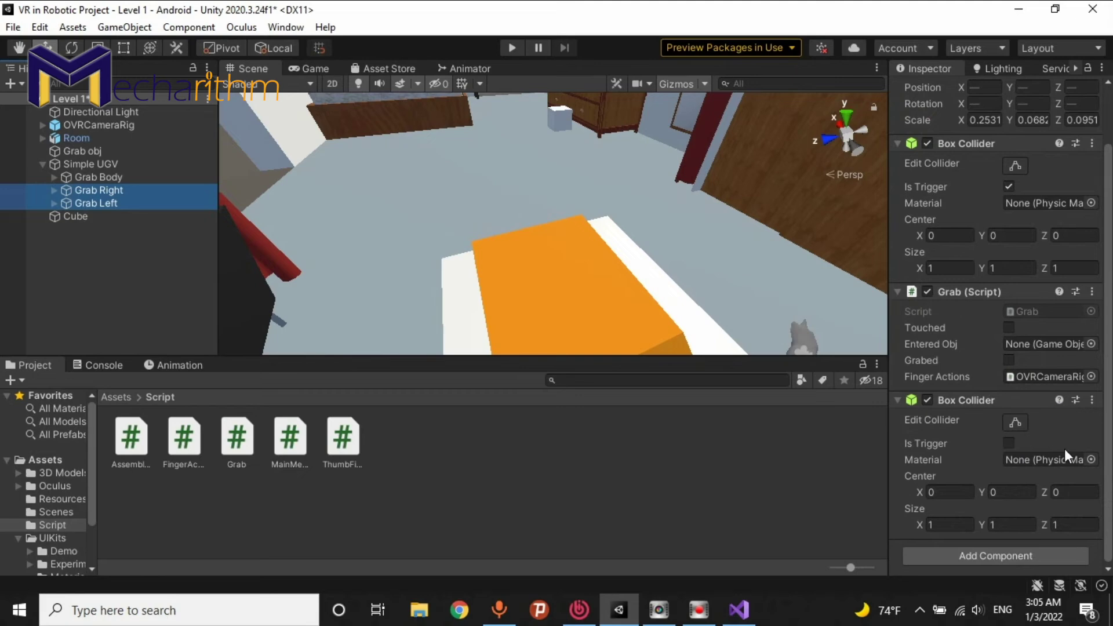
pyautogui.keyDown('alt'); pyautogui.moveTo(732, 297); pyautogui.dragTo(720, 290); pyautogui.keyUp('alt')
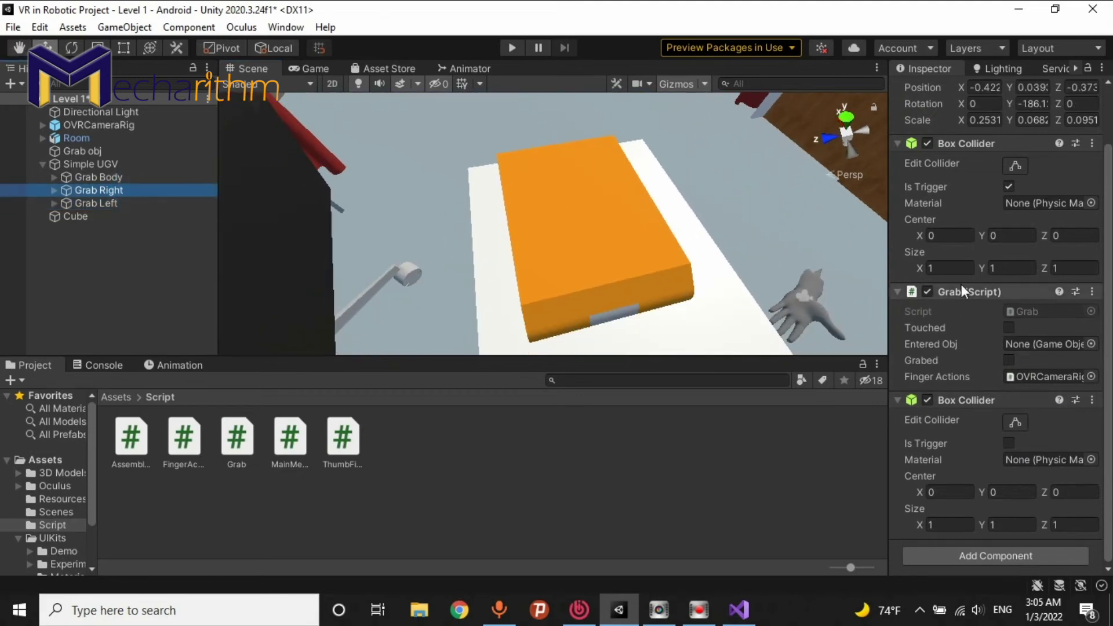
pyautogui.moveTo(889, 249)
pyautogui.keyDown('alt'); pyautogui.mouseDown()
pyautogui.moveTo(165, 263)
pyautogui.moveTo(572, 199)
pyautogui.mouseUp(); pyautogui.keyUp('alt')
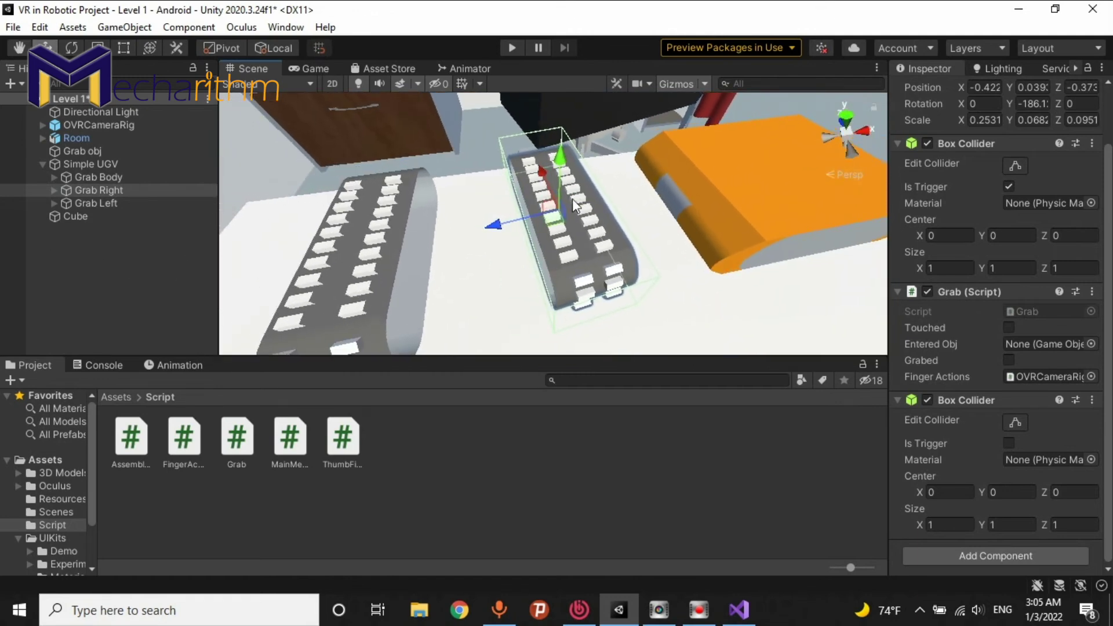
# Add a kinematic Rigidbody to both tracks and enter Play mode to test grabbing
pyautogui.keyDown('shift'); pyautogui.click(117, 200); pyautogui.keyUp('shift')
pyautogui.click(194, 29)
pyautogui.moveTo(200, 64)
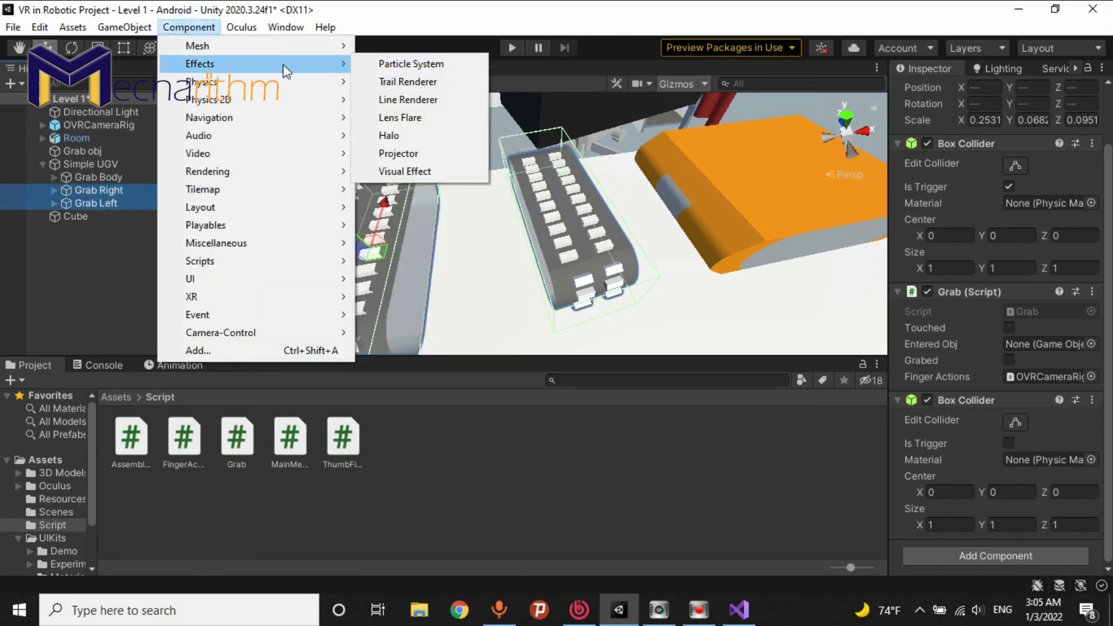
pyautogui.moveTo(278, 84)
pyautogui.click(387, 83)
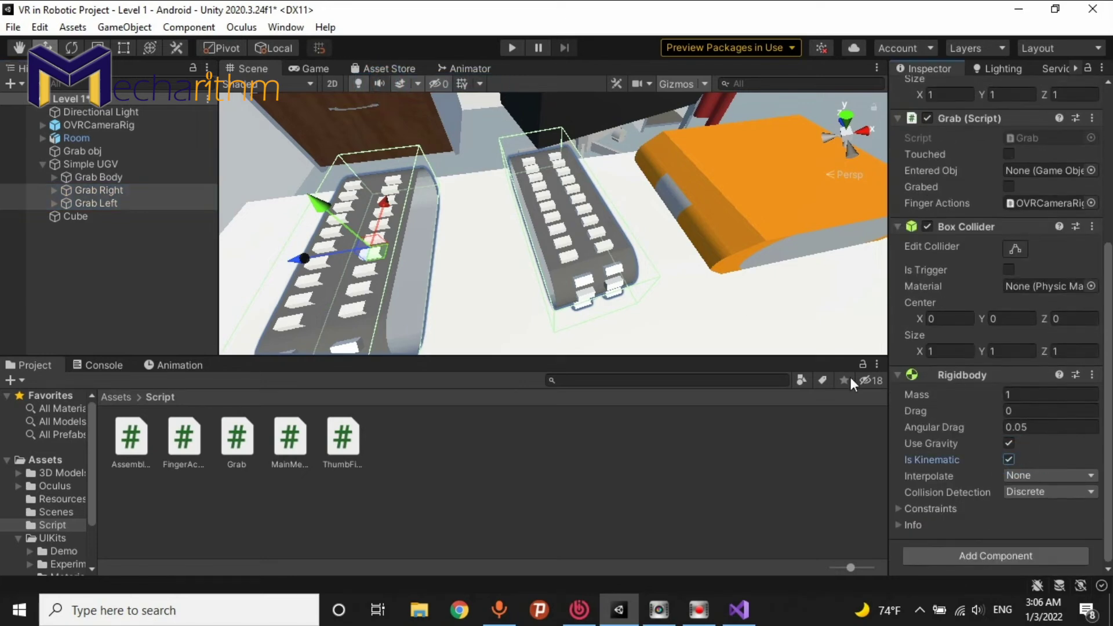
pyautogui.press('f')
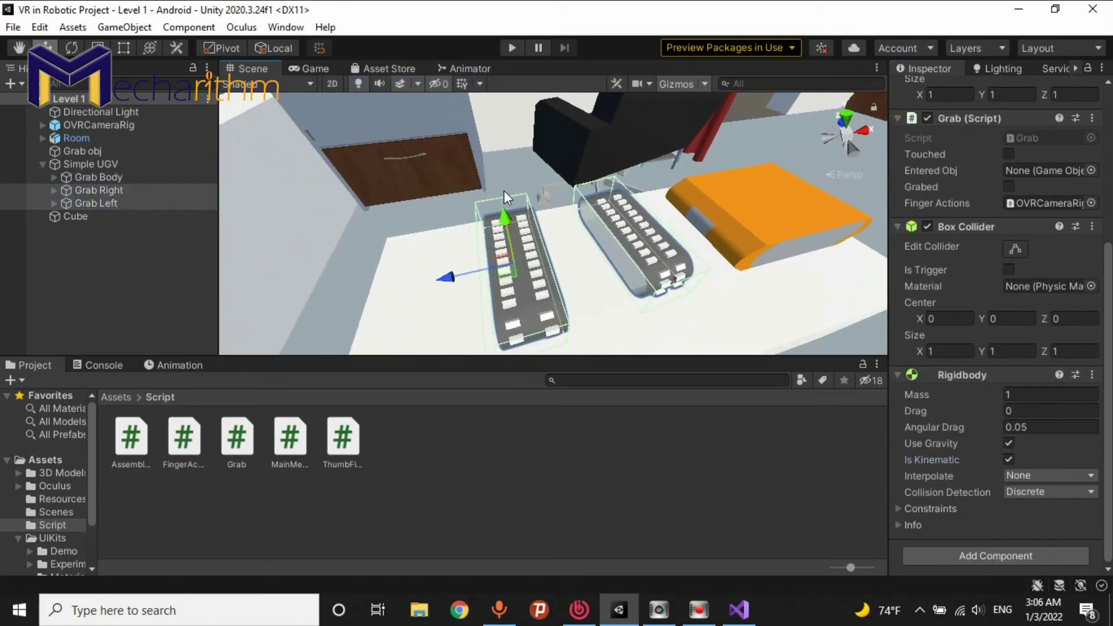
pyautogui.click(512, 46)
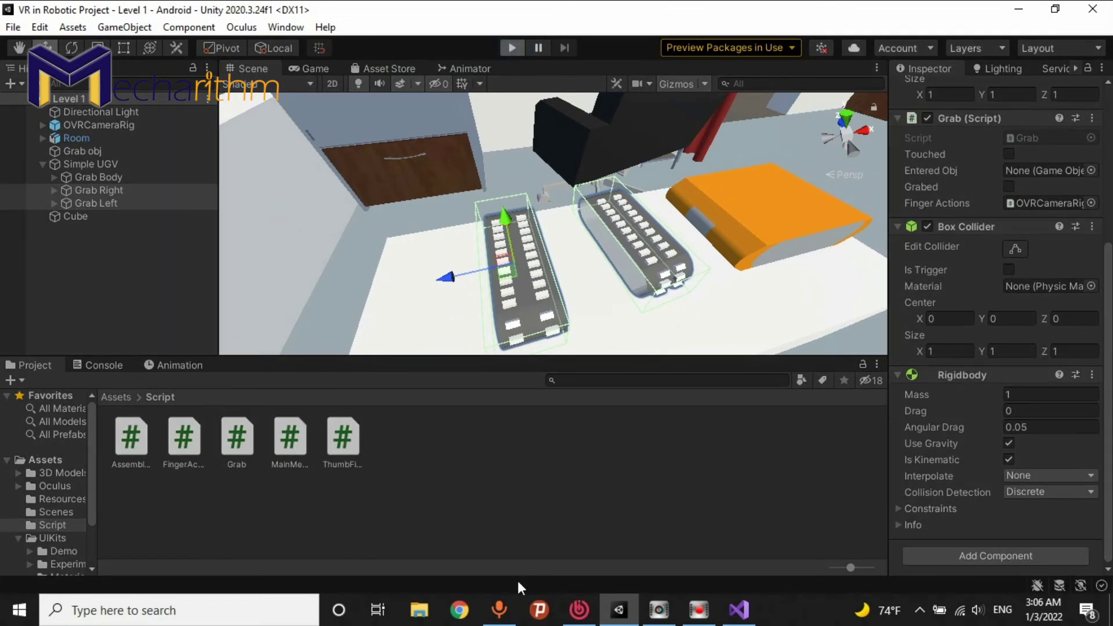
# Close the WO Mic window and select Grab Right in the Scene view during Play mode
pyautogui.click(510, 595)
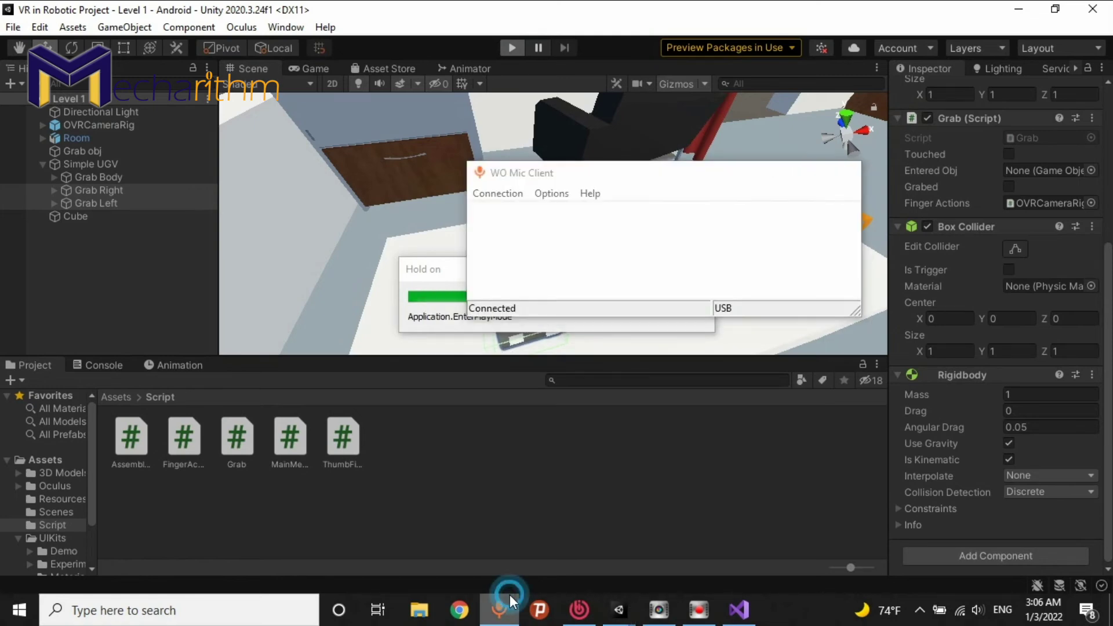
pyautogui.click(510, 595)
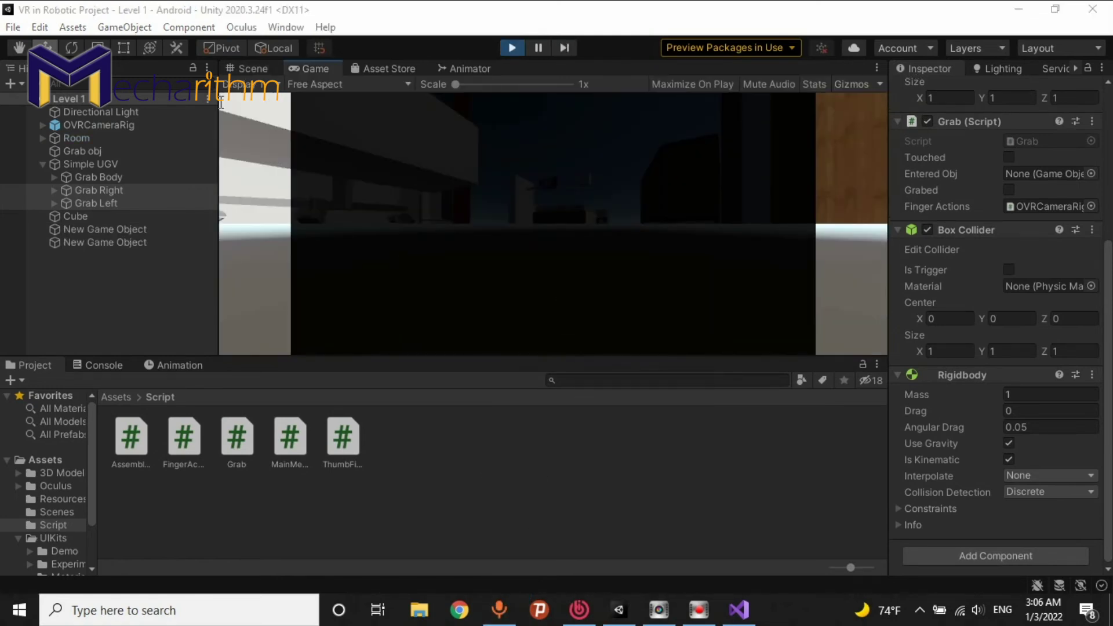
pyautogui.click(261, 69)
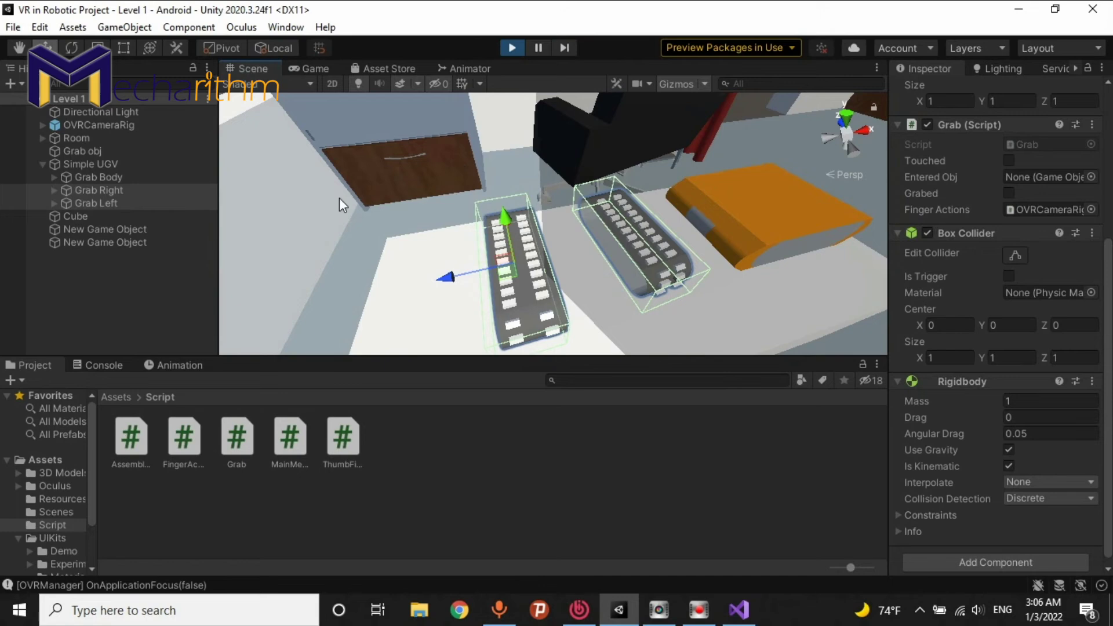
pyautogui.click(104, 191)
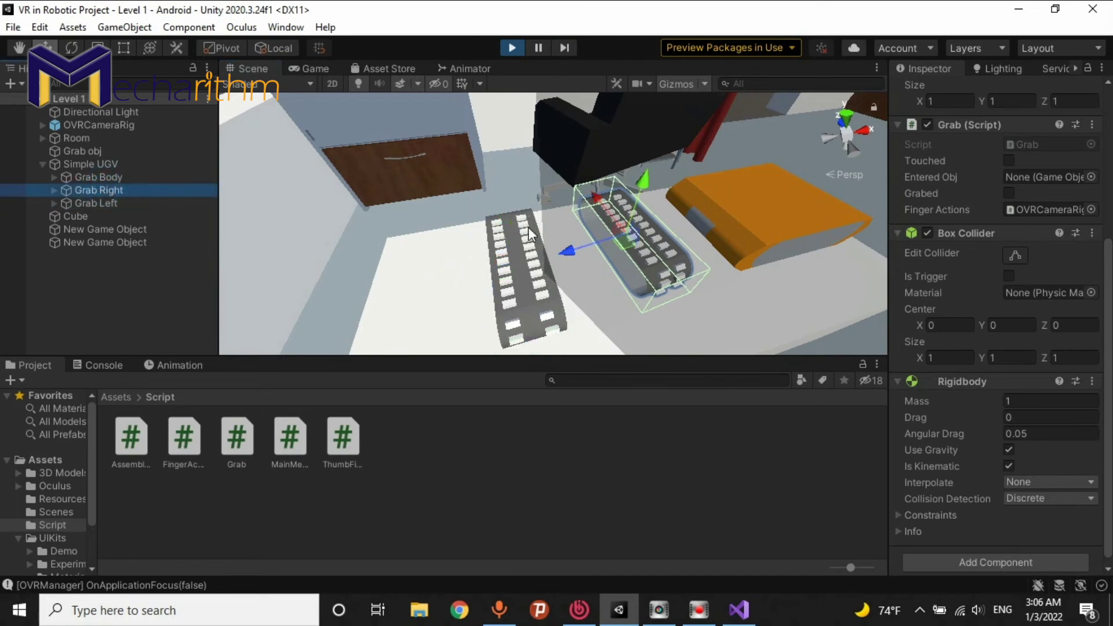
# Rotate the right track 90° and push it against the orange body's right side
pyautogui.keyDown('alt'); pyautogui.moveTo(520, 232); pyautogui.dragTo(654, 297); pyautogui.keyUp('alt')
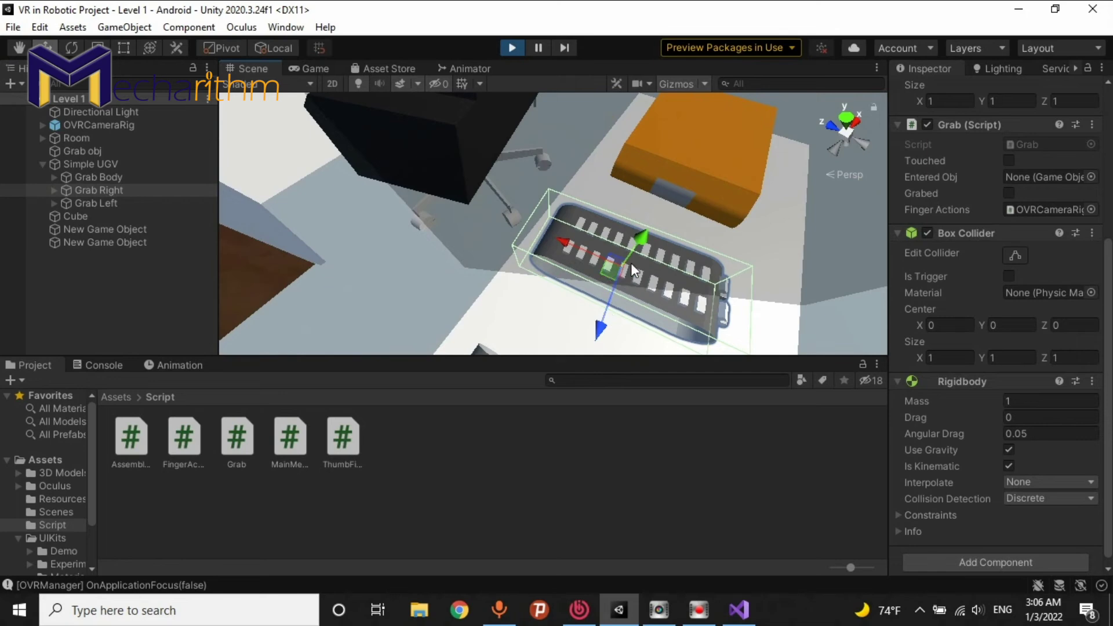
pyautogui.moveTo(603, 322)
pyautogui.mouseDown()
pyautogui.moveTo(621, 283)
pyautogui.moveTo(613, 296)
pyautogui.mouseUp()
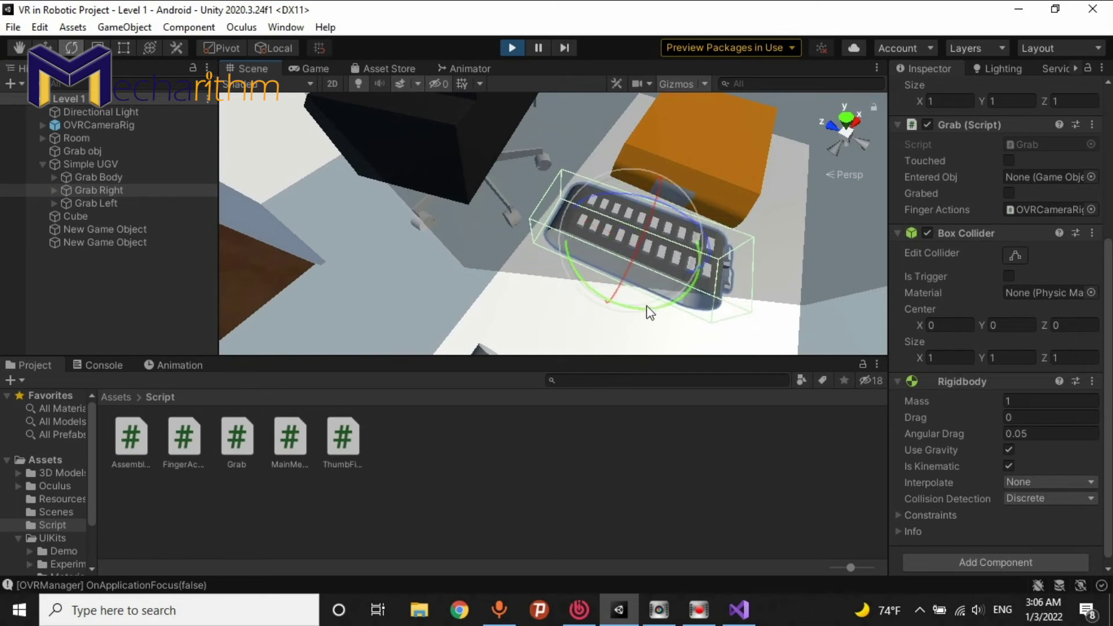
pyautogui.moveTo(646, 305); pyautogui.dragTo(422, 314)
pyautogui.press('w')
pyautogui.moveTo(616, 260)
pyautogui.keyDown('alt'); pyautogui.mouseDown()
pyautogui.moveTo(510, 282)
pyautogui.moveTo(508, 235)
pyautogui.moveTo(541, 187)
pyautogui.moveTo(646, 157)
pyautogui.mouseUp(); pyautogui.keyUp('alt')
pyautogui.moveTo(533, 231)
pyautogui.mouseDown()
pyautogui.moveTo(341, 358)
pyautogui.moveTo(420, 308)
pyautogui.moveTo(360, 335)
pyautogui.mouseUp()
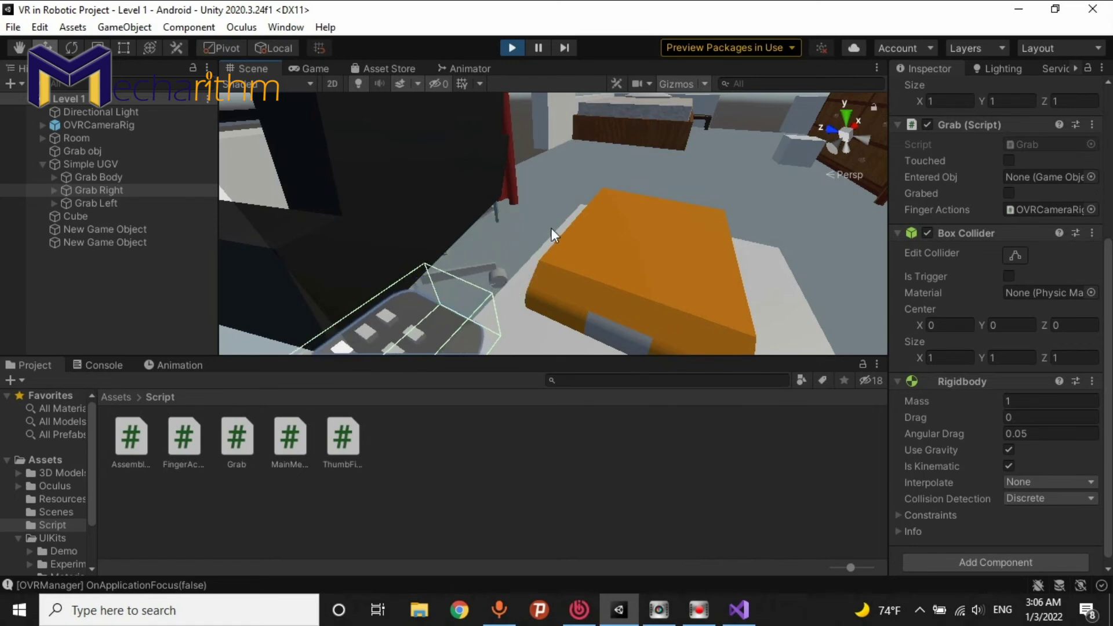
pyautogui.moveTo(551, 228); pyautogui.dragTo(472, 262, button='right')
pyautogui.moveTo(423, 271)
pyautogui.mouseDown()
pyautogui.moveTo(621, 290)
pyautogui.moveTo(690, 189)
pyautogui.mouseUp()
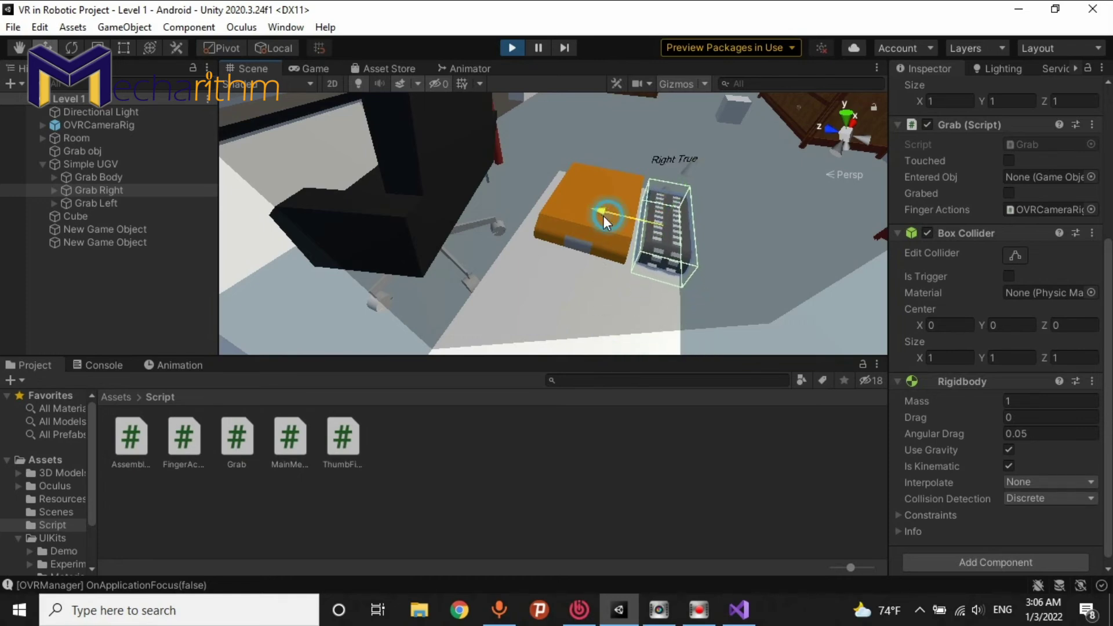
pyautogui.moveTo(596, 211); pyautogui.dragTo(540, 313, button='right')
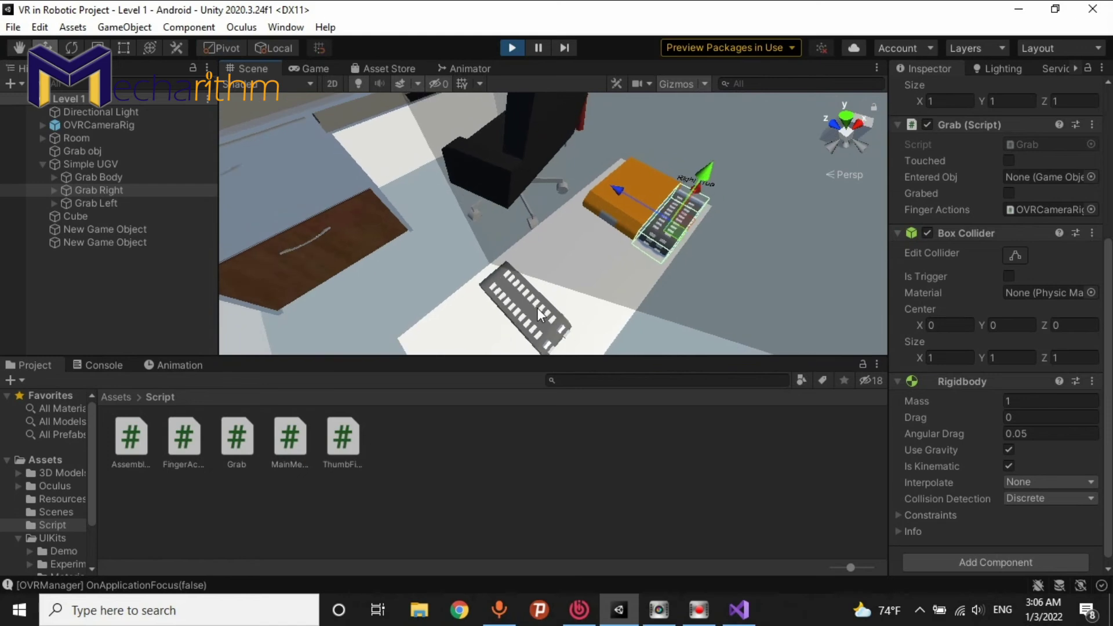
pyautogui.click(93, 204)
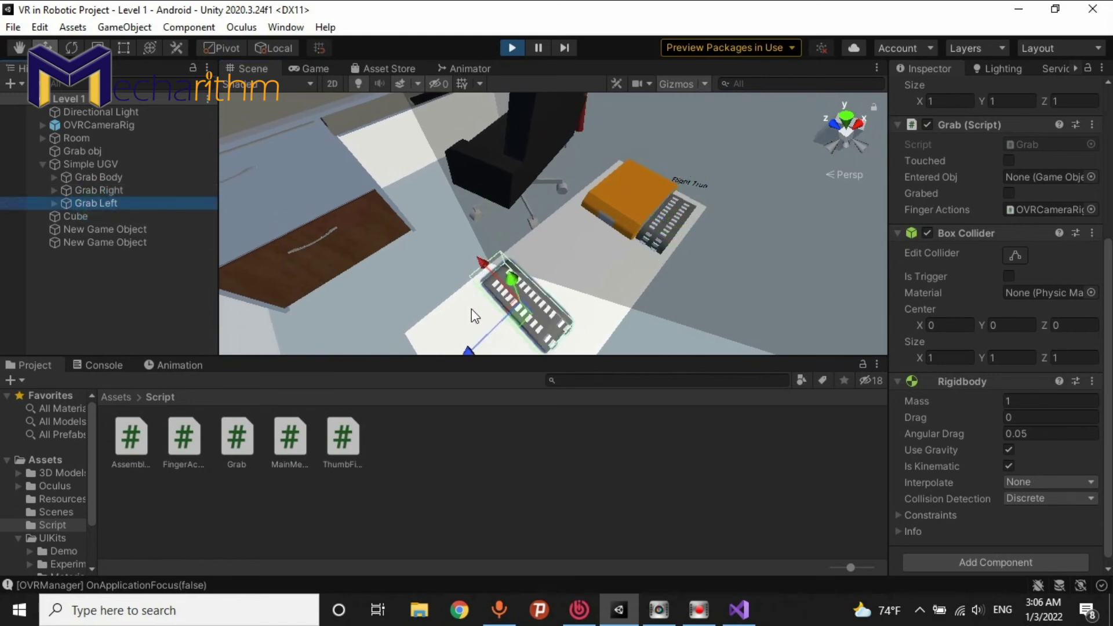
# Slide the Grab Left track toward the orange body's left side
pyautogui.moveTo(469, 346); pyautogui.dragTo(566, 307)
pyautogui.moveTo(542, 228); pyautogui.dragTo(560, 226)
pyautogui.moveTo(586, 316); pyautogui.dragTo(593, 299)
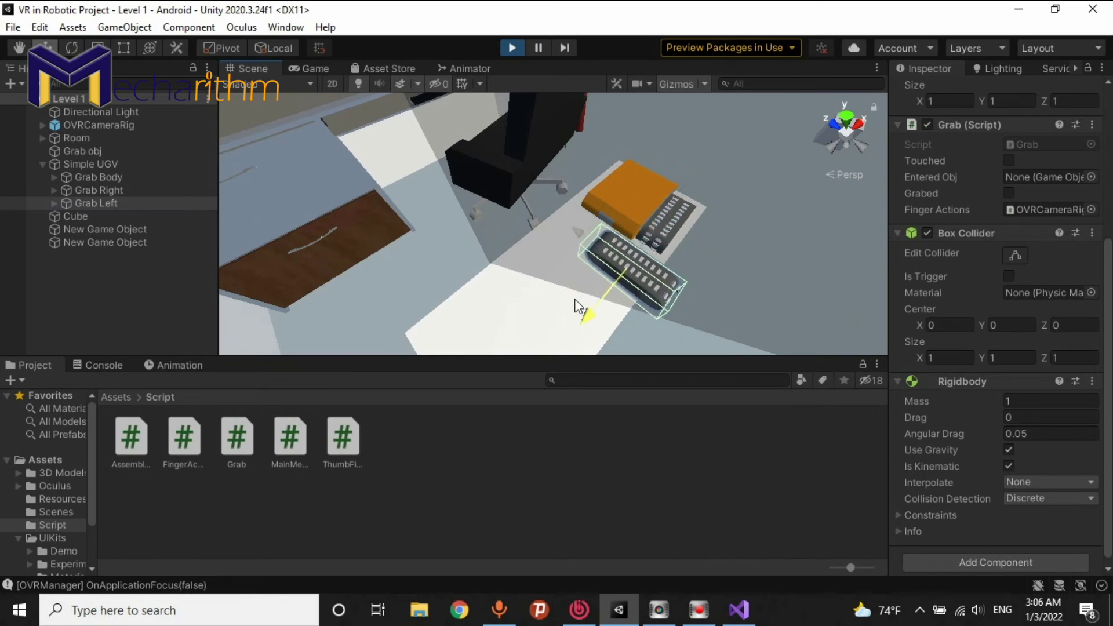
pyautogui.moveTo(592, 298); pyautogui.dragTo(569, 308)
pyautogui.moveTo(569, 308)
pyautogui.keyDown('alt'); pyautogui.mouseDown()
pyautogui.moveTo(584, 267)
pyautogui.moveTo(618, 273)
pyautogui.moveTo(542, 238)
pyautogui.moveTo(547, 229)
pyautogui.moveTo(333, 248)
pyautogui.mouseUp(); pyautogui.keyUp('alt')
# Nudge the left track against the body until Left True appears, then stop Play mode
pyautogui.press('e')
pyautogui.press('w')
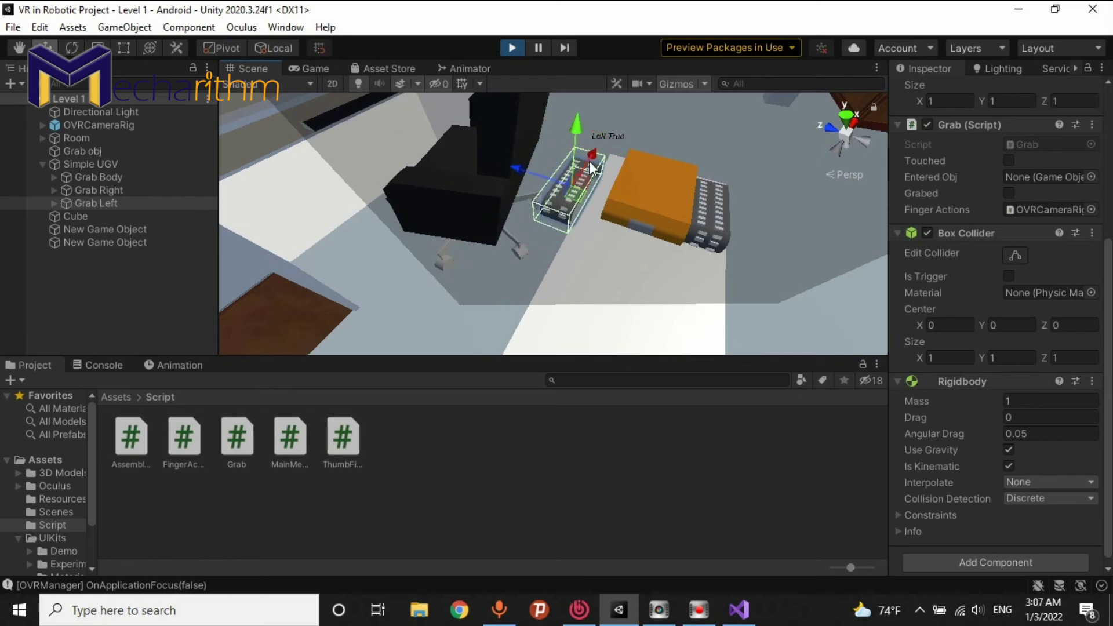
pyautogui.moveTo(600, 153); pyautogui.dragTo(603, 152)
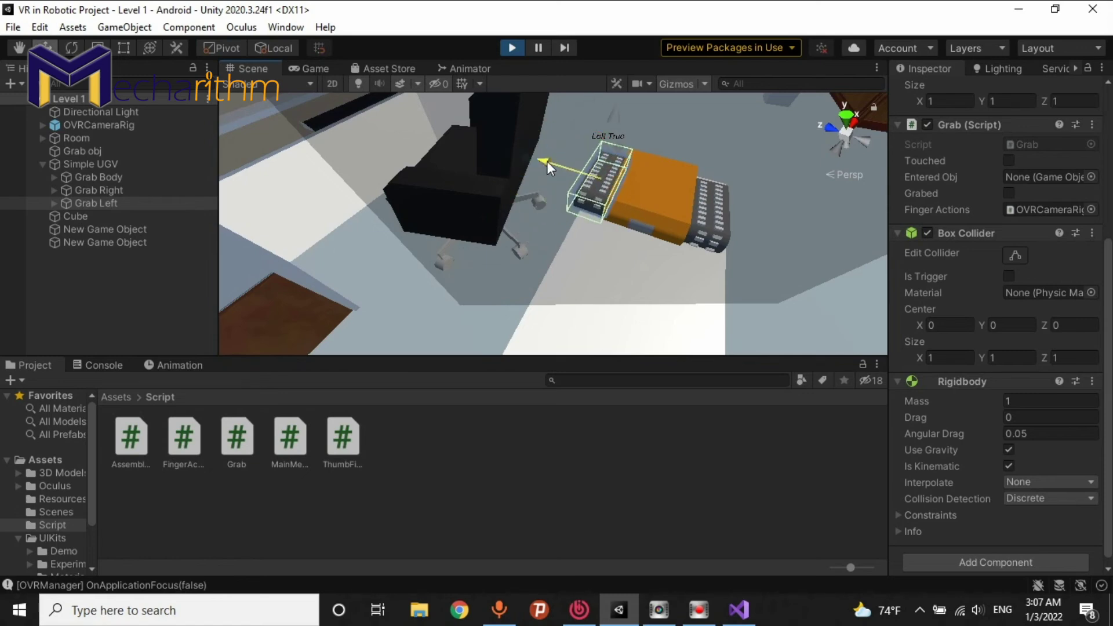
pyautogui.keyDown('alt'); pyautogui.moveTo(547, 161); pyautogui.dragTo(725, 216); pyautogui.keyUp('alt')
pyautogui.scroll(5, 726, 217)
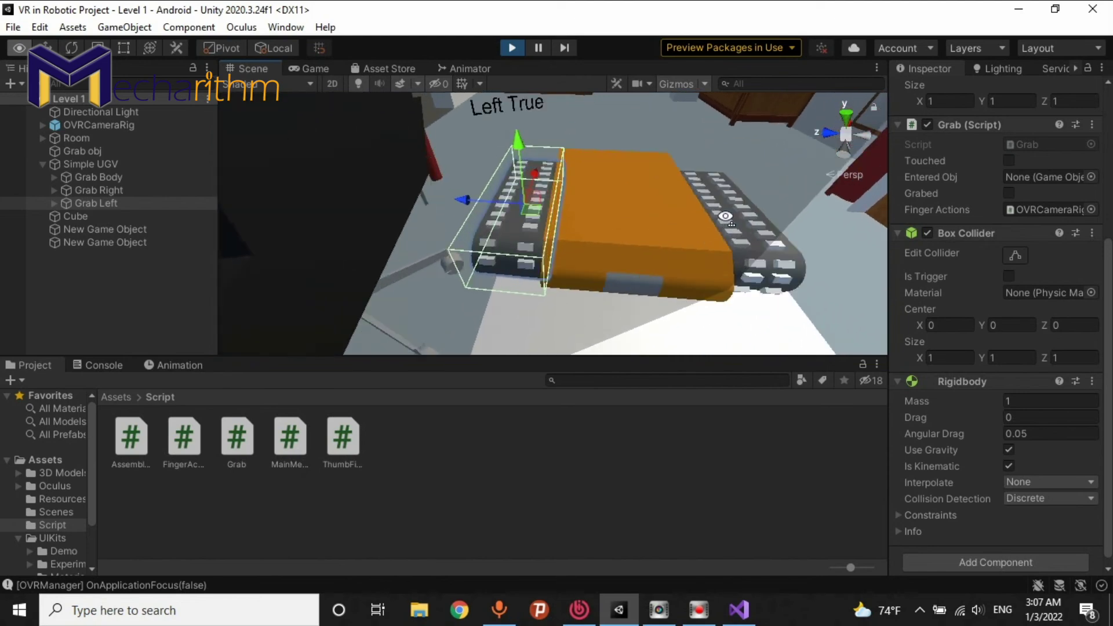
pyautogui.scroll(-2, 727, 220)
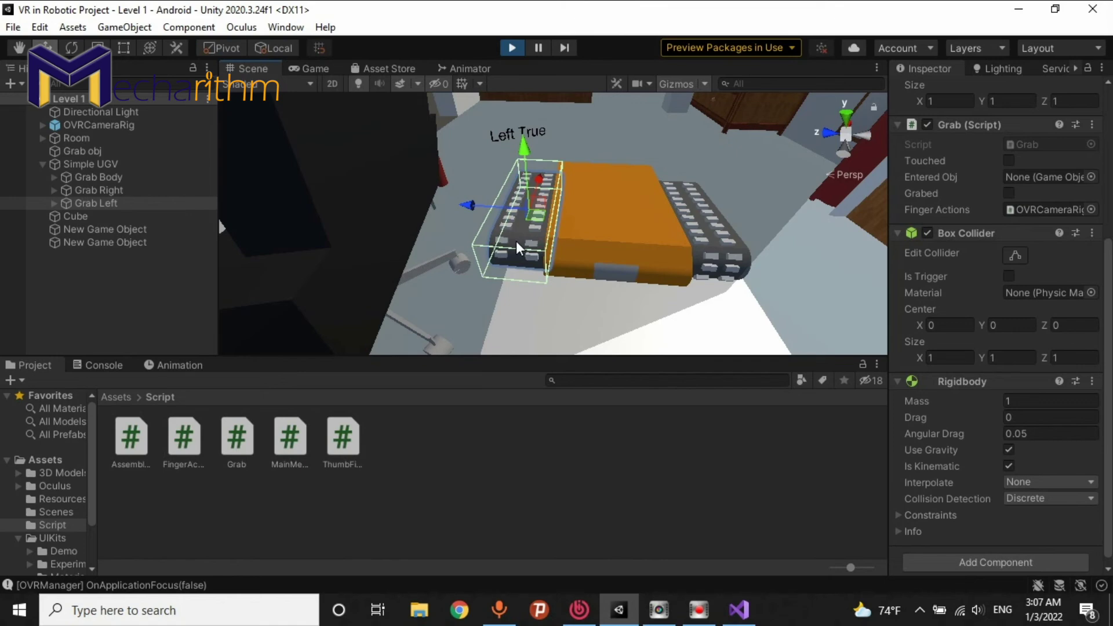
pyautogui.click(512, 47)
# Clear the Console, deselect everything in the Hierarchy, and open File > Build Settings
pyautogui.click(103, 365)
pyautogui.click(17, 380)
pyautogui.click(32, 365)
pyautogui.click(76, 292)
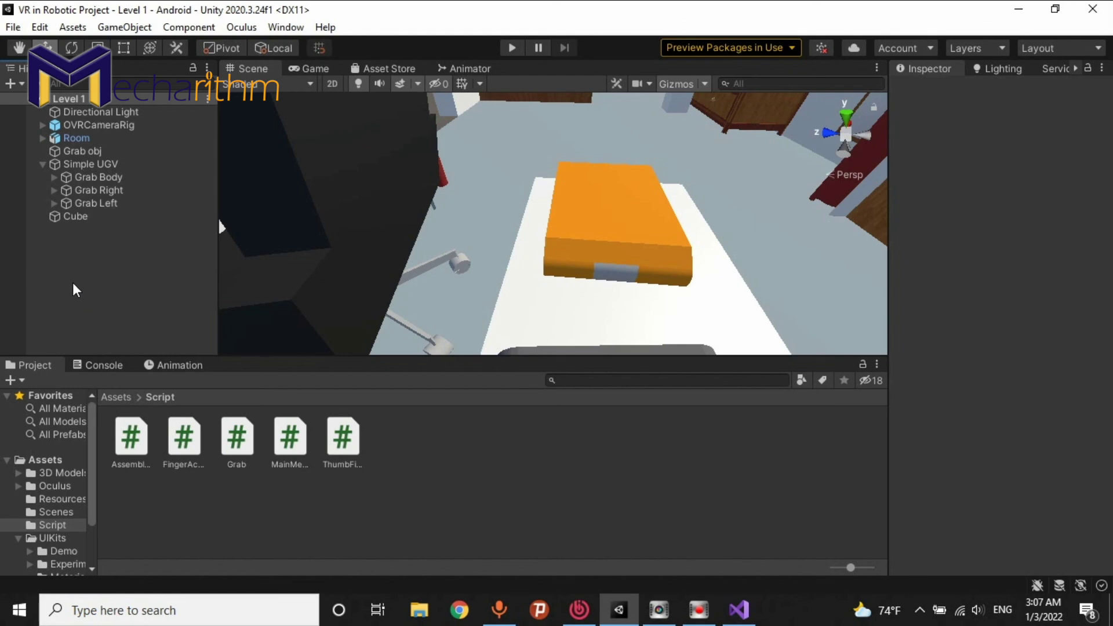
pyautogui.click(16, 30)
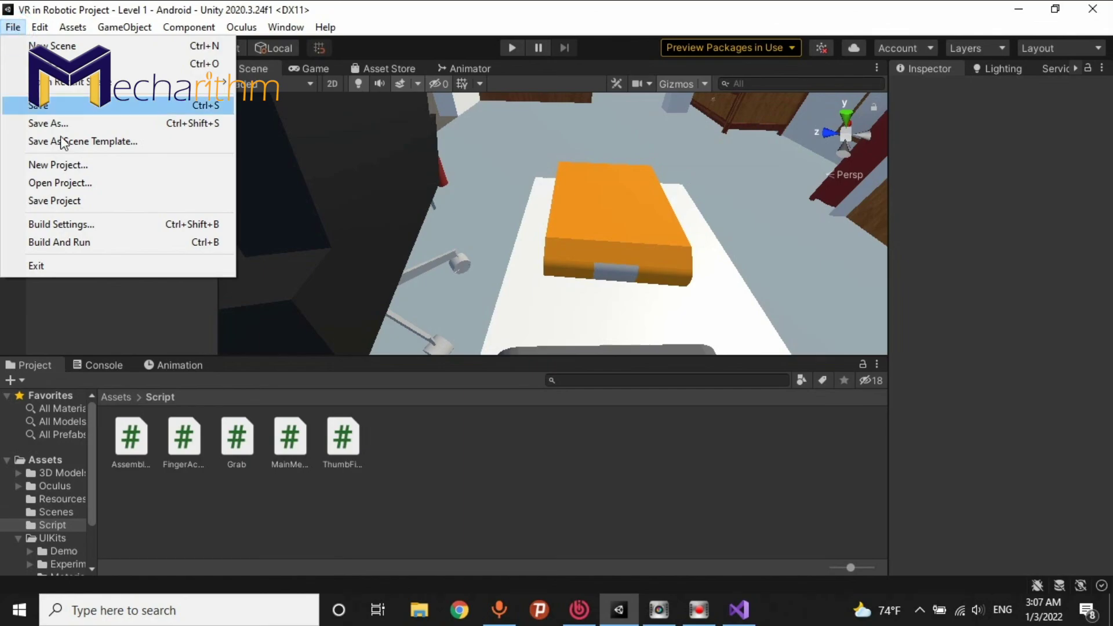
pyautogui.click(218, 224)
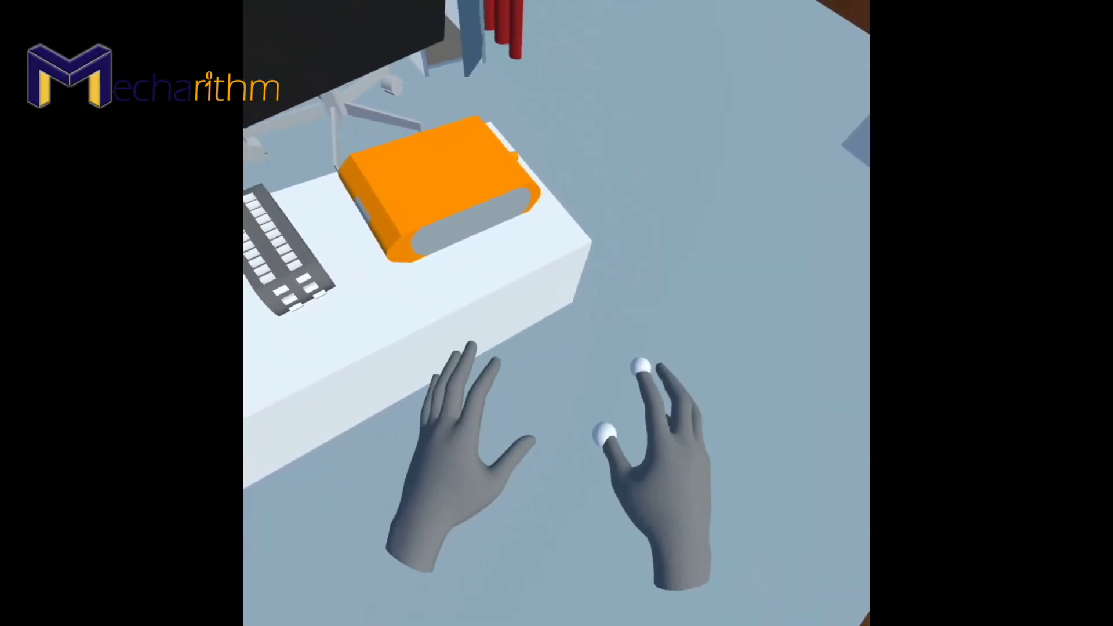